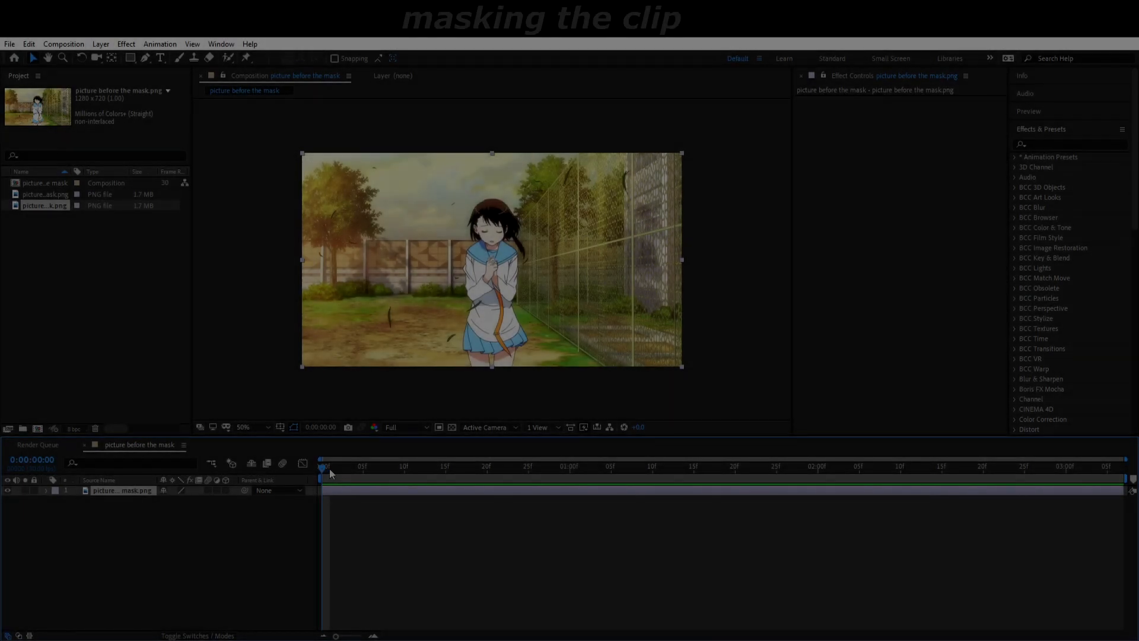
Step: Activate the Pen tool for tracing the girl's outline, starting at the foot of her right-hand leg in the picture
right_click(349, 489)
click(411, 536)
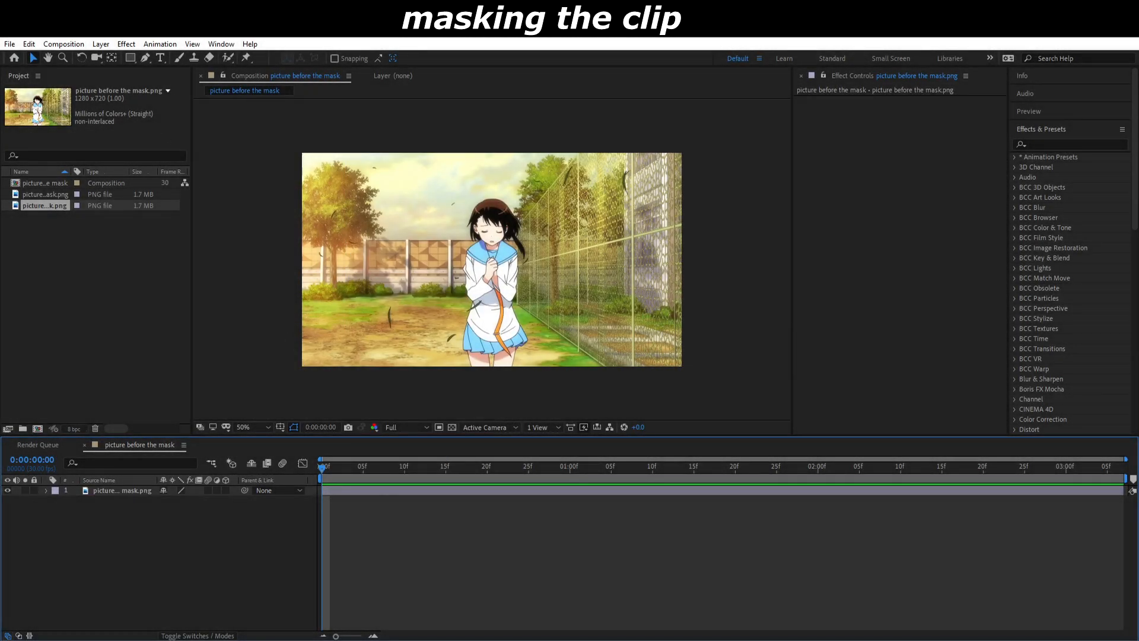
click(147, 58)
scroll(522, 306, up, 3)
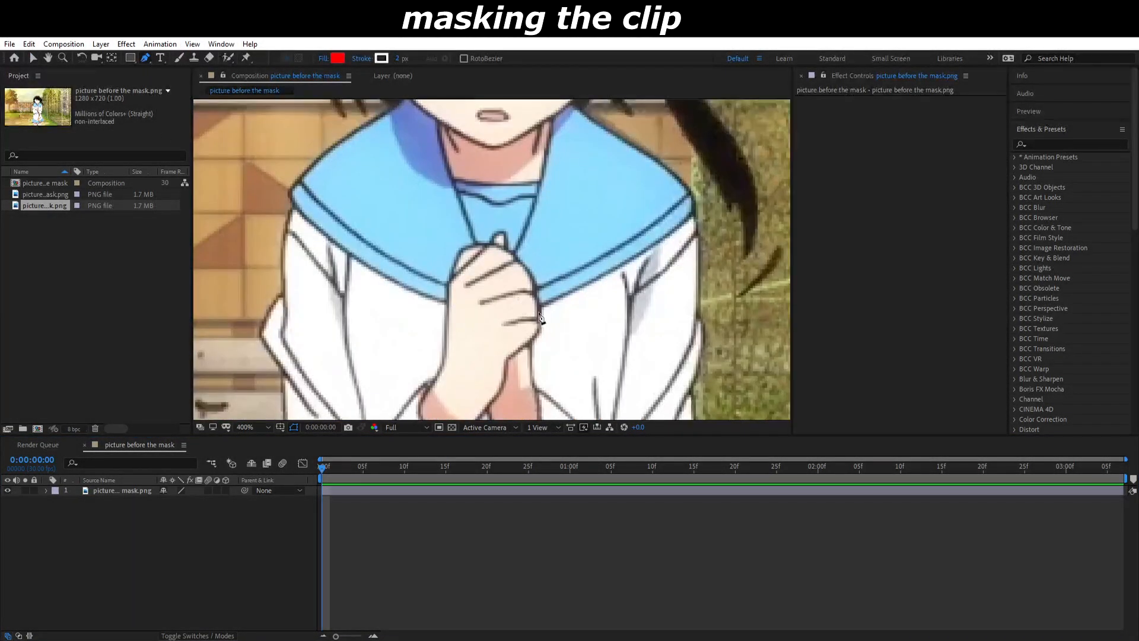
key(space)
drag(667, 374, 493, 237)
drag(542, 338, 481, 221)
drag(558, 410, 687, 135)
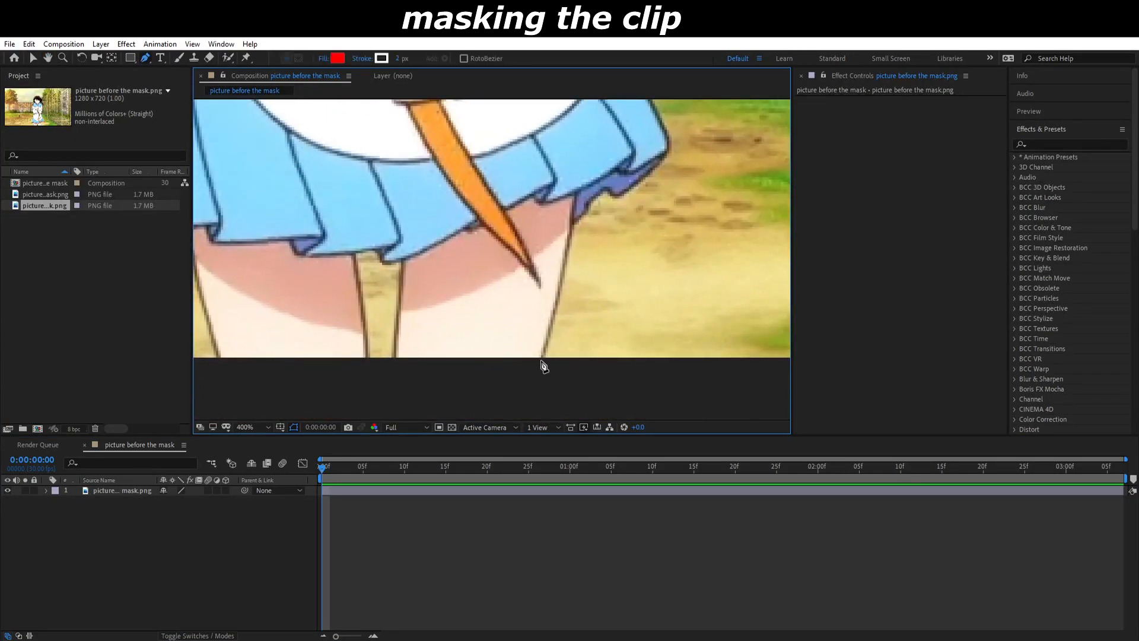
click(543, 361)
click(560, 259)
click(381, 492)
key(Delete)
Step: Start a mask on the picture layer, tracing up the girl's leg, skirt and apron on the wire-fence side
click(381, 491)
click(544, 362)
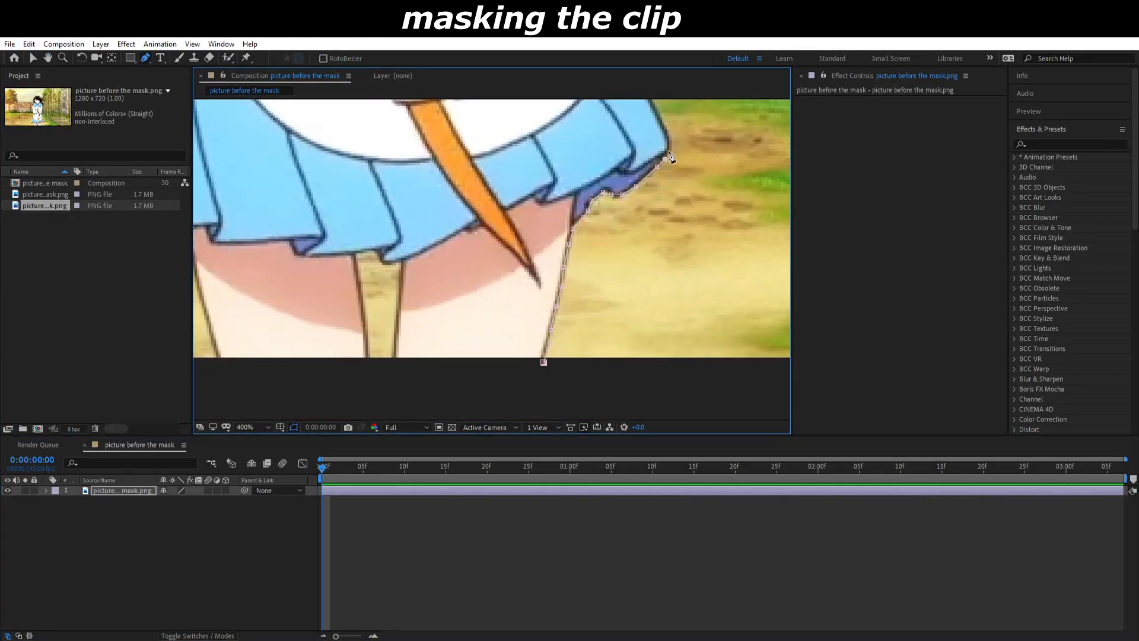
click(669, 142)
drag(658, 109, 536, 359)
click(516, 315)
click(480, 249)
click(446, 170)
Step: Continue the mask outline around the waist, elbow and sleeve on the wire-fence side of the girl
drag(445, 166, 431, 385)
click(408, 330)
click(417, 309)
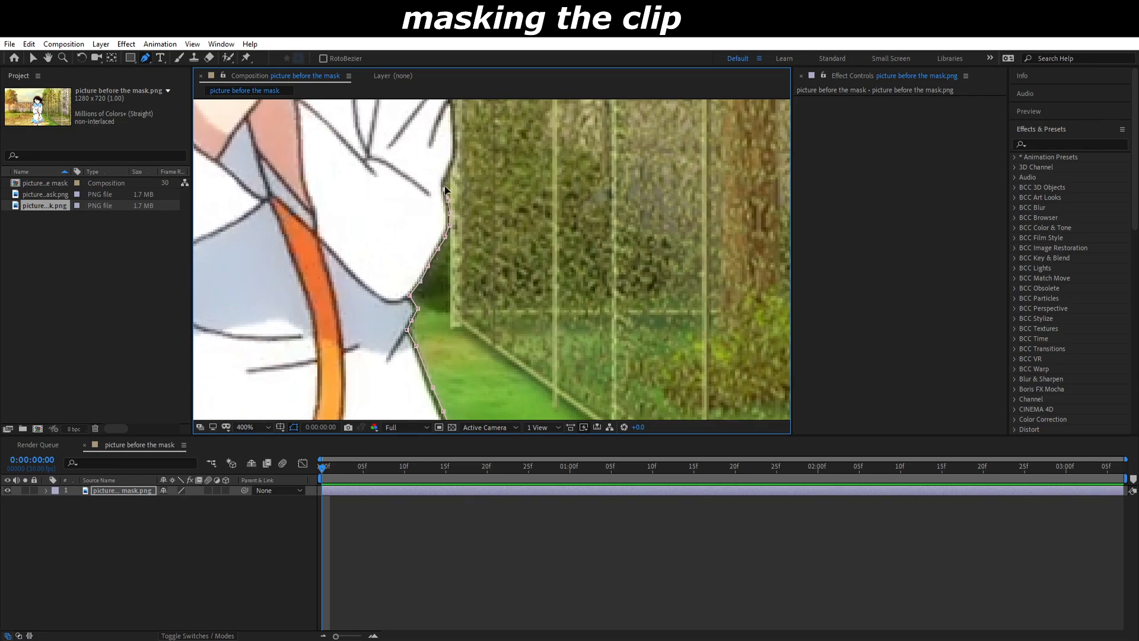
click(445, 191)
click(453, 159)
drag(455, 134, 427, 310)
click(426, 296)
click(434, 240)
click(433, 184)
Step: Extend the mask outline over the shoulder and collar and around the long ponytail strand
drag(435, 159, 399, 406)
click(390, 316)
click(298, 187)
click(327, 214)
click(325, 194)
click(345, 177)
click(387, 249)
click(425, 309)
click(439, 355)
click(455, 300)
click(401, 198)
click(389, 167)
Step: Trace the mask up the hair on the wire-fence side and across the top of the girl's head
drag(396, 149, 366, 364)
click(382, 345)
click(370, 276)
click(358, 245)
click(326, 209)
click(282, 144)
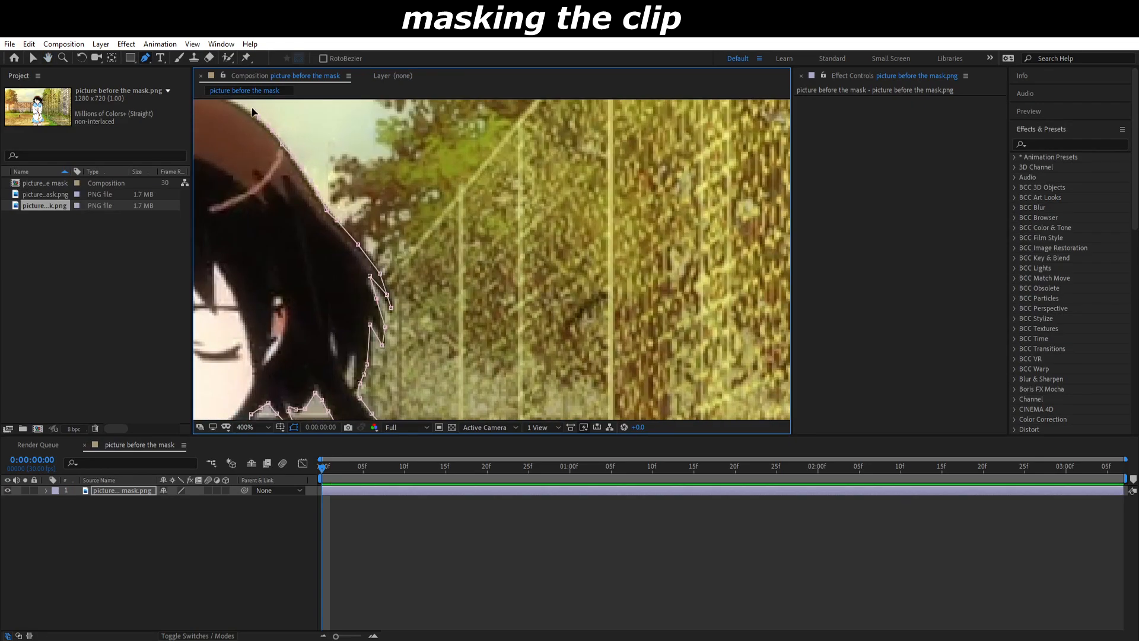
drag(252, 113, 445, 291)
click(377, 265)
click(324, 264)
click(275, 289)
click(213, 339)
Step: Continue the mask down the hair on the wall side, following the pointed strand tips to the neck
drag(214, 356, 420, 223)
click(389, 275)
click(382, 294)
click(359, 352)
click(391, 319)
click(385, 356)
drag(386, 368, 419, 252)
click(416, 309)
click(441, 362)
click(435, 289)
click(460, 358)
click(474, 338)
click(484, 346)
click(481, 357)
click(463, 366)
Step: Trace the mask along the collar, shoulder and sleeve on the wall side of the girl
drag(441, 392, 544, 280)
click(490, 320)
drag(483, 359, 498, 252)
click(494, 310)
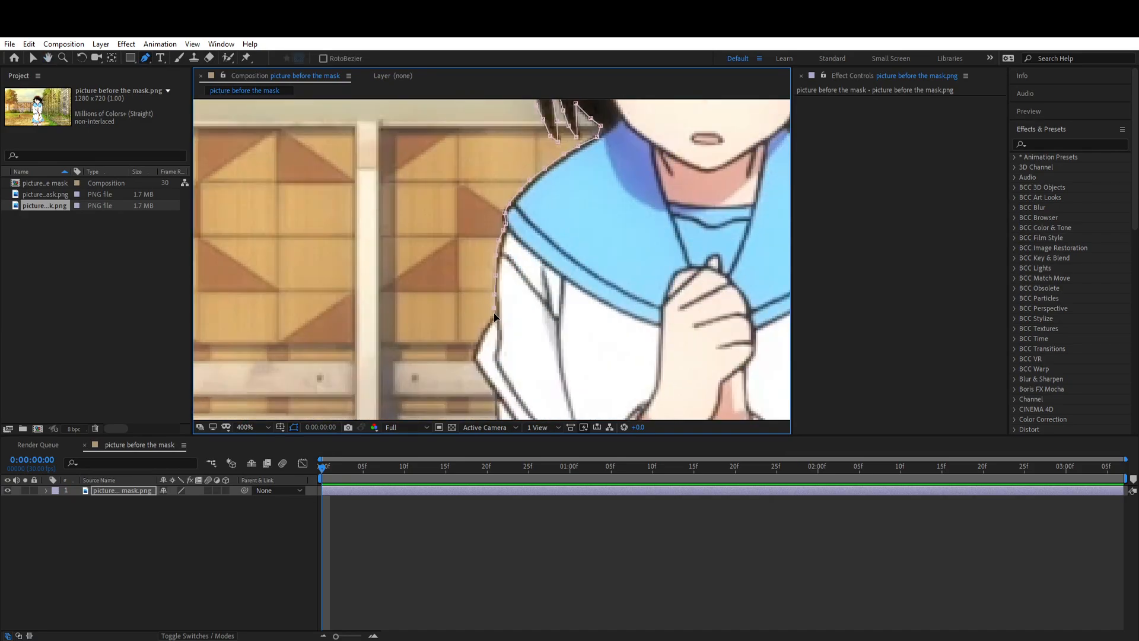
click(494, 386)
click(497, 403)
drag(517, 400, 533, 245)
click(512, 353)
click(519, 362)
click(524, 373)
click(524, 384)
click(527, 398)
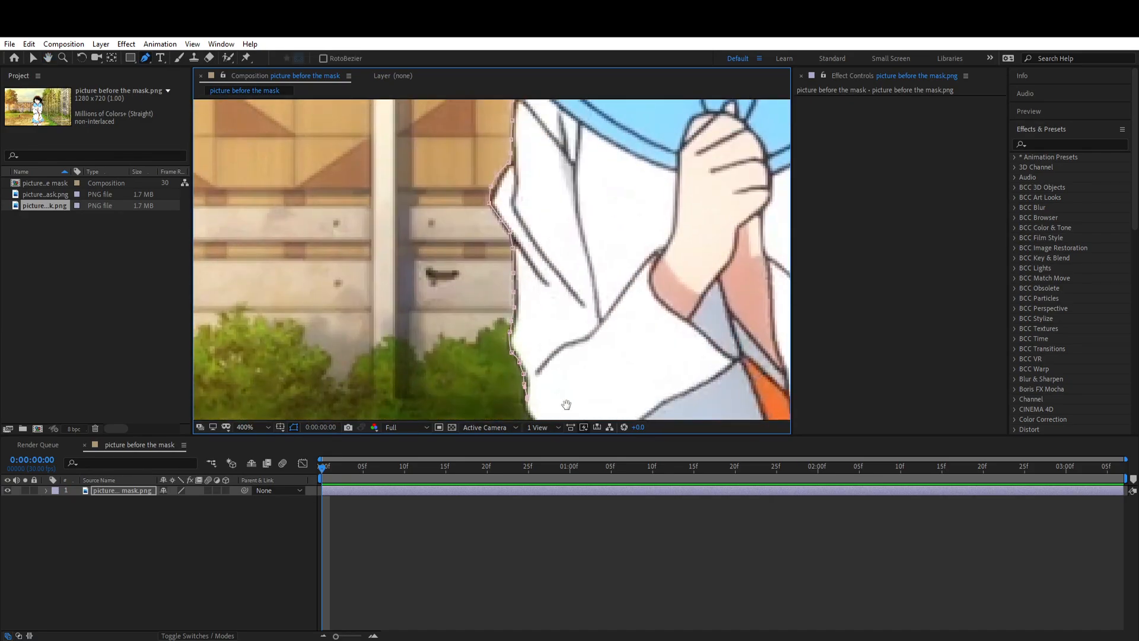
Step: Continue the mask around the lower sleeve and along the waist on the wall side
drag(531, 408, 520, 240)
click(511, 242)
click(527, 258)
click(544, 349)
click(537, 366)
drag(526, 407, 549, 245)
click(547, 295)
click(533, 332)
Step: Trace the skirt and leg on the wall side down to the picture's edge and close the mask
drag(521, 380, 566, 255)
click(557, 305)
click(556, 330)
click(558, 355)
click(561, 393)
drag(616, 384, 604, 240)
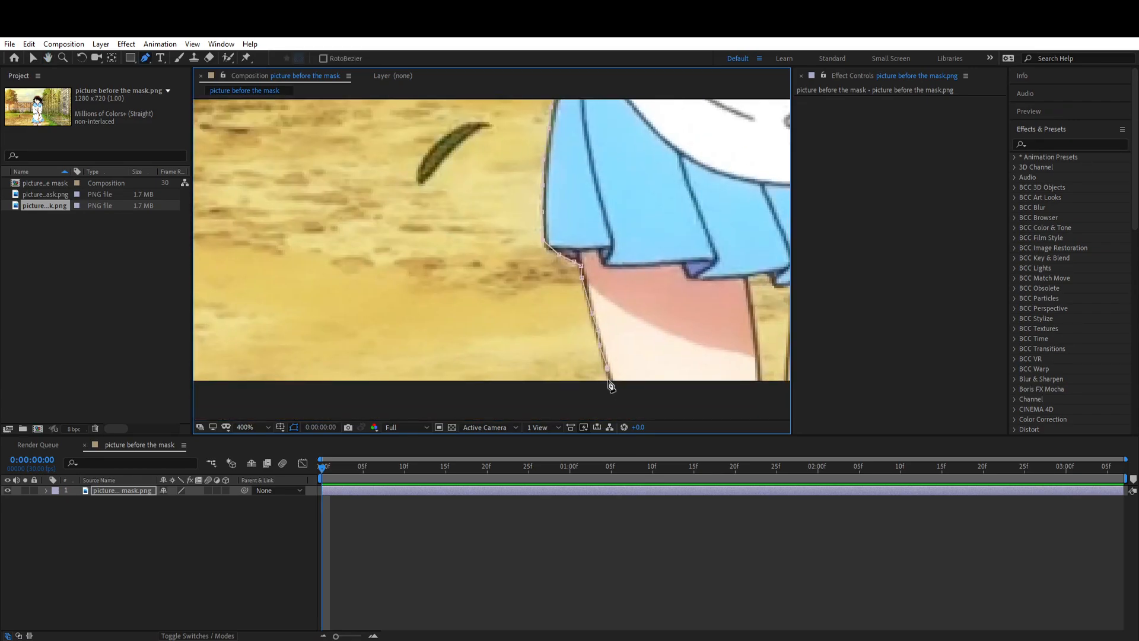
click(610, 382)
drag(652, 380, 406, 260)
click(499, 279)
click(687, 270)
Step: Hide the mask path overlay in the composition view and return to the Selection tool
scroll(490, 243, down, 3)
scroll(490, 243, up, 2)
click(294, 427)
drag(537, 110, 522, 257)
scroll(522, 257, down, 1)
key(v)
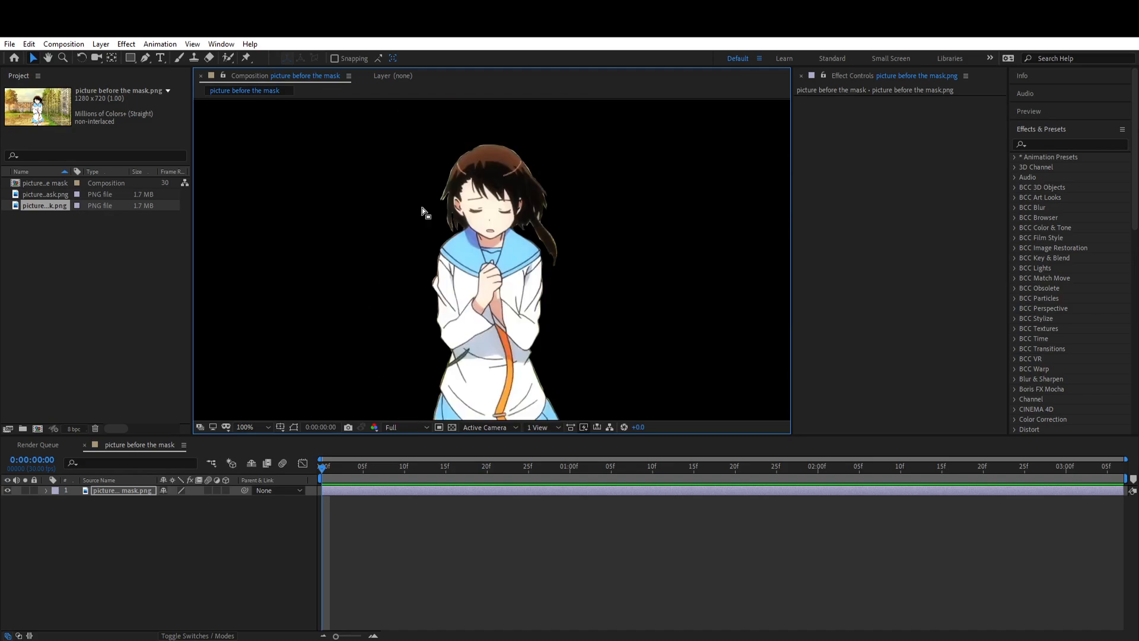
Step: Set the girl mask's feather to 6 pixels and its expansion to -2 pixels
key(m)
click(65, 500)
click(65, 500)
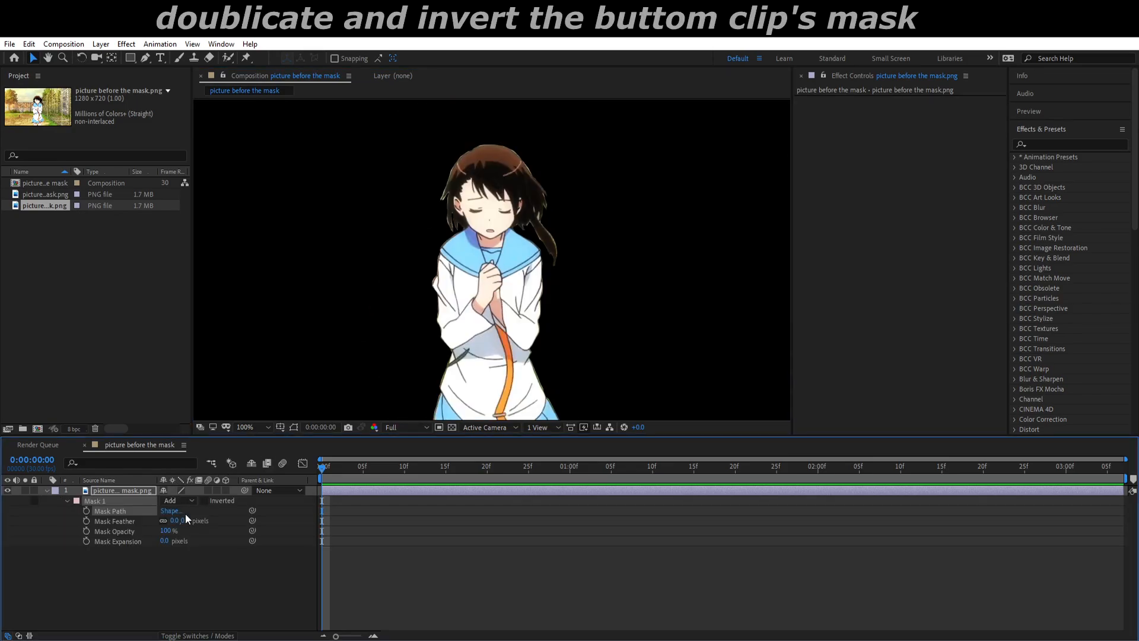
click(165, 540)
text(-2)
key(Return)
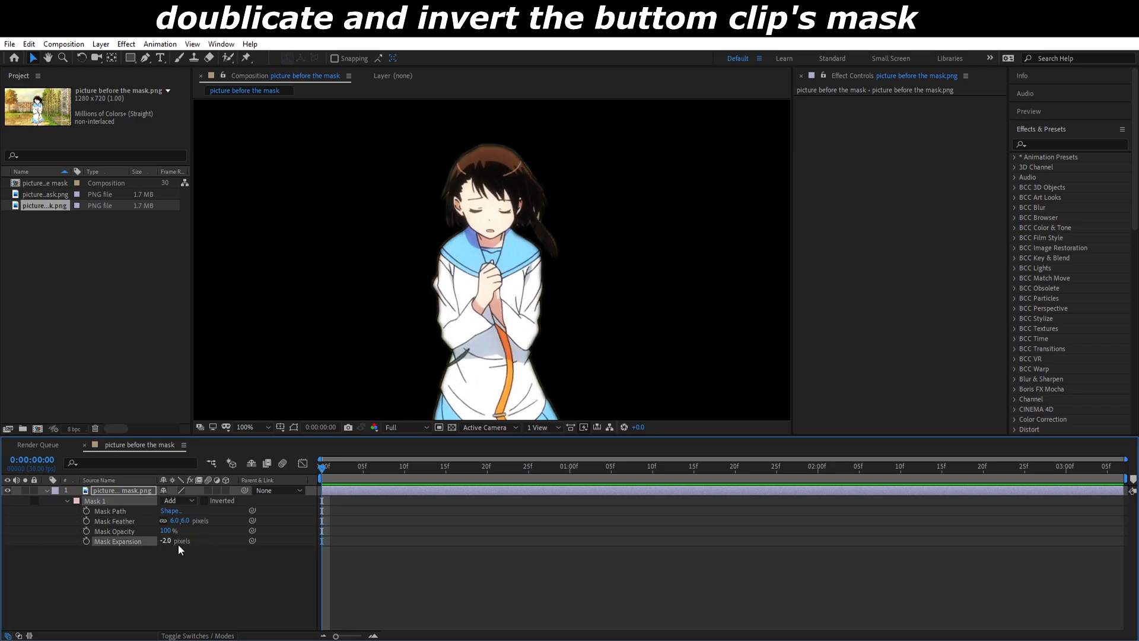
Step: Duplicate the masked picture layer and invert the mask on the lower copy
key(comma)
click(356, 480)
click(350, 490)
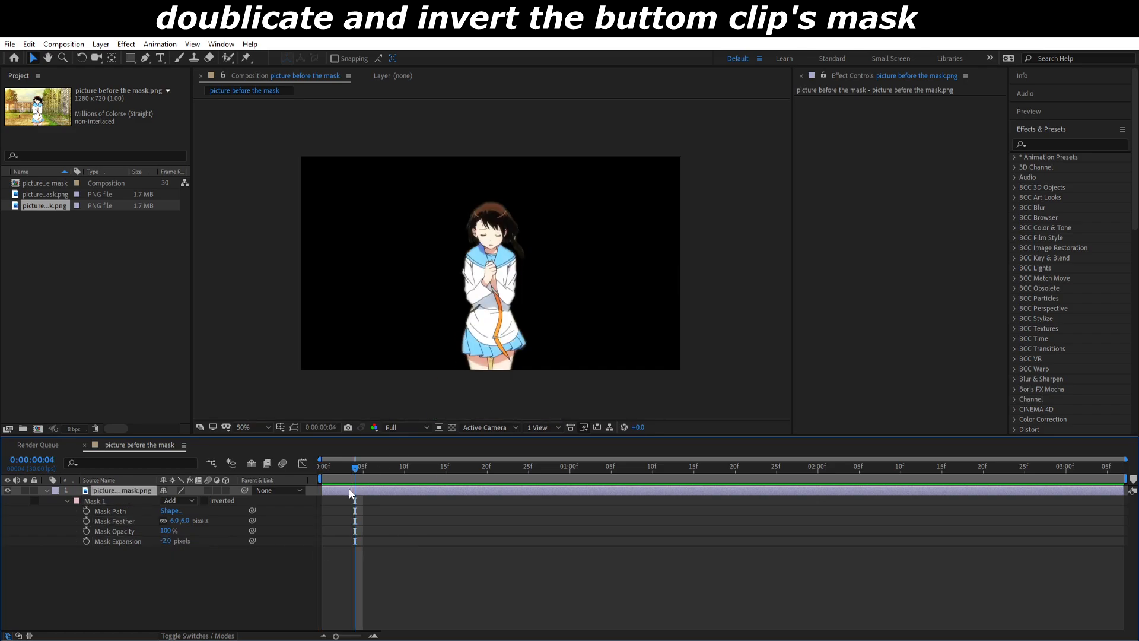
key(ctrl+d)
click(137, 500)
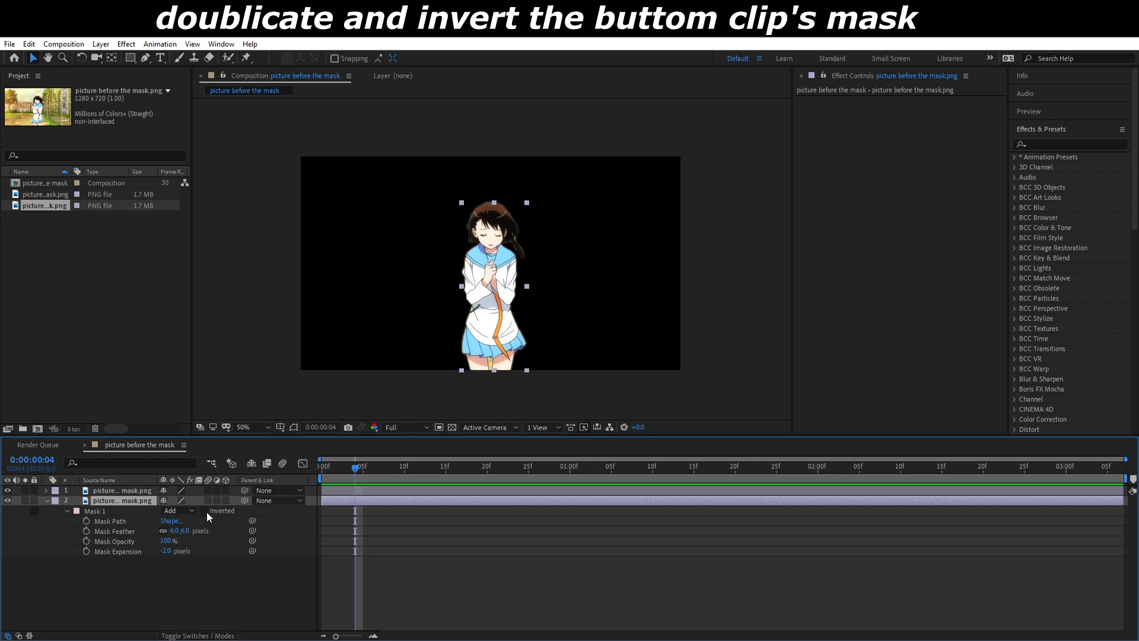
click(206, 511)
Step: Hide the upper girl layer and set the inverted mask's expansion to 4 pixels
click(7, 490)
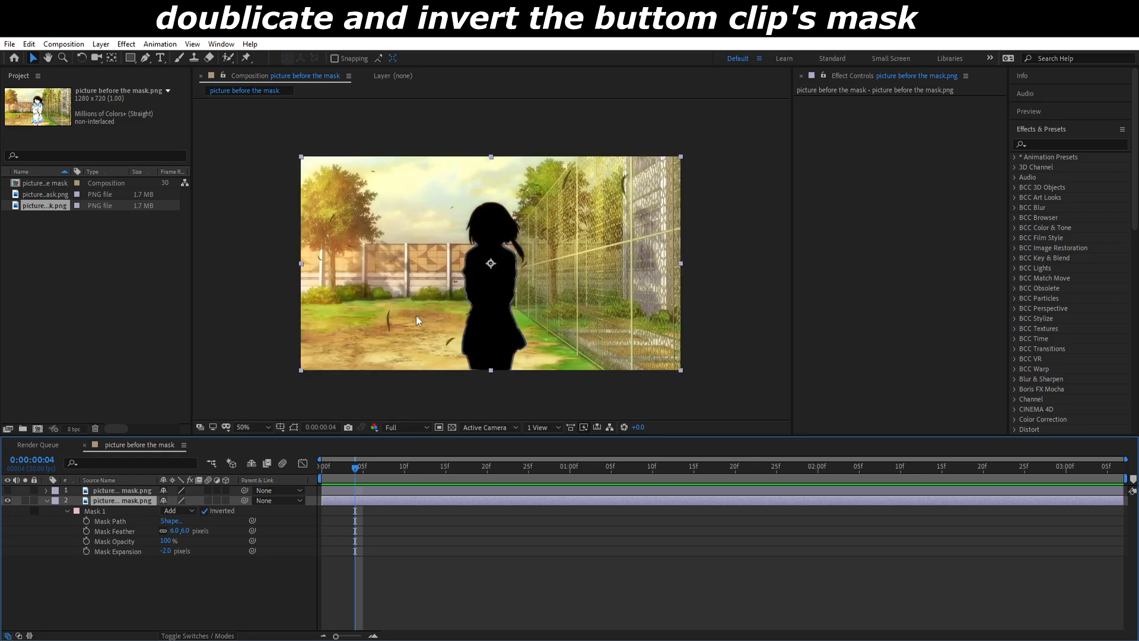
key(slash)
drag(165, 551, 170, 553)
click(493, 550)
Step: Duplicate the background layer and delete the mask from the upper copy
click(384, 498)
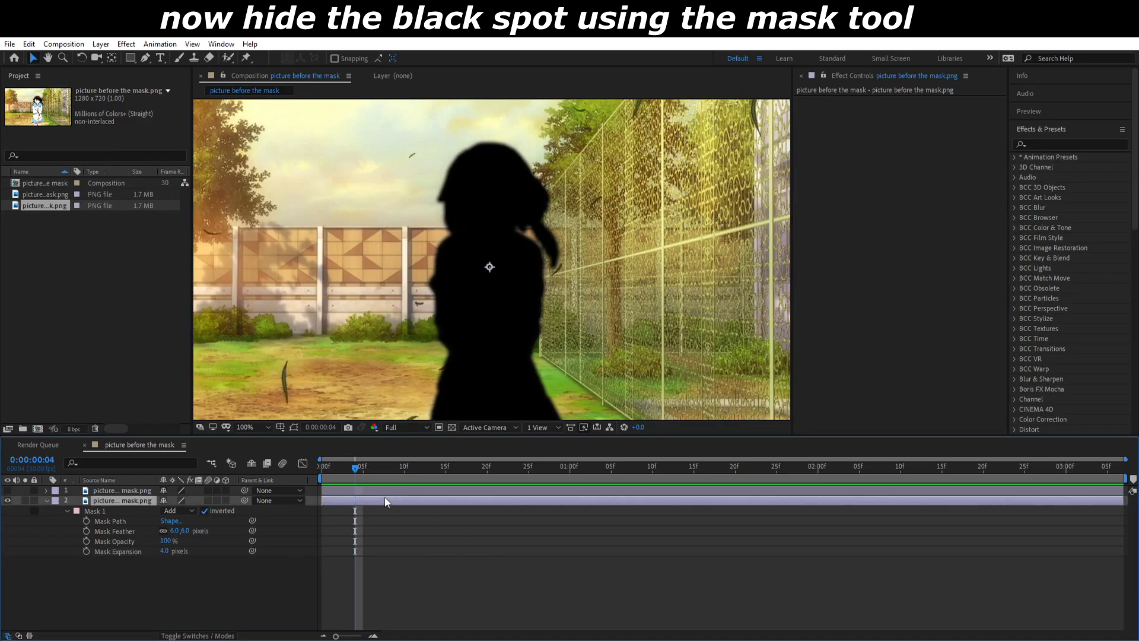
key(ctrl+d)
key(m)
click(101, 510)
key(Delete)
Step: Mask a rectangular section of sky and wall beside the girl and move that patch over her silhouette
click(133, 59)
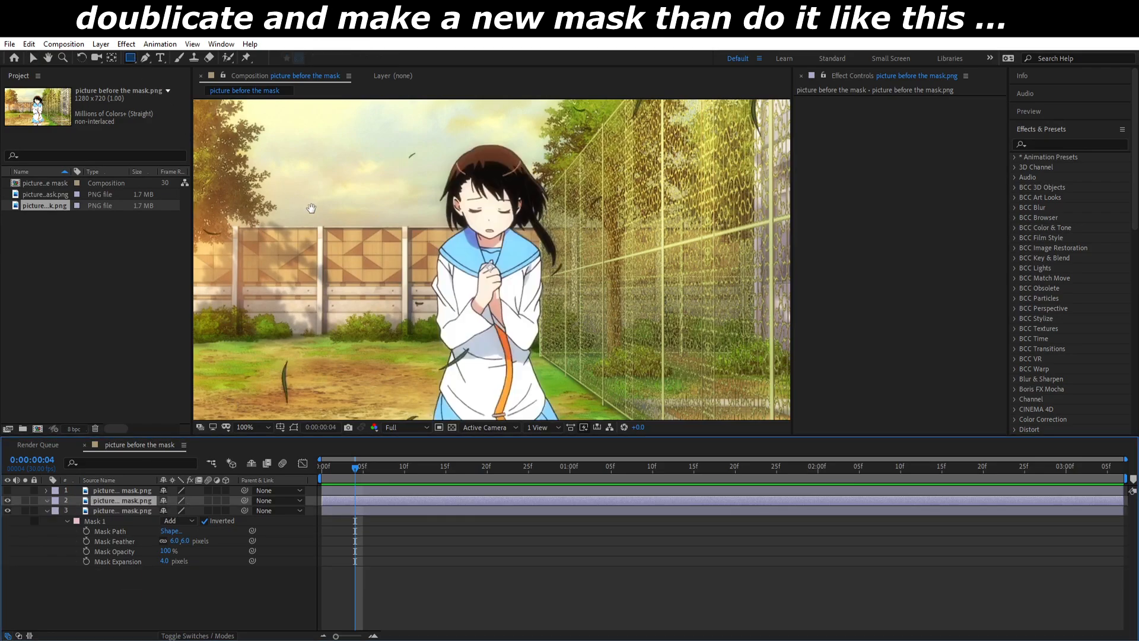
drag(346, 228, 460, 212)
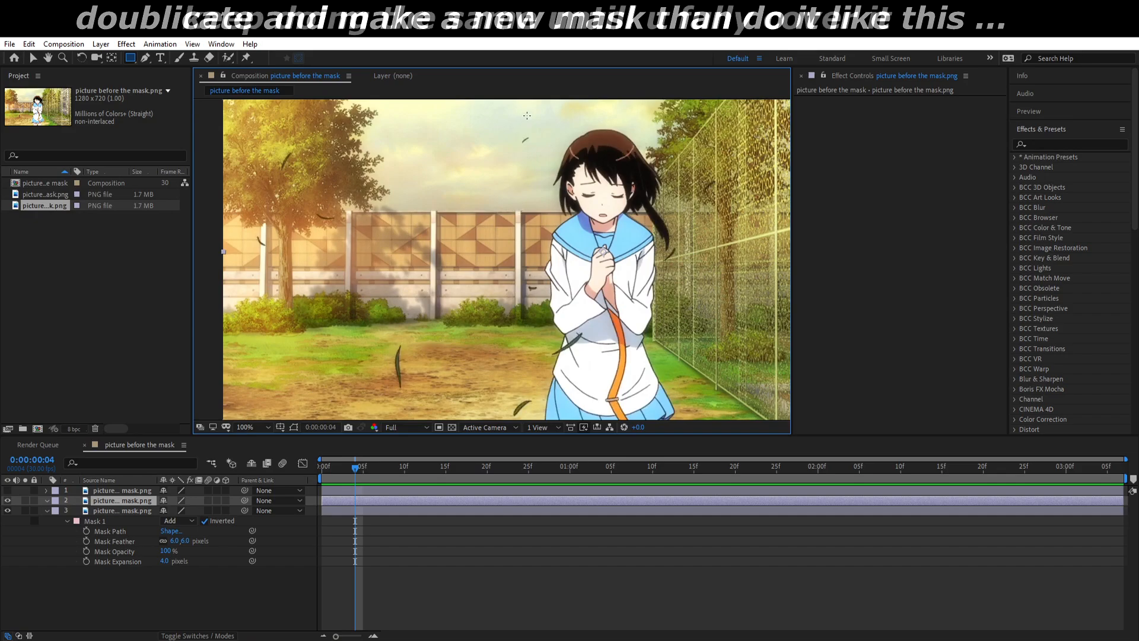
drag(521, 112, 480, 213)
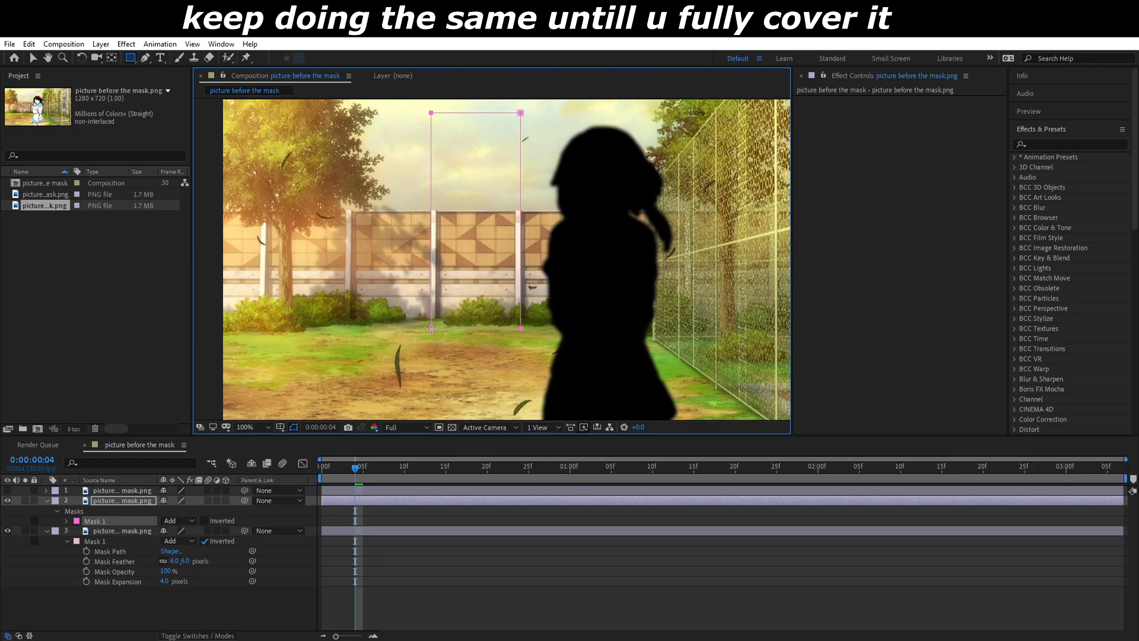
key(v)
drag(478, 244, 648, 249)
Step: Duplicate the wall patch layer and remove the mask from the copy
key(ctrl+d)
drag(691, 210, 675, 208)
key(m)
click(99, 513)
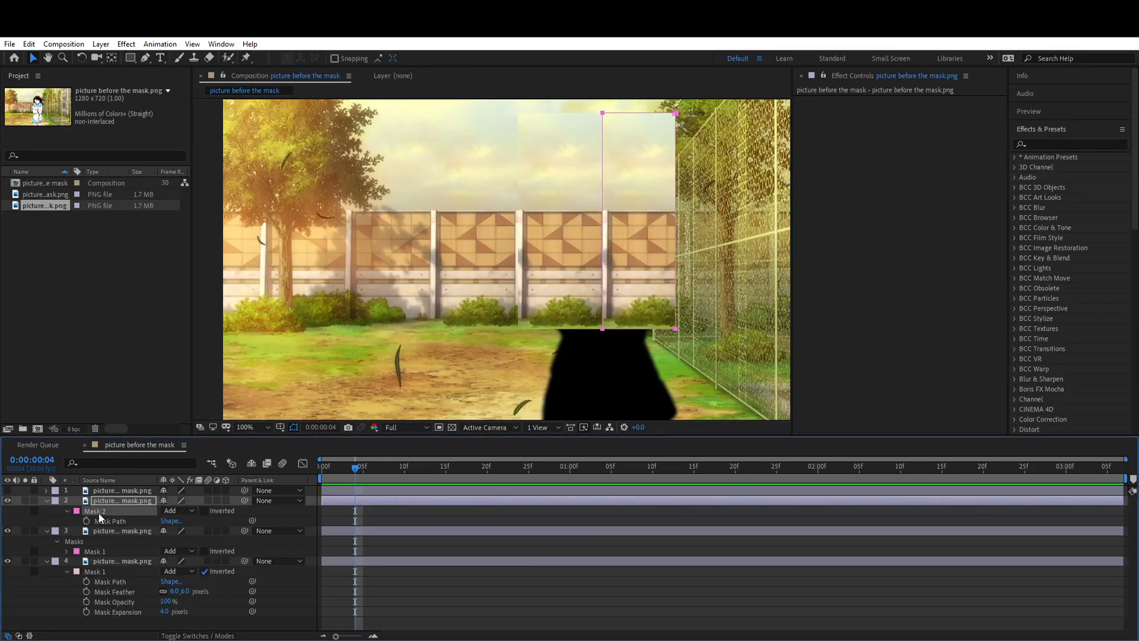
key(Delete)
Step: Reset the Position of the unmasked copy
scroll(554, 296, down, 1)
key(p)
right_click(103, 511)
click(188, 450)
Step: Mask a rectangular section of the chain-link fence on the unmasked copy and move that patch over the girl's silhouette
scroll(753, 113, up, 1)
key(q)
mouse_move(758, 109)
mouse_down()
mouse_move(523, 153)
mouse_move(551, 414)
mouse_move(536, 417)
mouse_up()
key(v)
scroll(505, 309, down, 1)
click(497, 501)
drag(497, 296, 499, 307)
scroll(505, 238, up, 1)
drag(506, 237, 480, 244)
click(500, 505)
drag(478, 362, 502, 156)
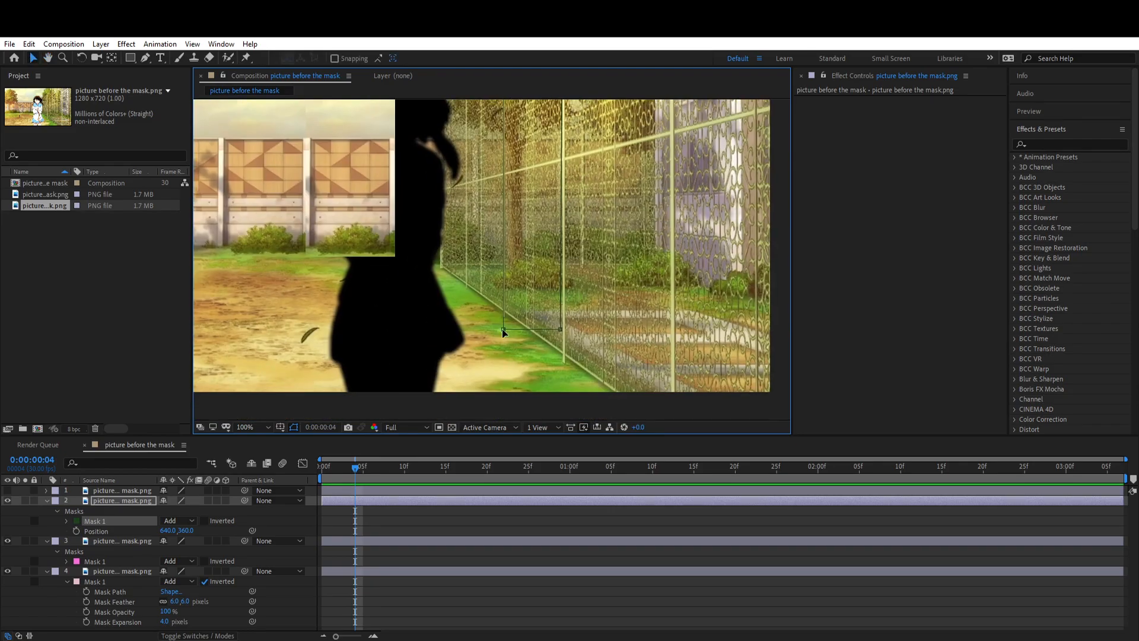
scroll(561, 330, up, 2)
drag(565, 329, 514, 334)
Step: Scale the fence patch to 58% width and align it with the surrounding fence
key(s)
drag(183, 510, 159, 510)
drag(460, 325, 501, 369)
scroll(509, 347, down, 1)
scroll(511, 390, up, 1)
drag(505, 322, 504, 315)
click(518, 532)
click(177, 511)
text(58)
key(Return)
click(413, 540)
click(385, 501)
key(Right)
Step: Duplicate the wall patch layer and place the copy directly beside it, toward the fence
click(385, 511)
click(380, 521)
key(ctrl+d)
drag(402, 236, 514, 206)
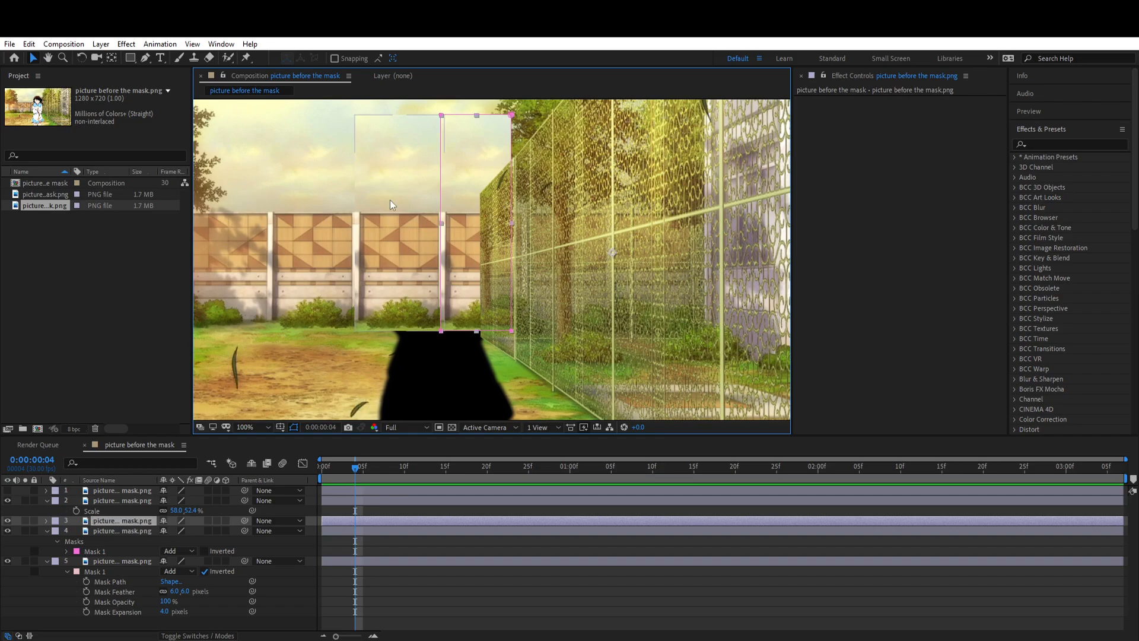
Step: Set the Mask Feather to 10 pixels on the copied wall patch and 33 pixels on the original wall patch
key(m)
key(m)
click(114, 581)
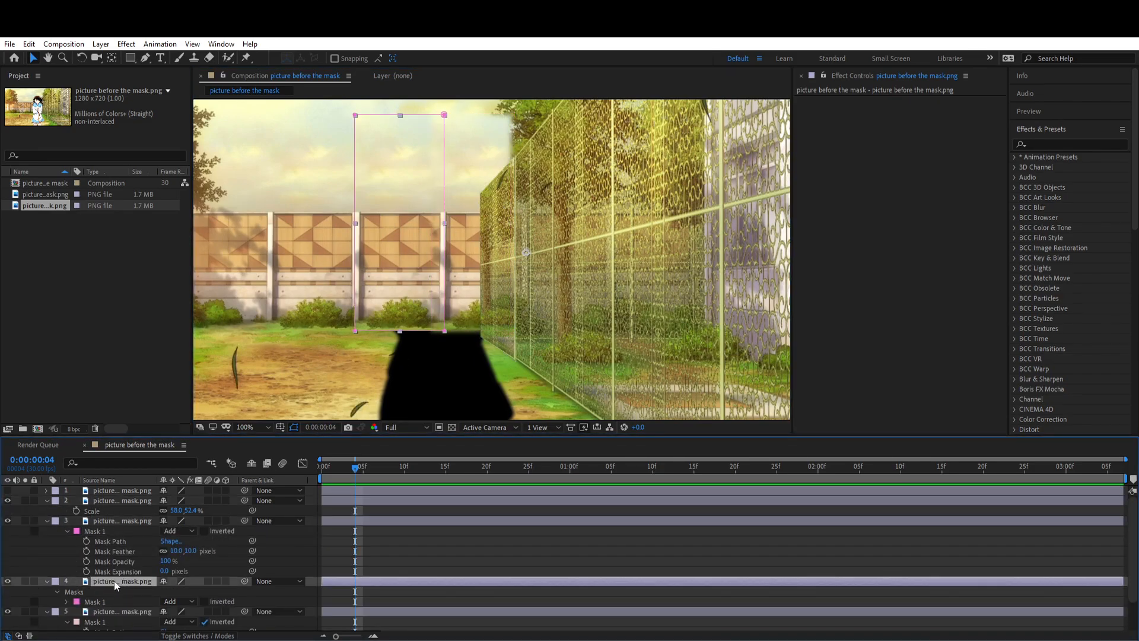
click(66, 602)
scroll(107, 593, down, 1)
drag(183, 575, 197, 574)
click(368, 558)
scroll(446, 256, down, 1)
scroll(449, 259, up, 1)
scroll(451, 259, down, 1)
scroll(475, 258, up, 1)
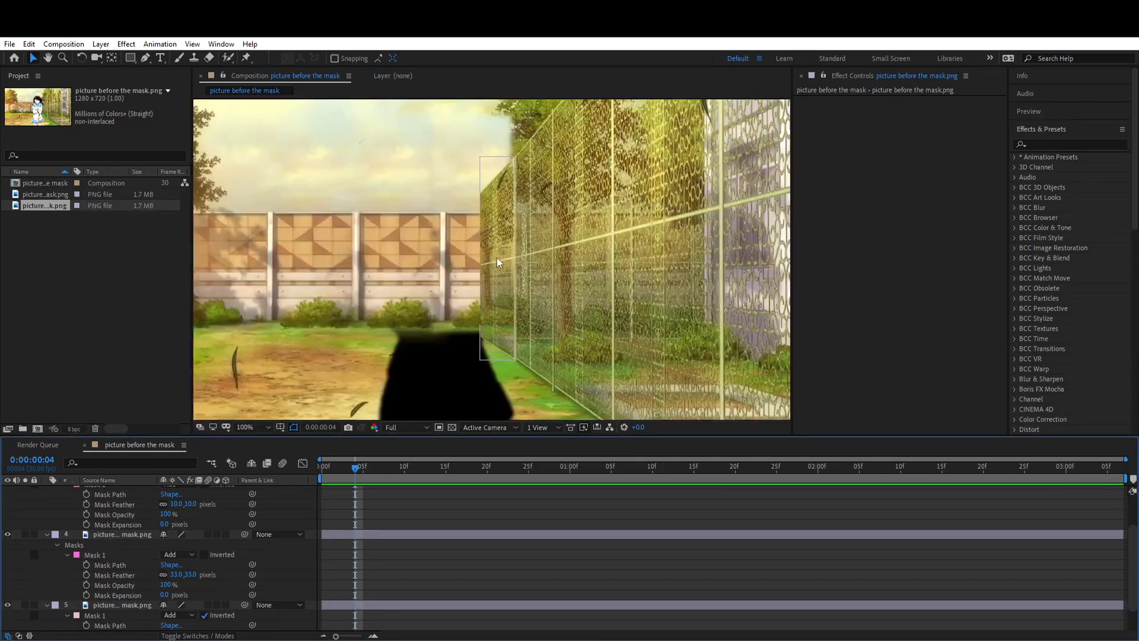
Step: Collapse the layer properties, duplicate the bottom background layer and delete the silhouette mask from the upper copy
scroll(497, 258, down, 1)
scroll(383, 548, up, 2)
key(u)
click(366, 500)
click(357, 530)
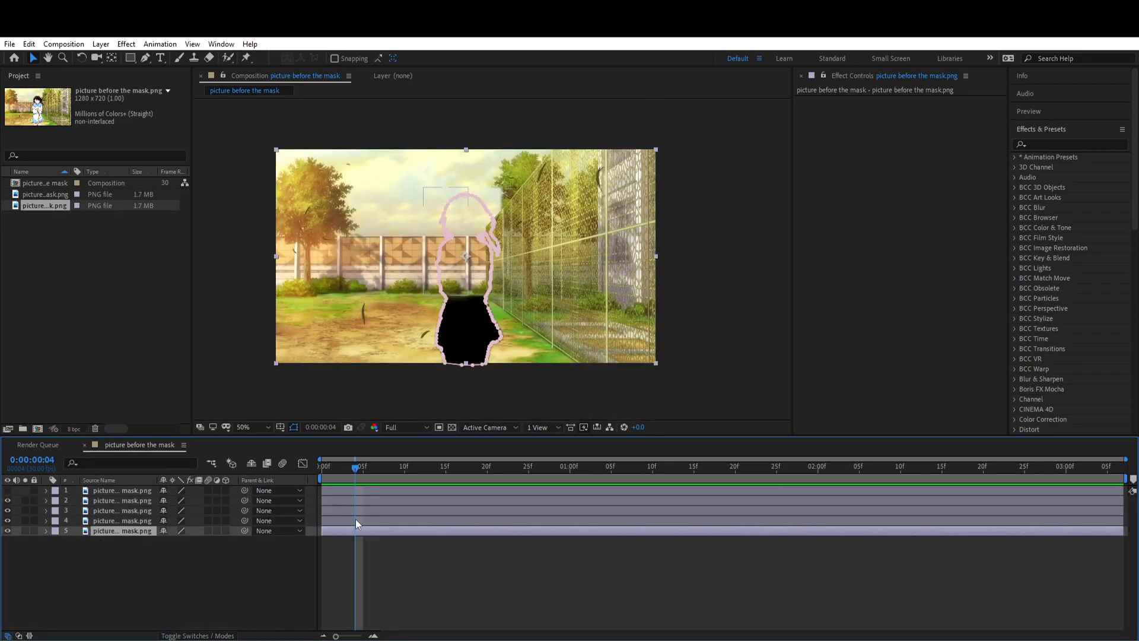
key(ctrl+d)
key(m)
click(96, 542)
key(Delete)
Step: Mask a rectangular section of the dirt ground and move that patch over the lower part of the silhouette
click(130, 58)
drag(365, 292, 435, 326)
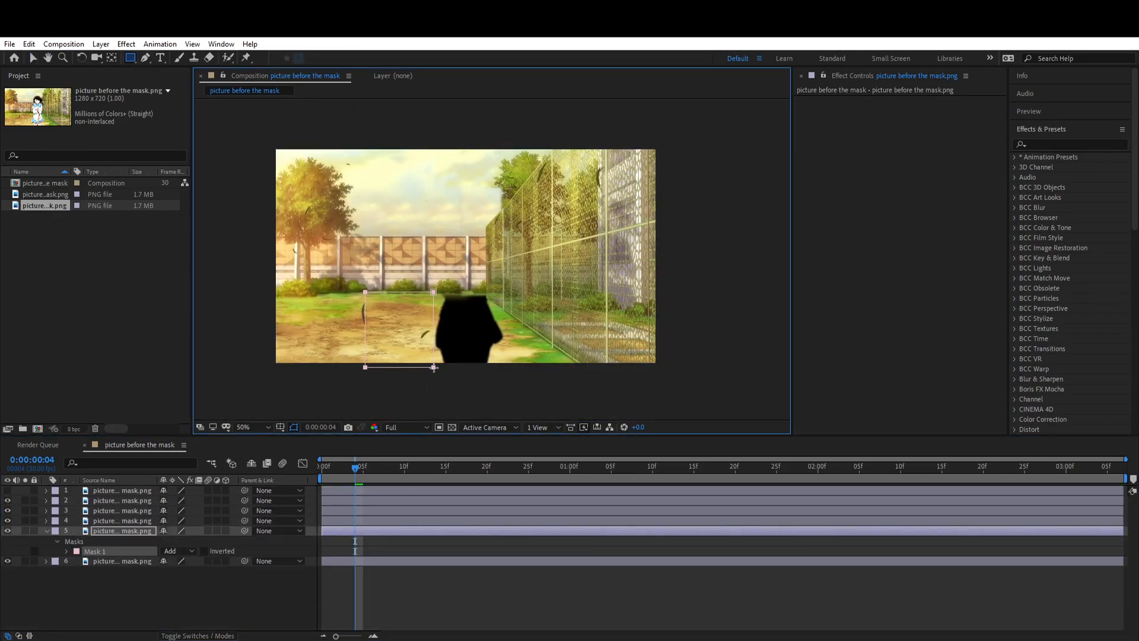
drag(434, 366, 434, 367)
key(v)
drag(394, 333, 451, 333)
Step: Duplicate the ground patch layer, move the copy lower in the layer order and delete its mask
click(376, 531)
key(ctrl+d)
drag(376, 531, 376, 566)
key(m)
click(97, 572)
key(Delete)
Step: Fine-tune the first ground patch's placement and feather the edges of its mask
click(386, 529)
drag(420, 340, 420, 342)
key(m)
key(m)
click(177, 562)
click(410, 591)
Step: Mask another section of ground on the unmasked copy and fit it over the remaining gap near the fence base
click(130, 58)
mouse_move(328, 345)
mouse_down()
mouse_move(351, 334)
mouse_move(295, 305)
mouse_move(350, 295)
mouse_move(495, 332)
mouse_move(493, 372)
mouse_up()
click(385, 567)
drag(482, 305, 481, 295)
click(455, 538)
click(493, 346)
drag(493, 371, 494, 382)
click(474, 552)
click(494, 351)
click(475, 552)
click(475, 531)
drag(485, 313, 488, 312)
key(ctrl+z)
Step: Increase the ground patch's mask feather, adjust its placement and collapse the layer properties
drag(176, 561, 181, 561)
drag(485, 324, 418, 324)
click(492, 555)
key(m)
key(m)
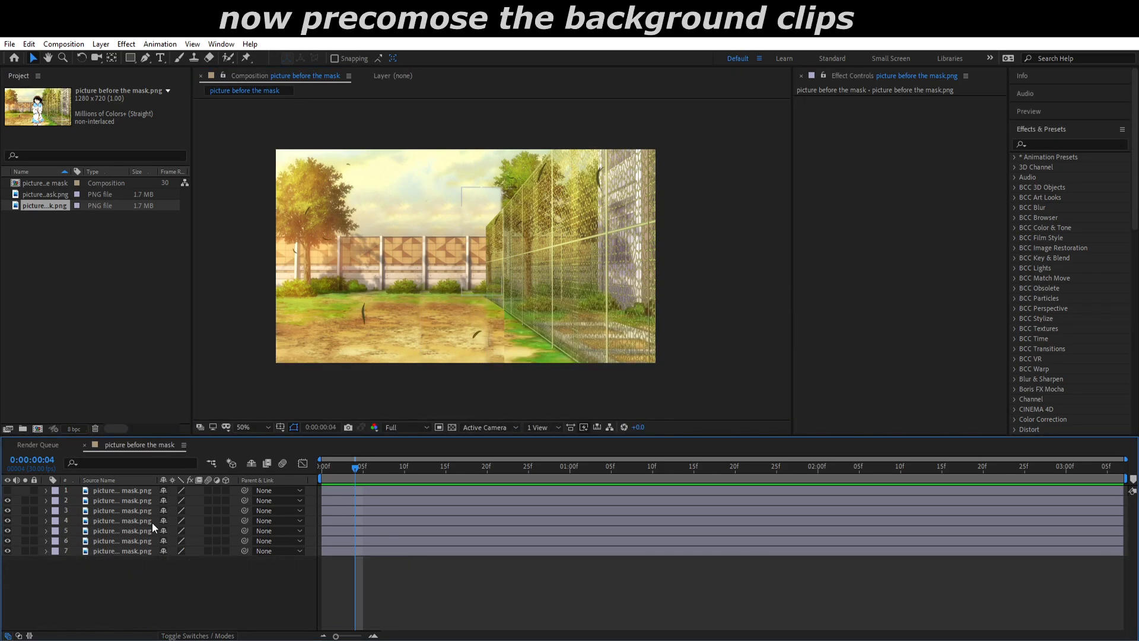
Step: Turn the girl layer's visibility back on and pre-compose the six background layers beneath it
click(7, 490)
click(100, 491)
click(100, 501)
shift+click(117, 552)
right_click(116, 553)
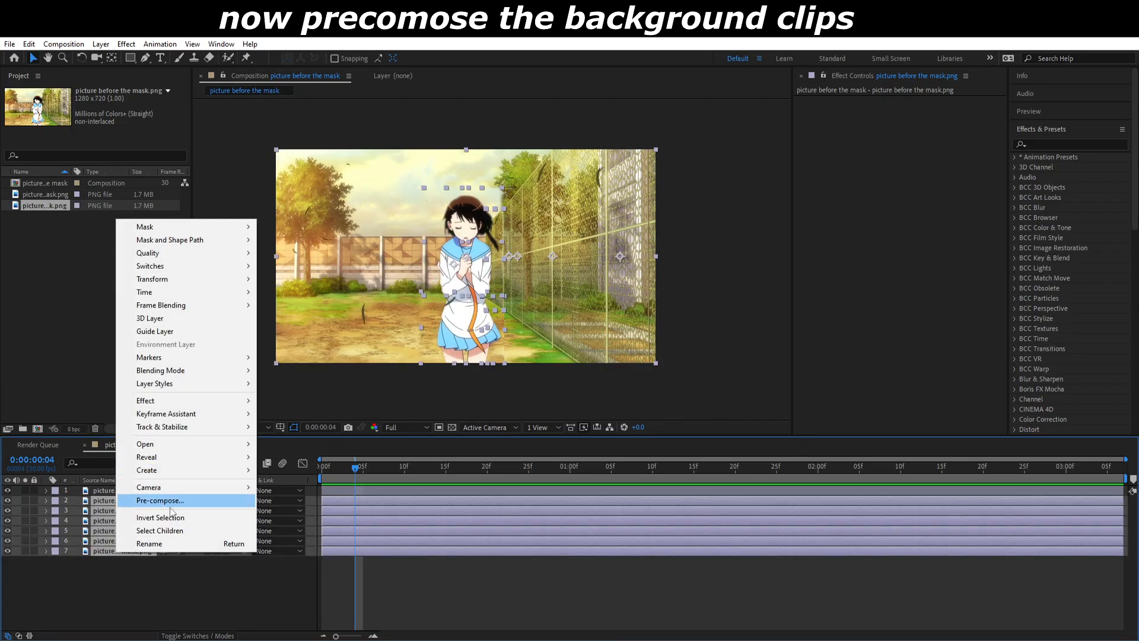
click(168, 502)
key(Return)
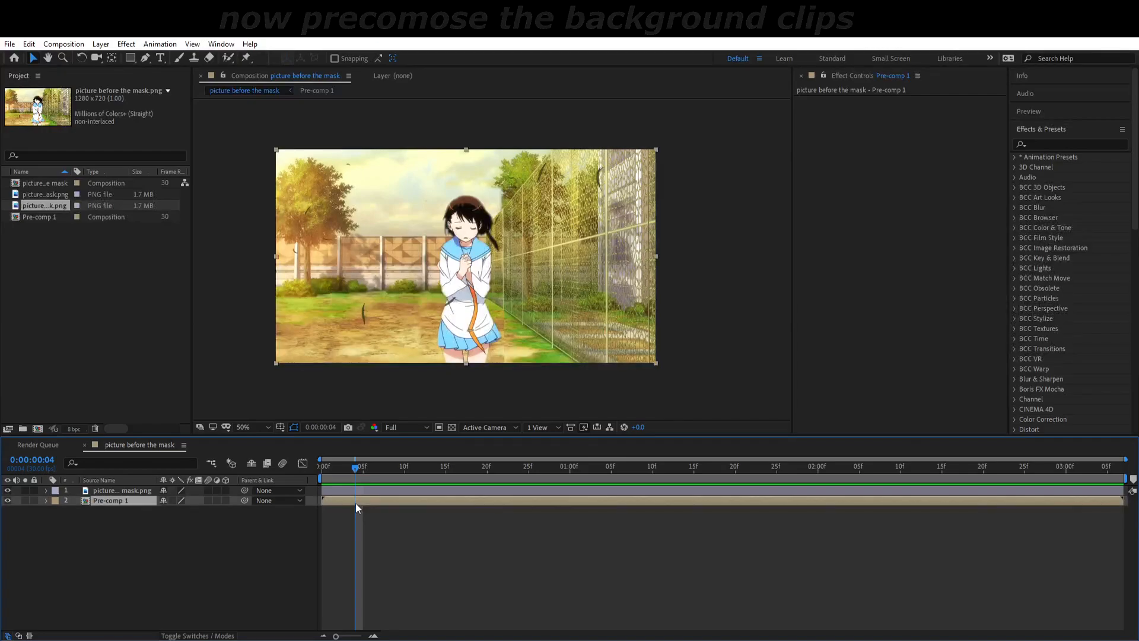
Step: Pre-compose the masked girl layer on its own
right_click(124, 491)
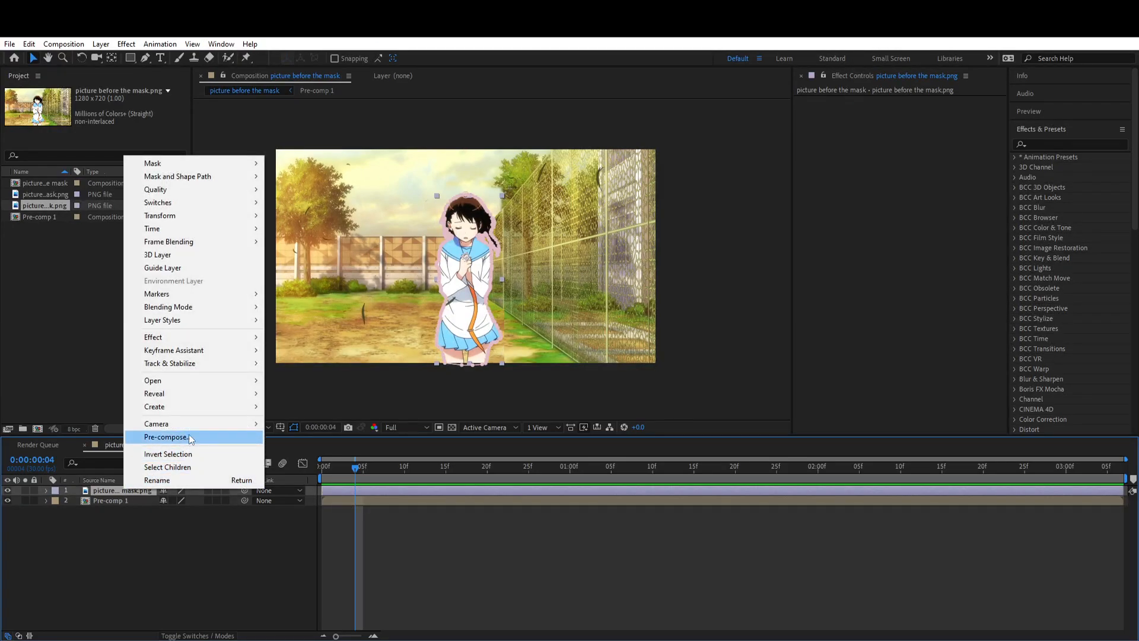
click(191, 437)
click(593, 413)
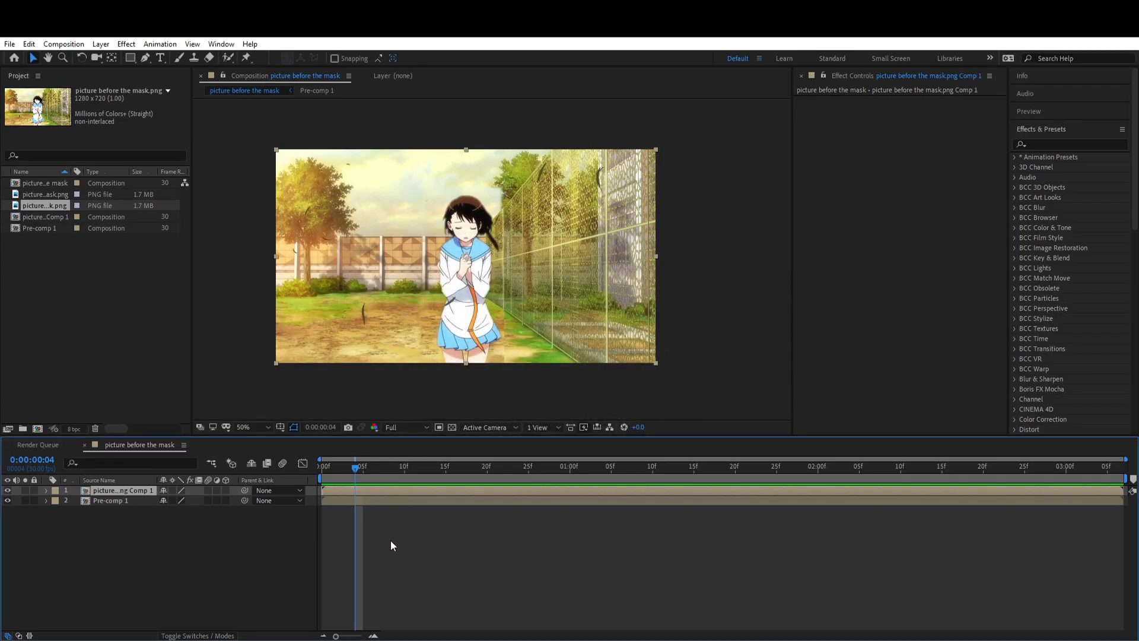
Step: Open Pre-comp 1 and set the Mask Feather of the narrow ground patch near the fence to 9 pixels
click(376, 501)
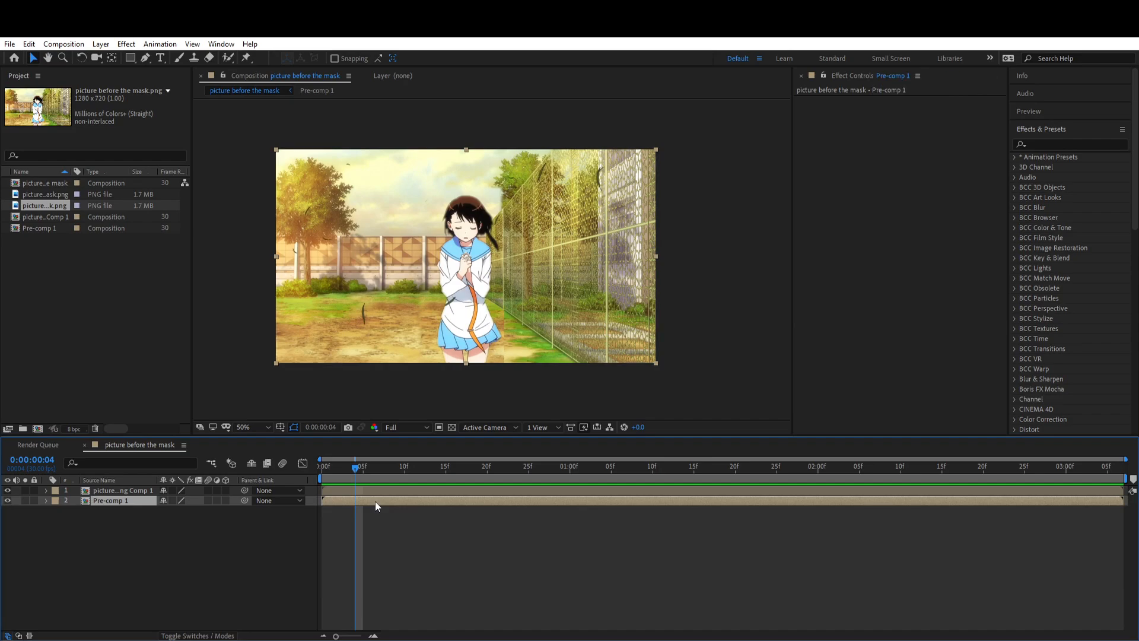
double_click(381, 504)
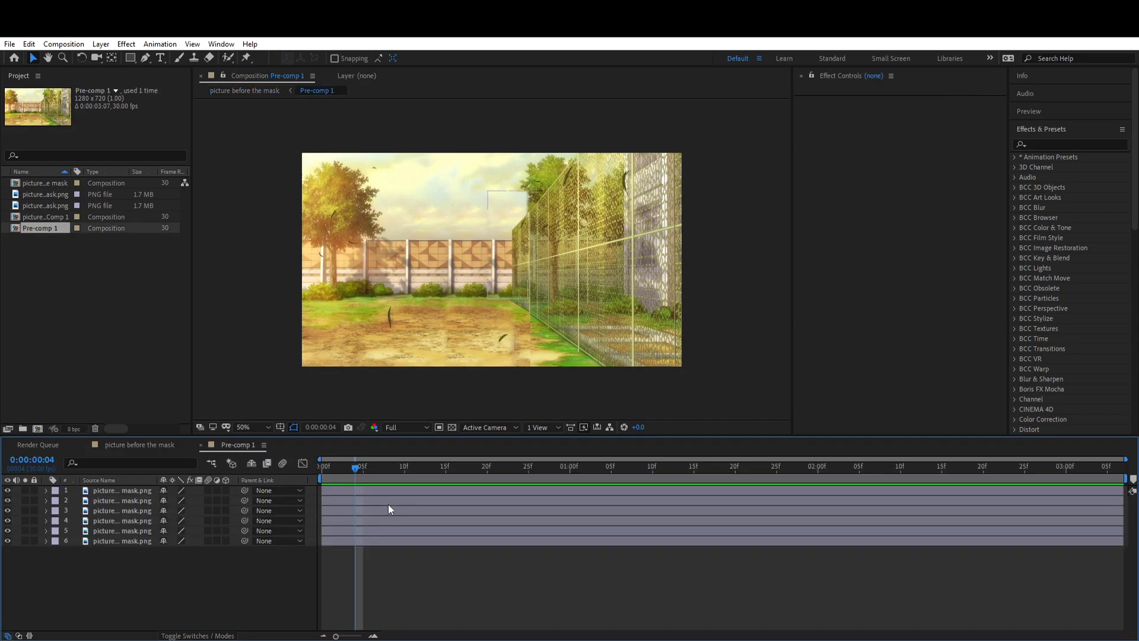
click(383, 532)
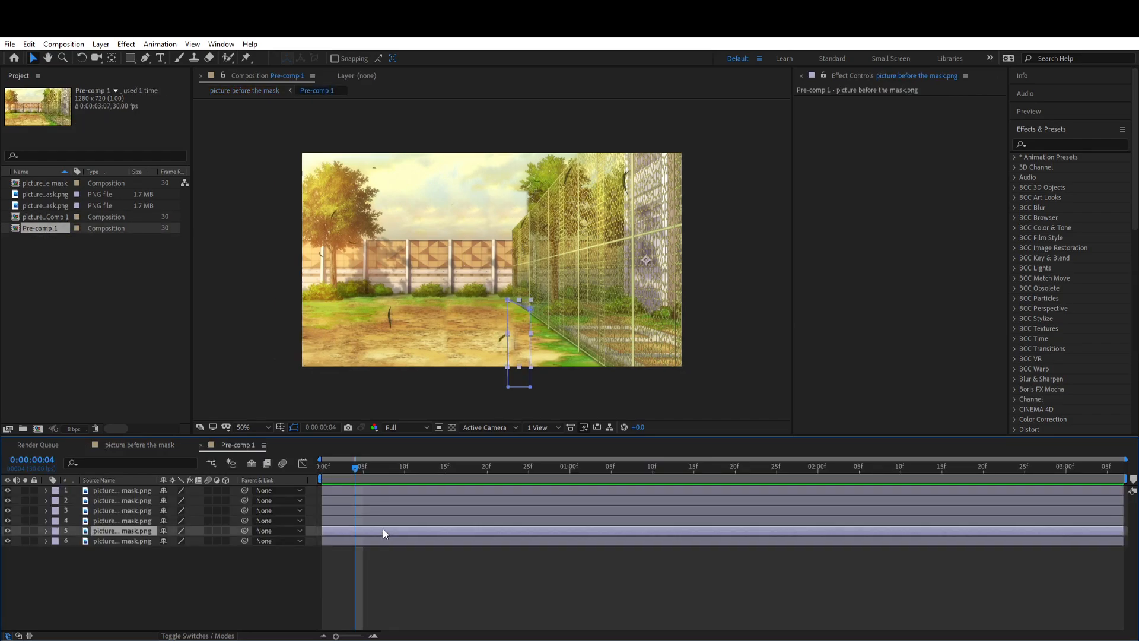
key(m)
click(67, 541)
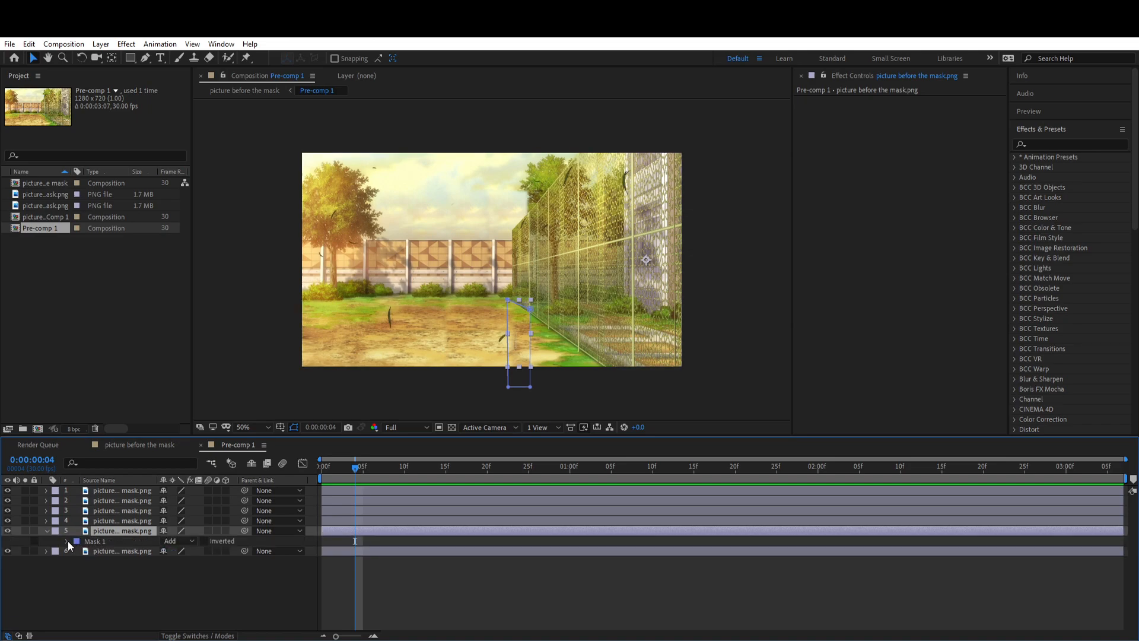
key(m)
key(m)
drag(180, 560, 191, 568)
click(392, 563)
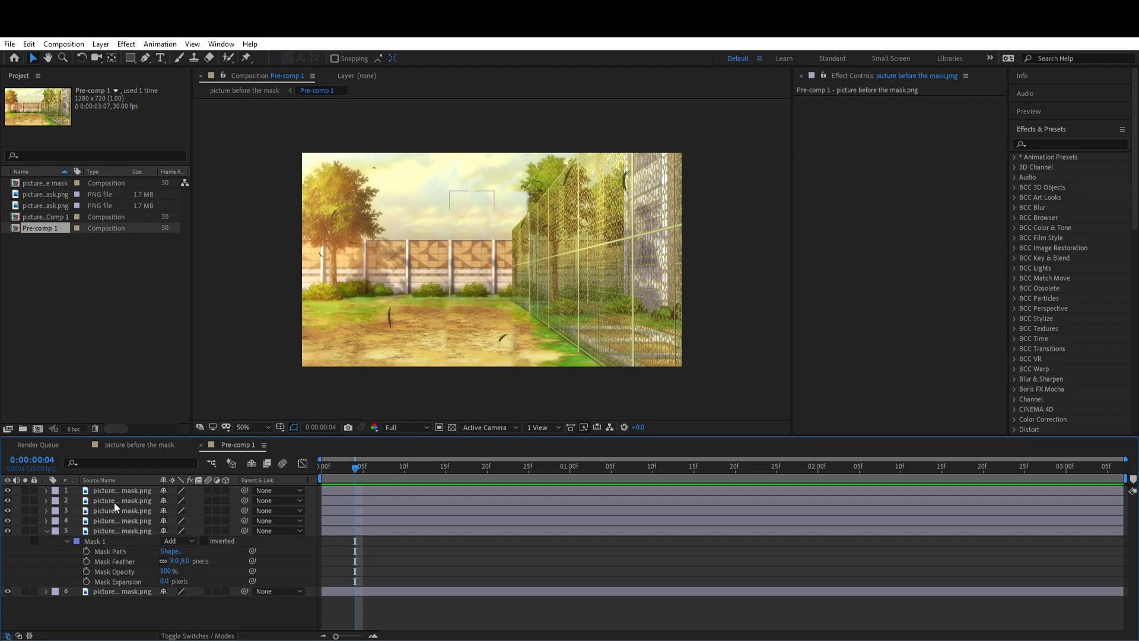
Step: Return to the main composition and rename the Pre-comp 1 layer as background
click(159, 445)
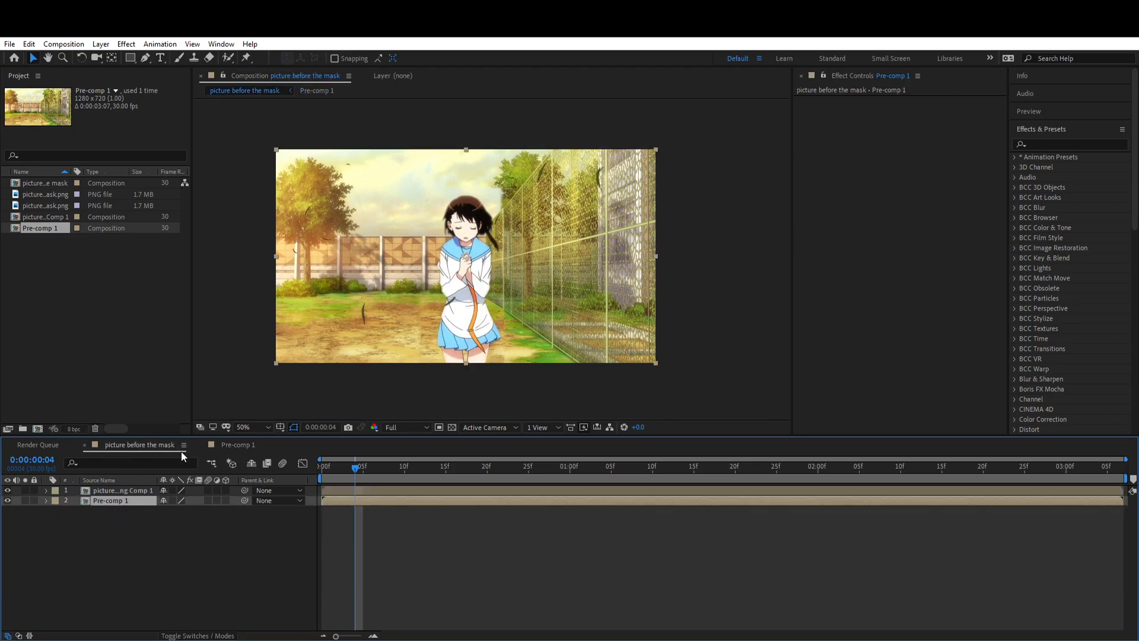
click(339, 492)
click(193, 501)
right_click(129, 500)
click(176, 489)
text(background)
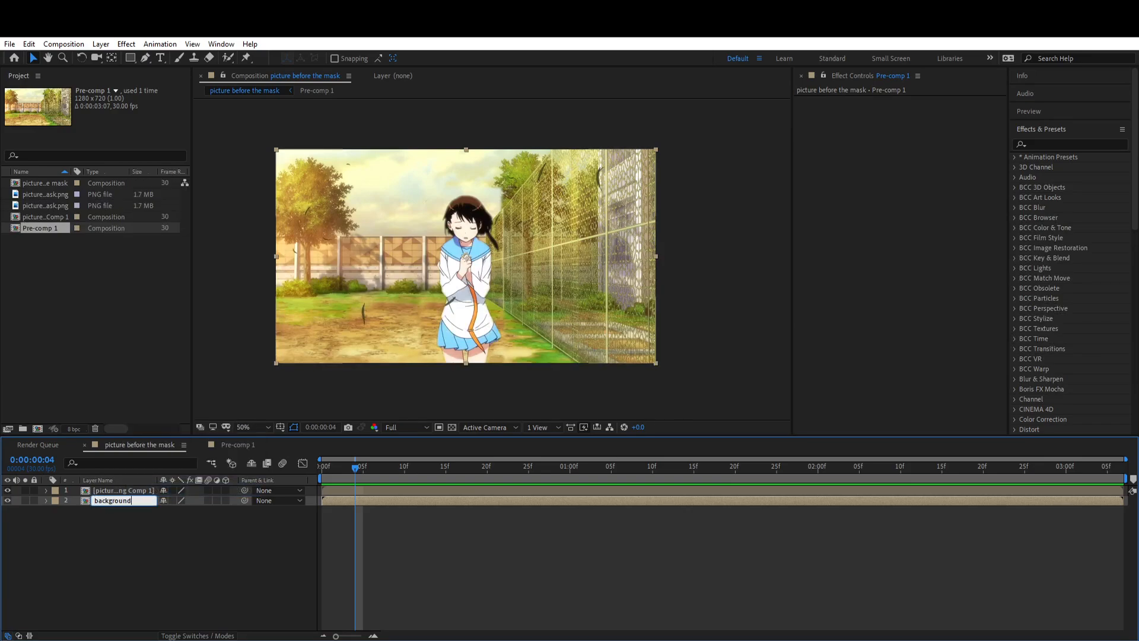
key(Return)
Step: Rename the girl's pre-composed layer as onodira
click(115, 490)
right_click(115, 493)
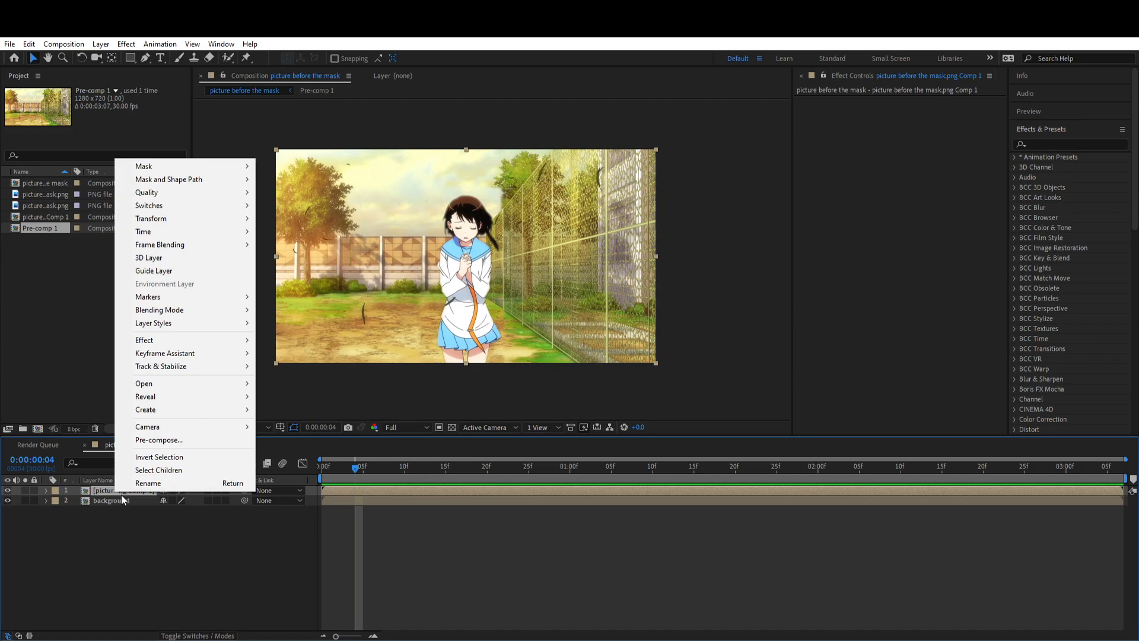
click(145, 483)
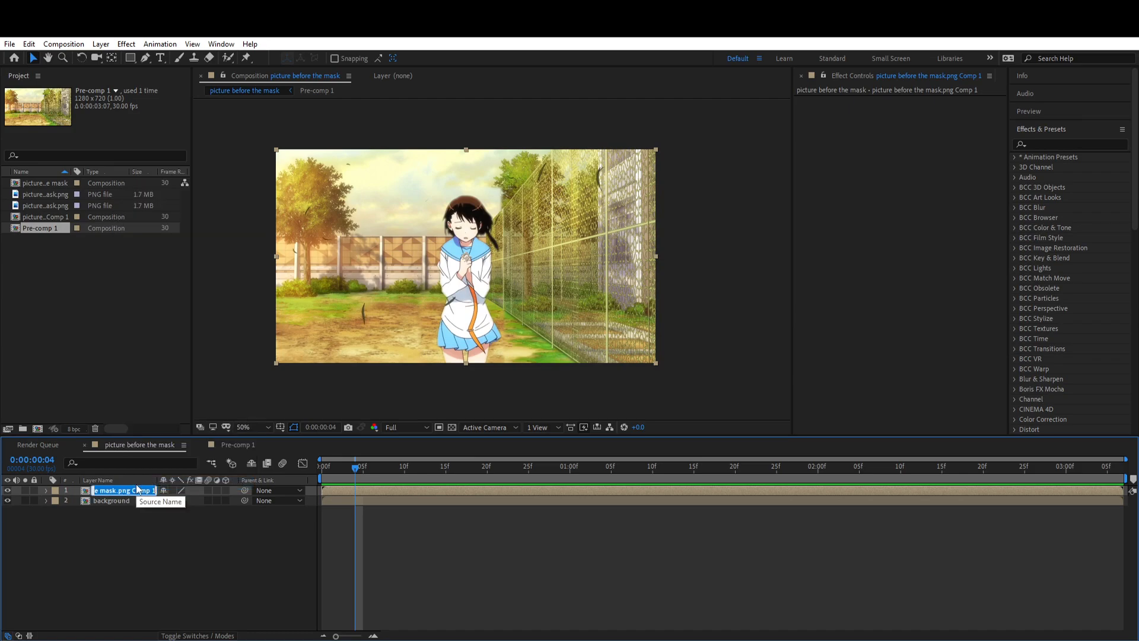
text(onodira)
click(128, 539)
click(331, 492)
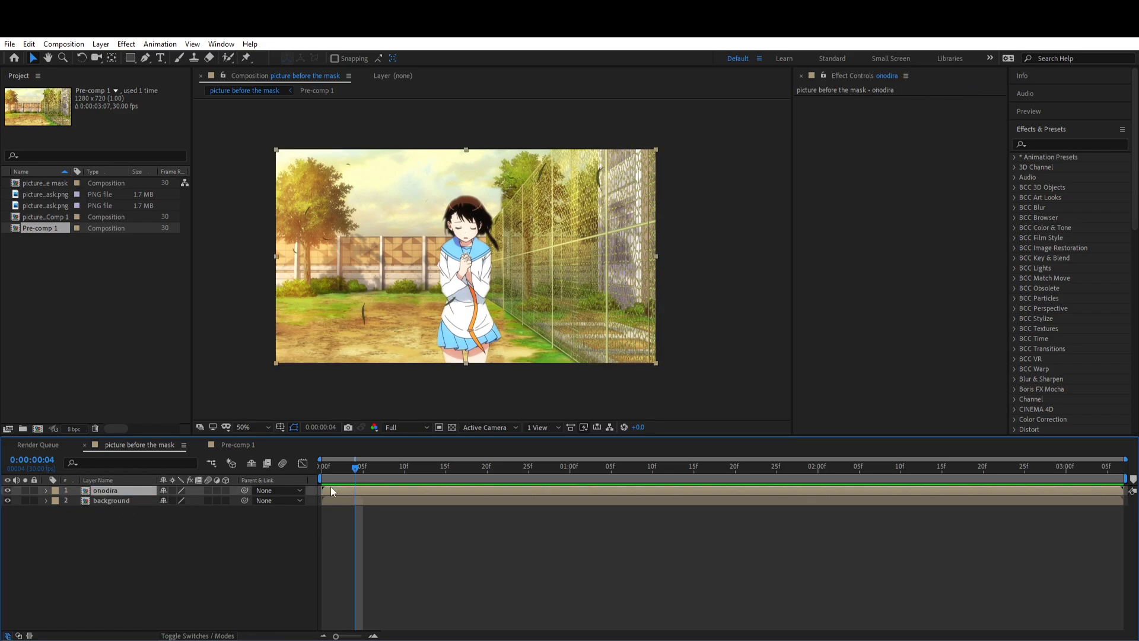
Step: Duplicate the onodira layer and select the lower of the two copies
mouse_move(640, 295)
mouse_down()
mouse_move(669, 290)
mouse_move(592, 299)
mouse_move(686, 276)
mouse_move(651, 279)
mouse_move(639, 296)
mouse_up()
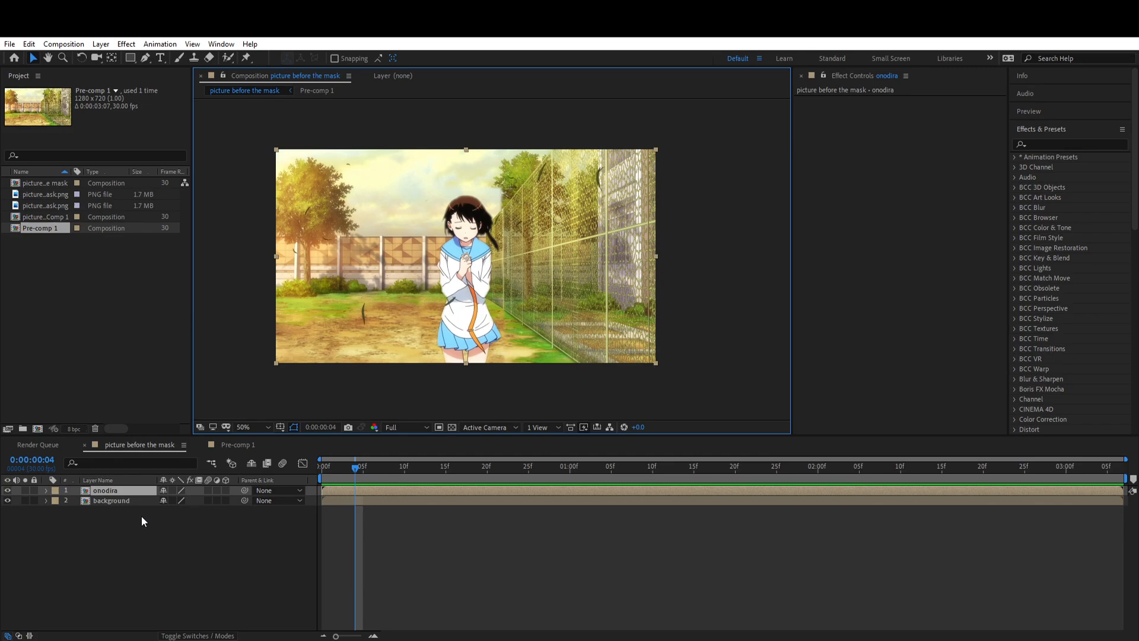
key(ctrl+d)
click(348, 500)
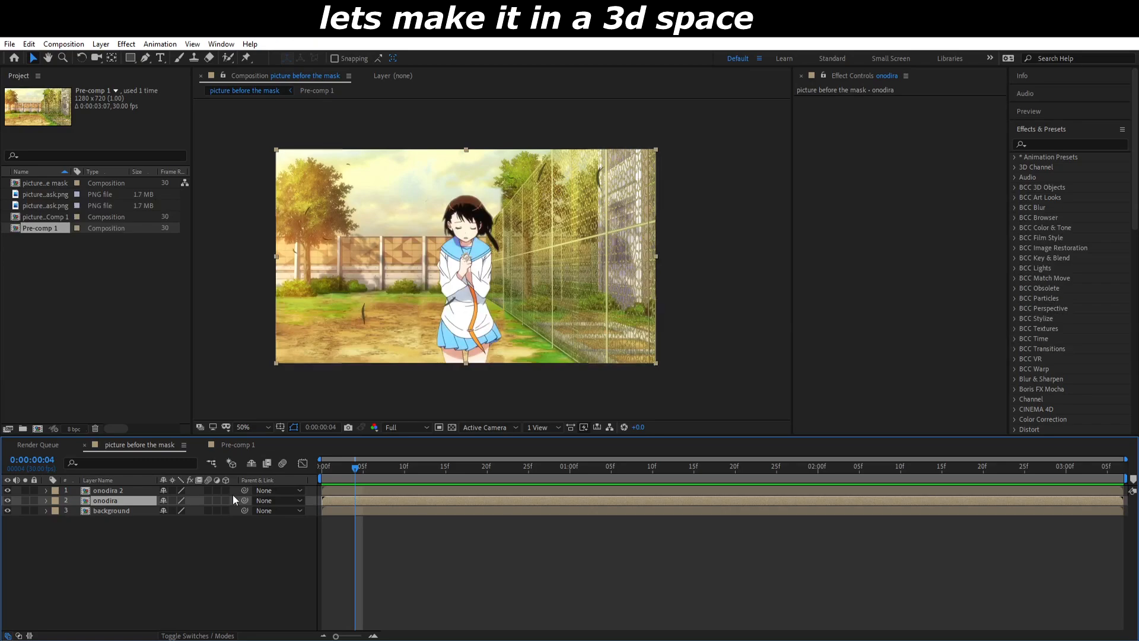
Step: Make both girl layers and the background 3D and add a two-node camera to the composition
click(346, 540)
key(ctrl+alt+shift+c)
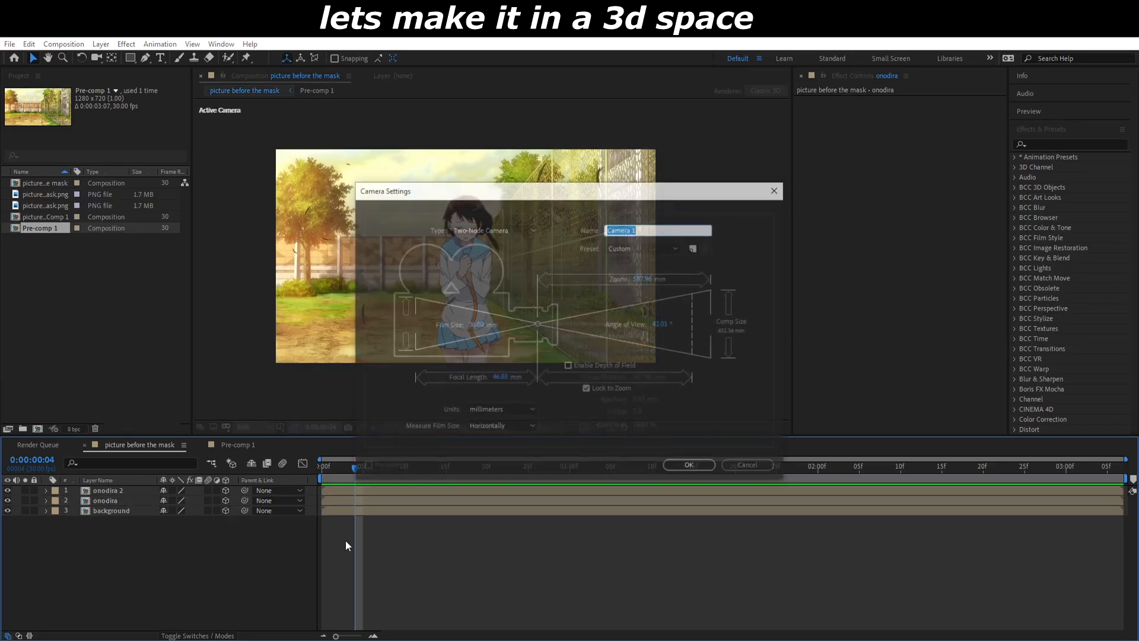
click(686, 466)
Step: Move the camera to the end of the layer order, add a 3D null object and parent the camera to it
drag(83, 492, 117, 546)
key(ctrl+alt+shift+y)
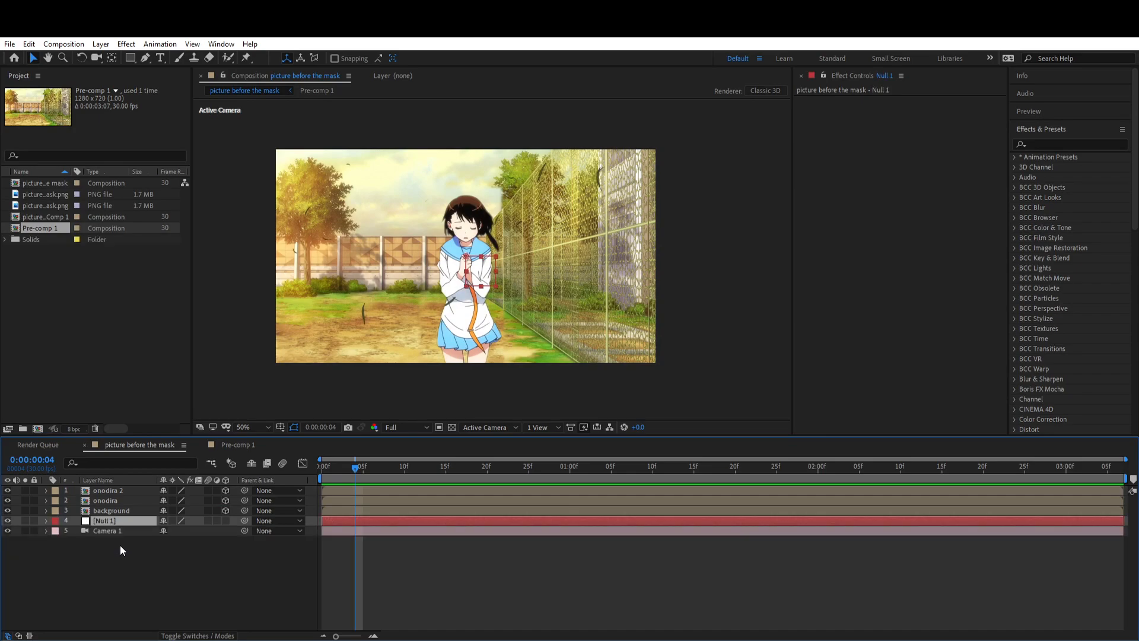
click(240, 551)
drag(244, 530, 119, 520)
Step: Place the onodira layer above its duplicate, scale it to 18% and bring it forward in Z until it matches the duplicate's size
click(113, 492)
click(118, 499)
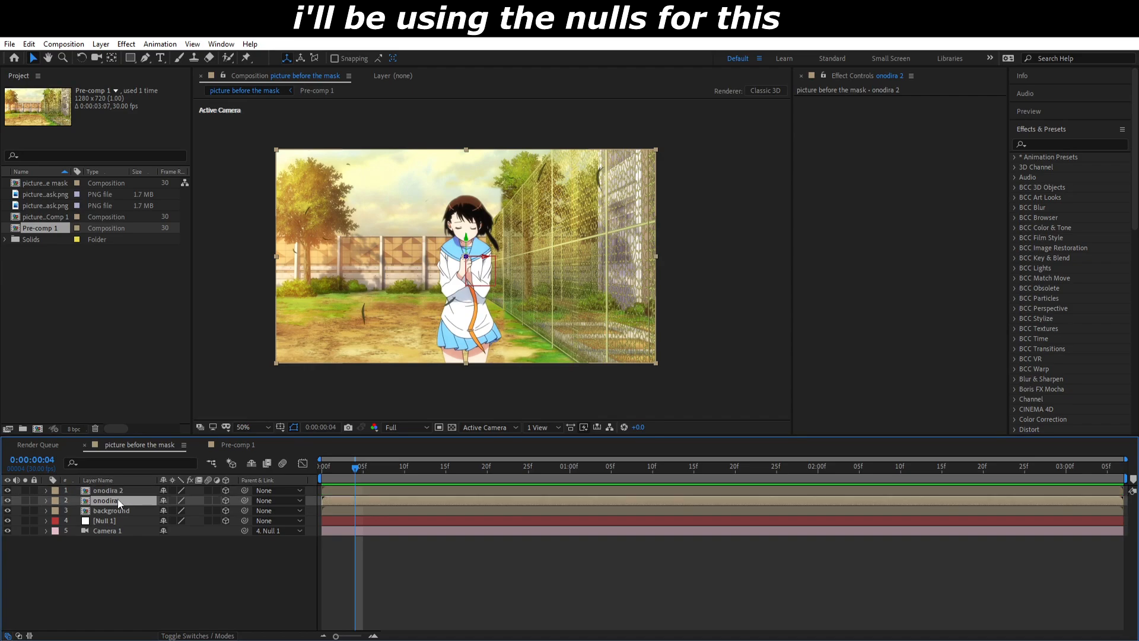
drag(107, 500, 113, 488)
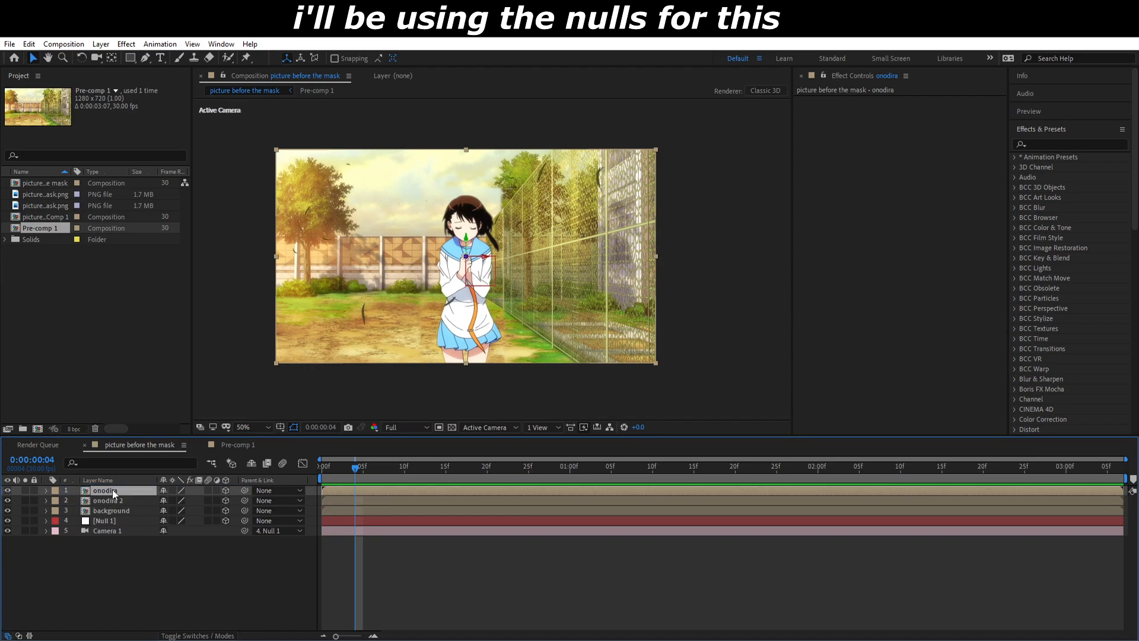
key(s)
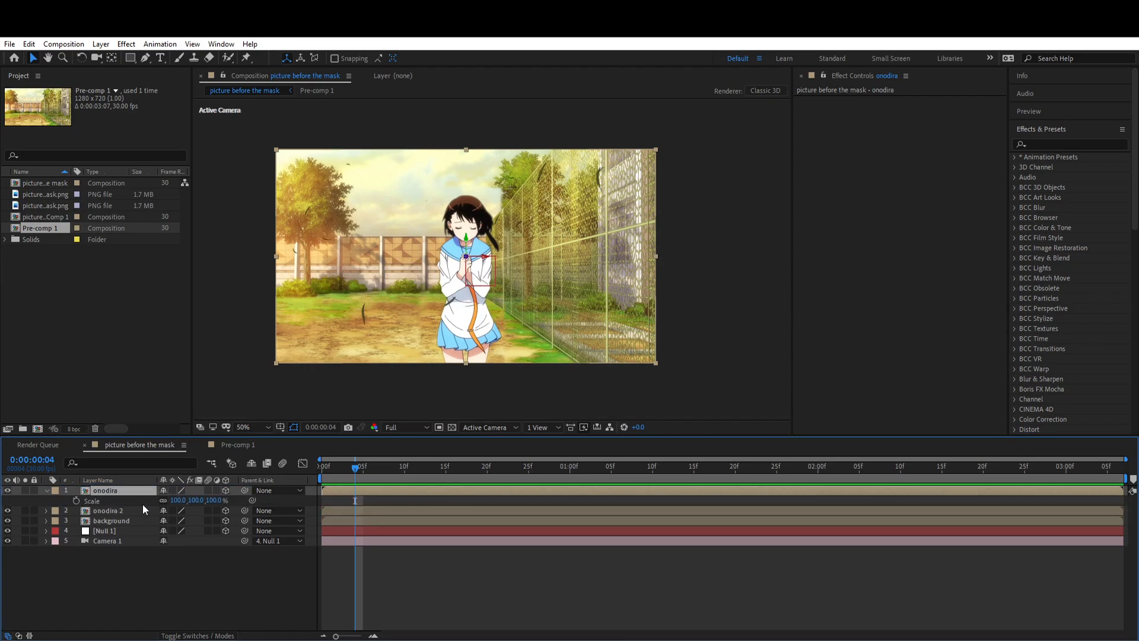
drag(196, 500, 153, 508)
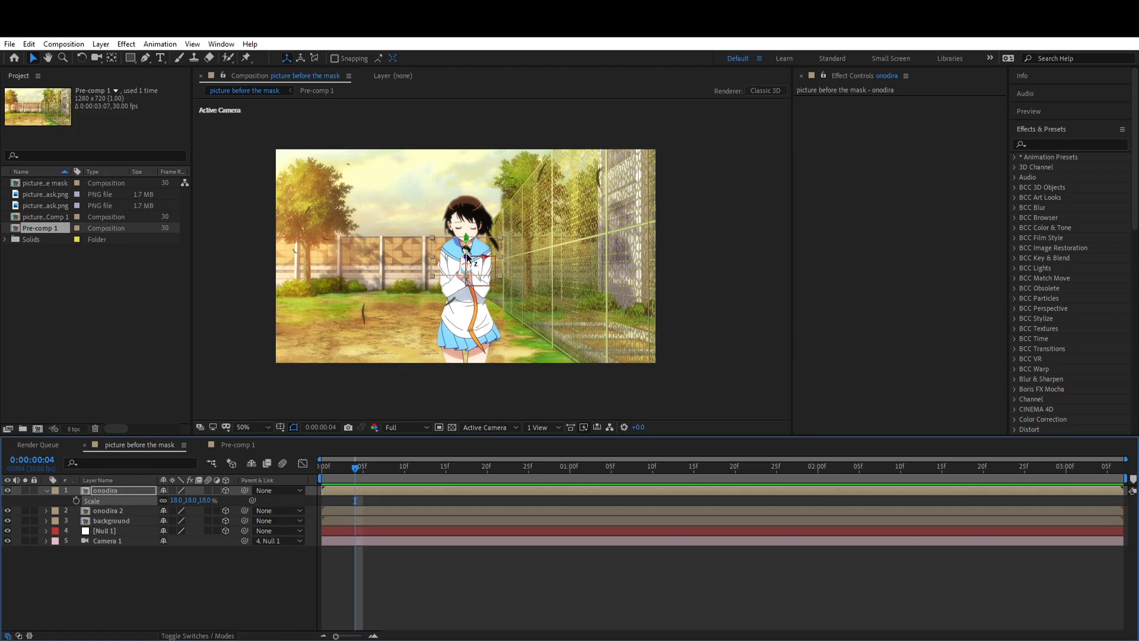
drag(469, 255, 742, 125)
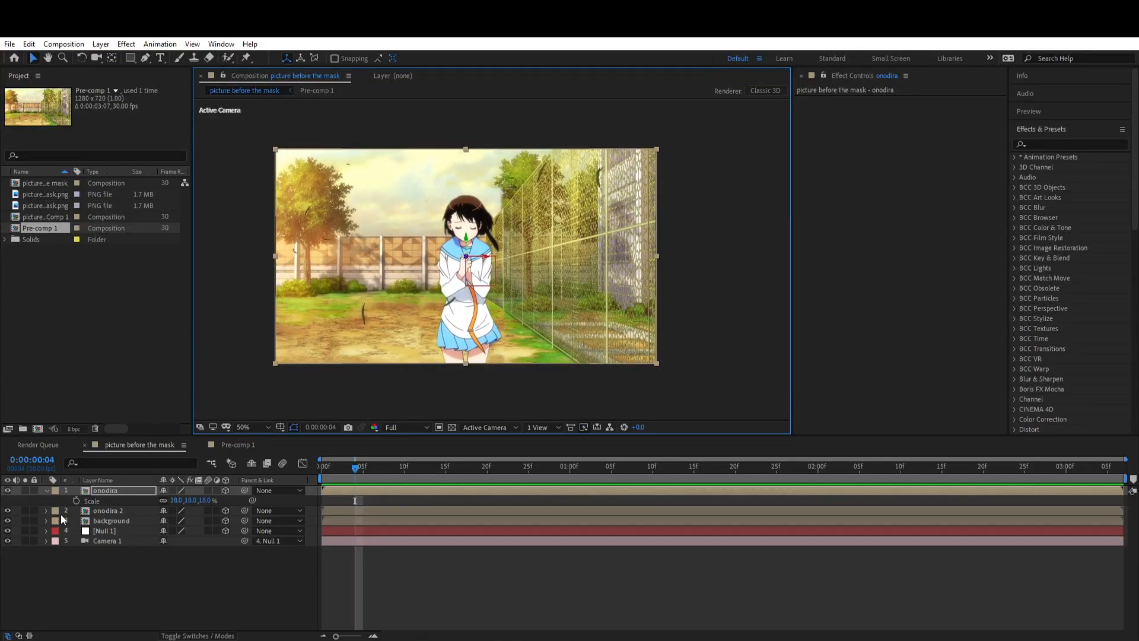
Step: Delete the onodira 2 duplicate layer
click(114, 511)
key(Delete)
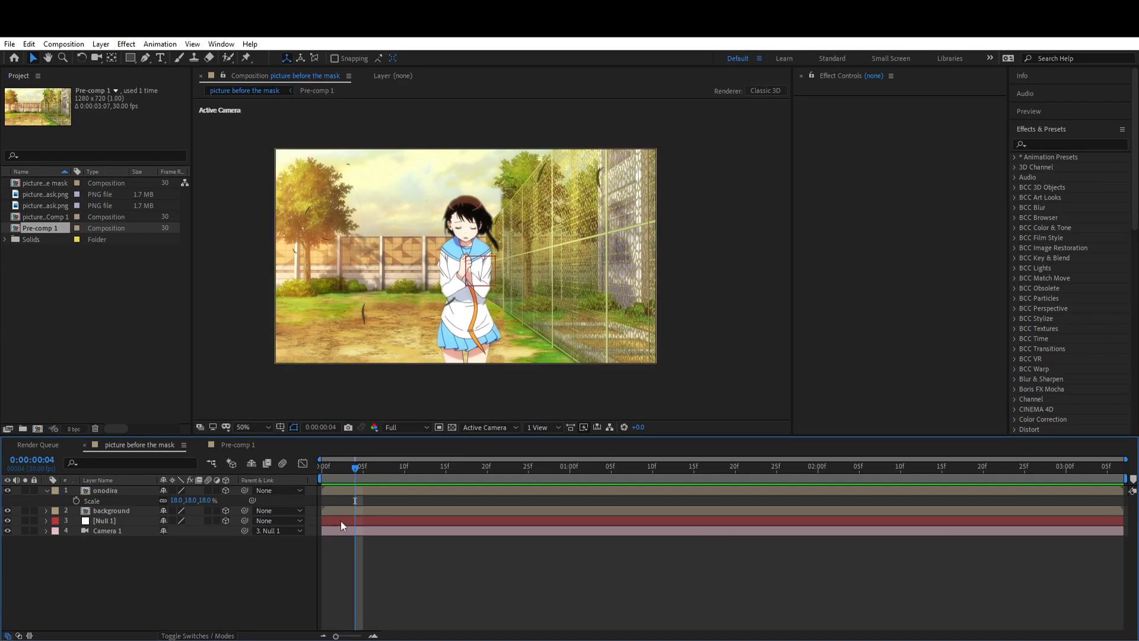
Step: Test the parallax by changing the Position of Null 1, and undo each move
click(205, 522)
key(p)
drag(202, 532, 287, 528)
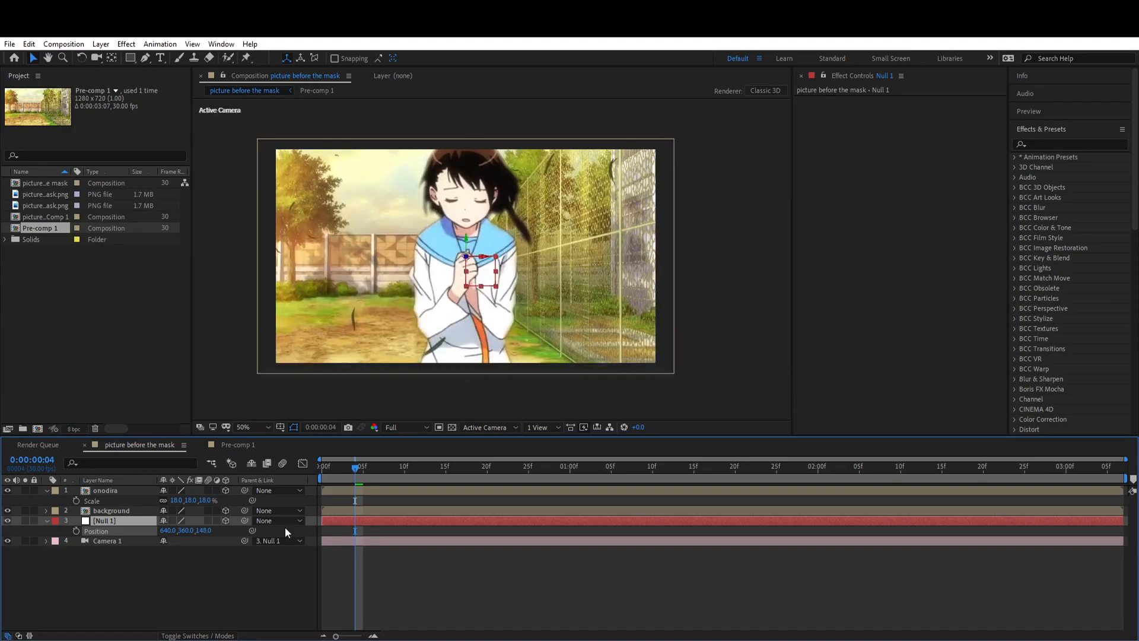
key(ctrl+z)
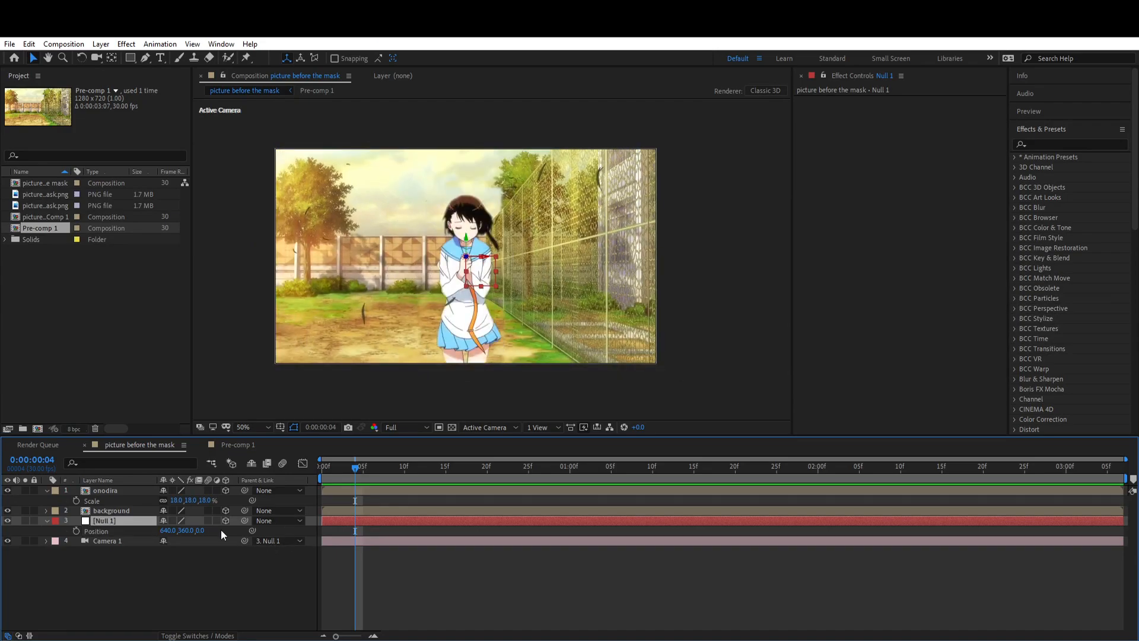
mouse_move(482, 267)
mouse_down()
mouse_move(457, 270)
mouse_move(467, 270)
mouse_up()
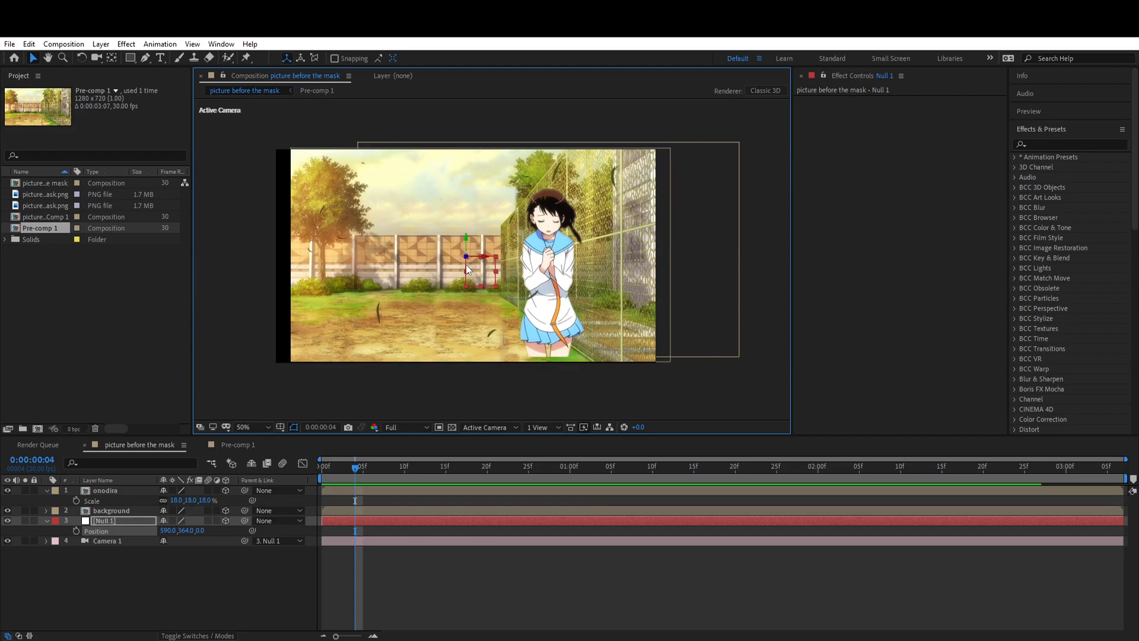
key(ctrl+z)
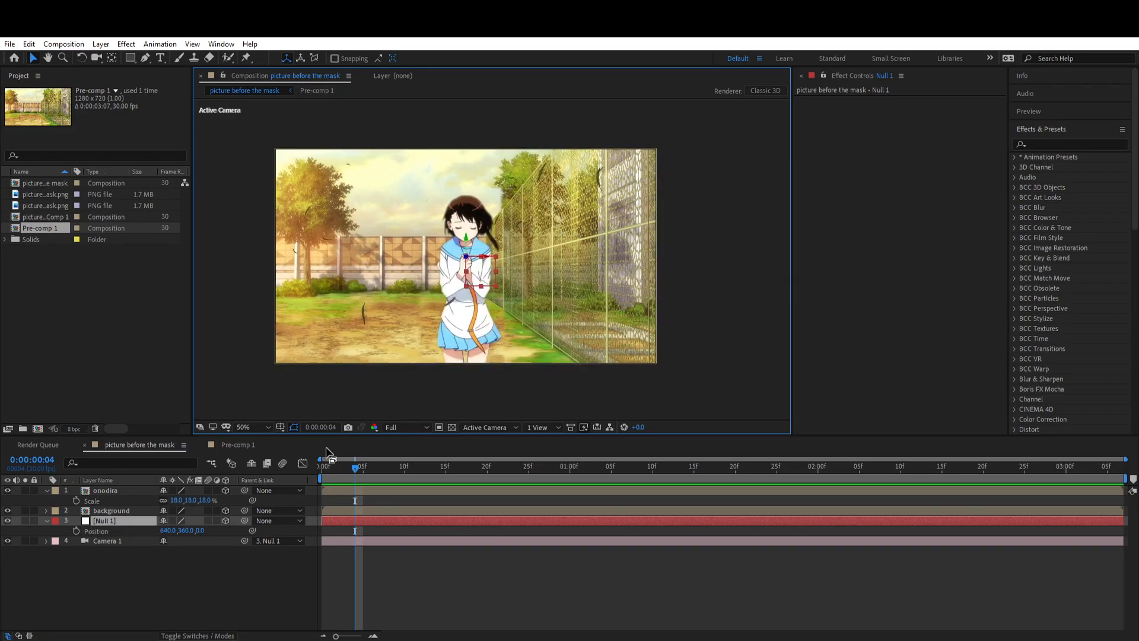
Step: Scale the onodira layer to 52% and push it back in Z until the girl matches her original size in the frame
click(151, 491)
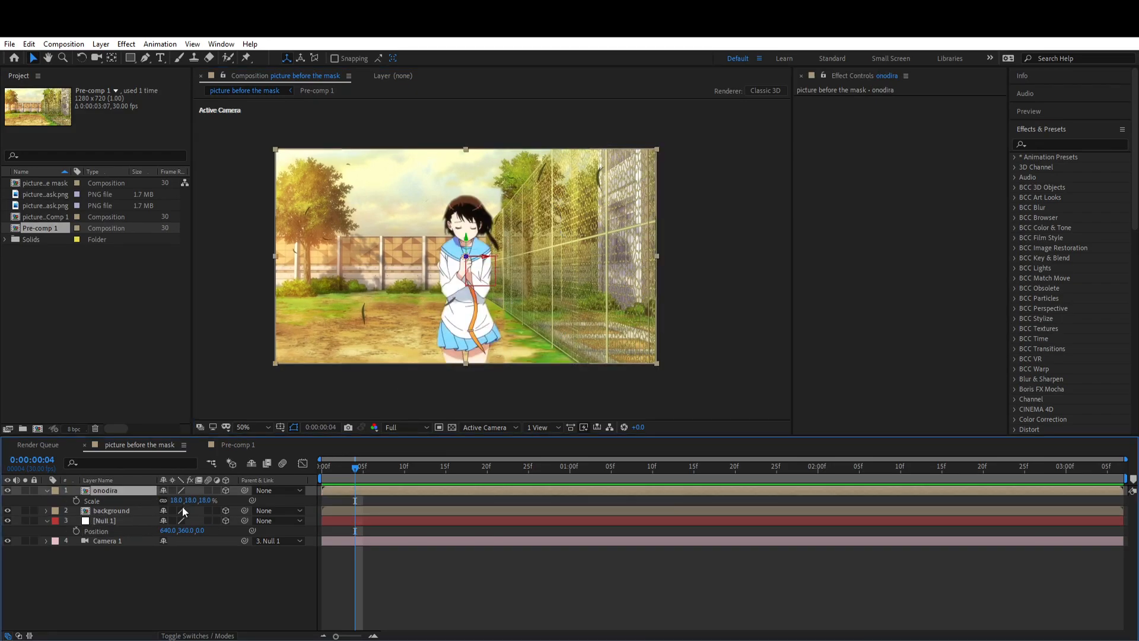
drag(178, 505, 198, 501)
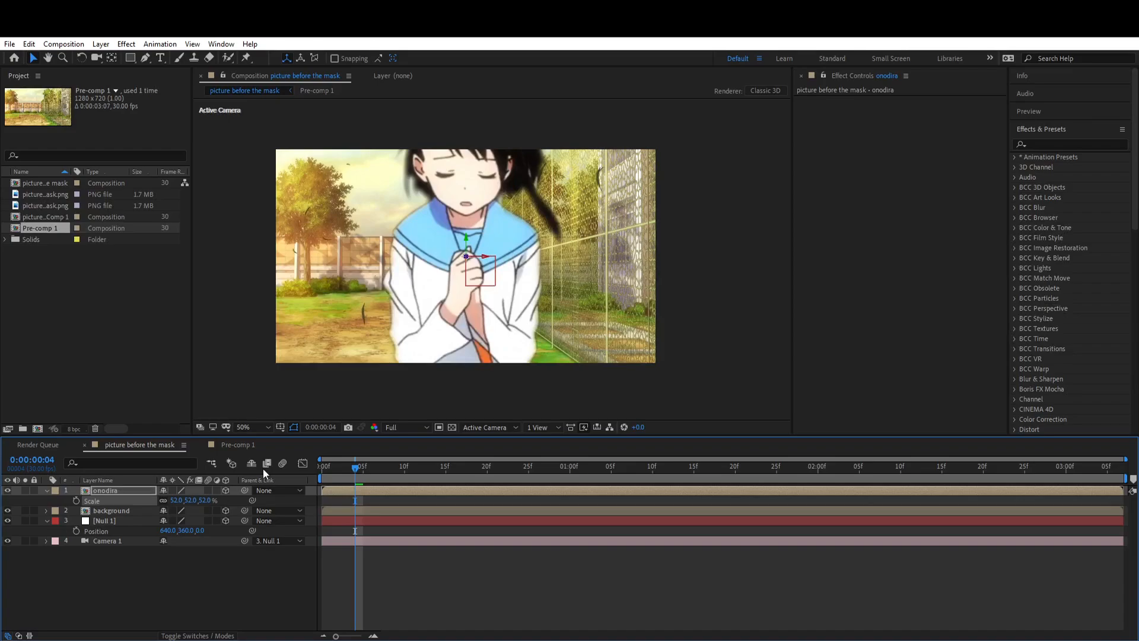
drag(469, 259, 378, 332)
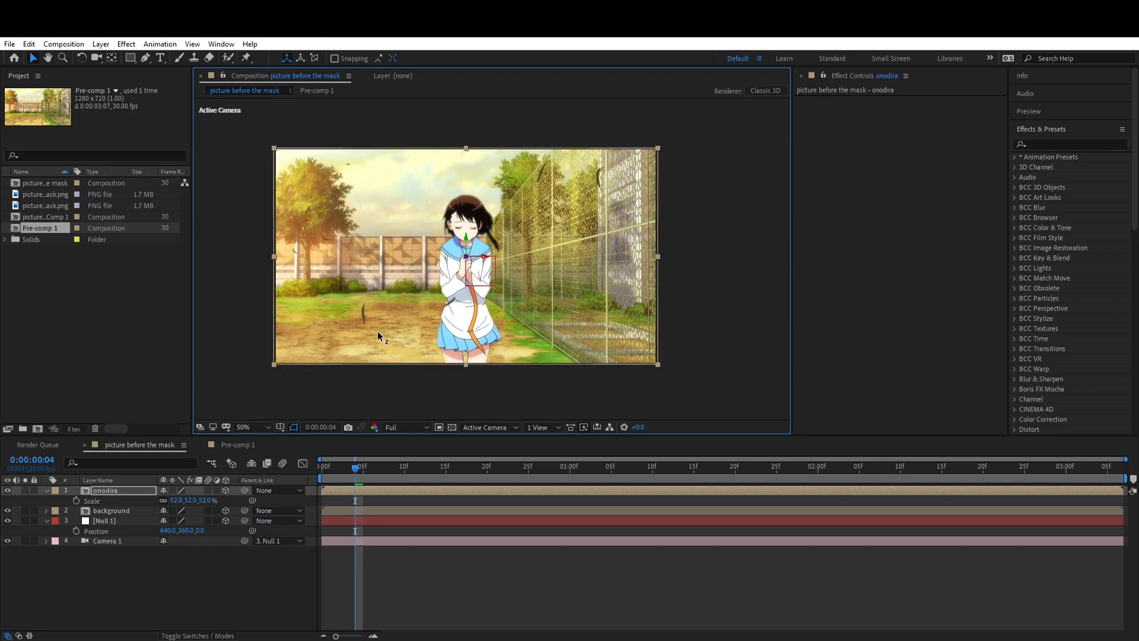
Step: Test the parallax by shifting the Position of Null 1 in X, Y and Z, and restore it to 640, 360, 0
drag(202, 534, 269, 531)
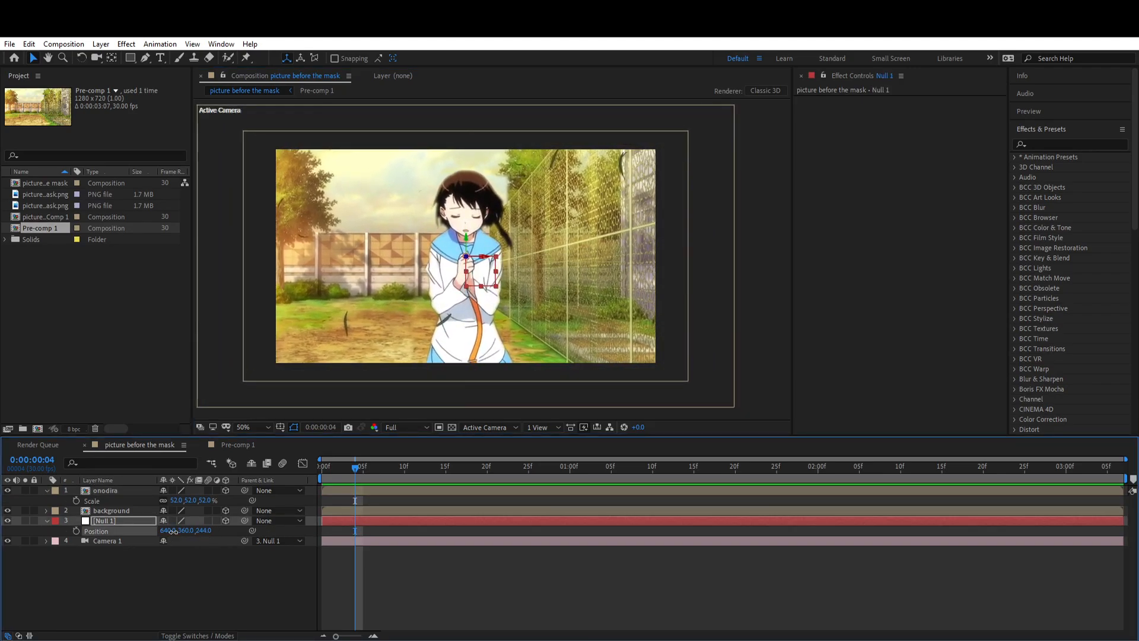
drag(172, 532, 195, 560)
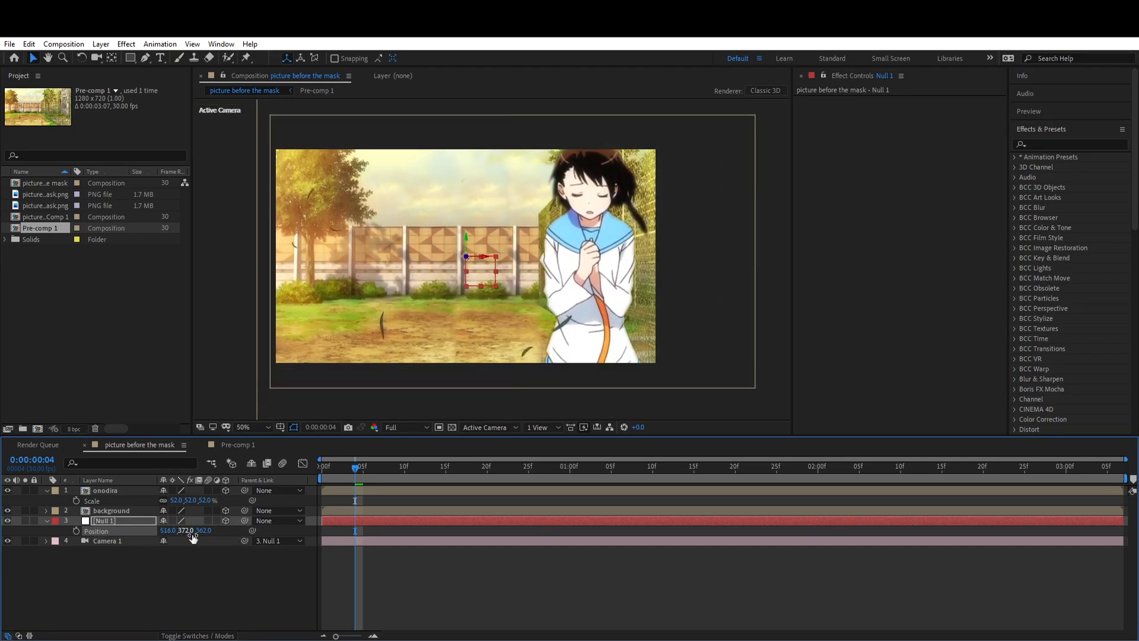
right_click(117, 531)
click(159, 471)
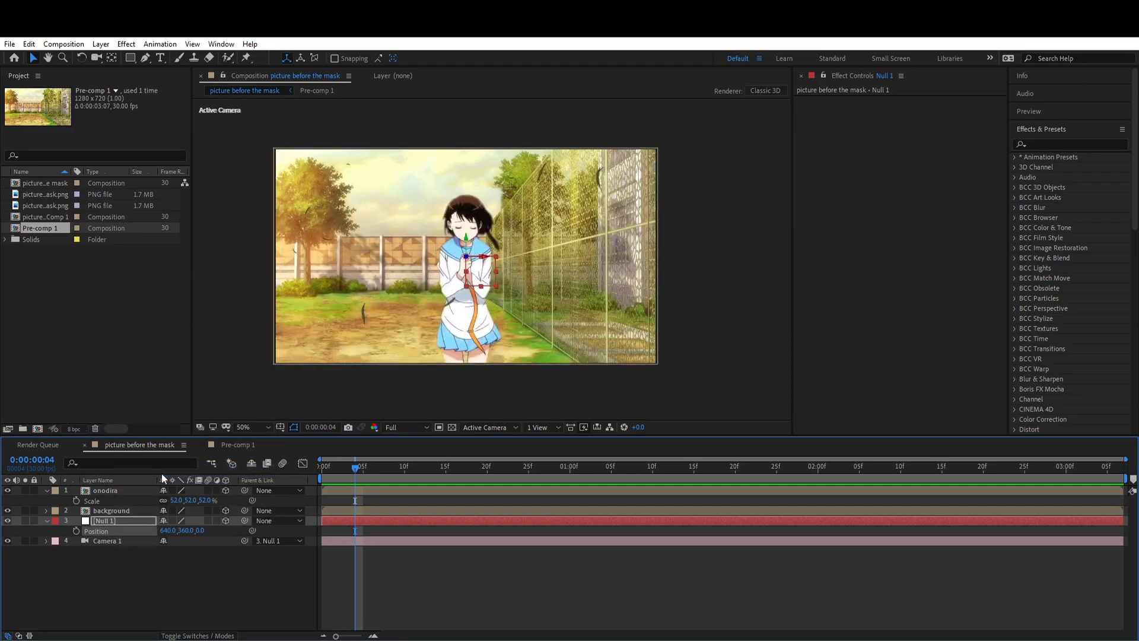
Step: Keyframe Null 1's Position at the first frame and at 508, 450, 516 near 0:00:03:06, and move the second keyframe to the layer's end
drag(354, 530, 321, 530)
drag(358, 469, 636, 469)
key(End)
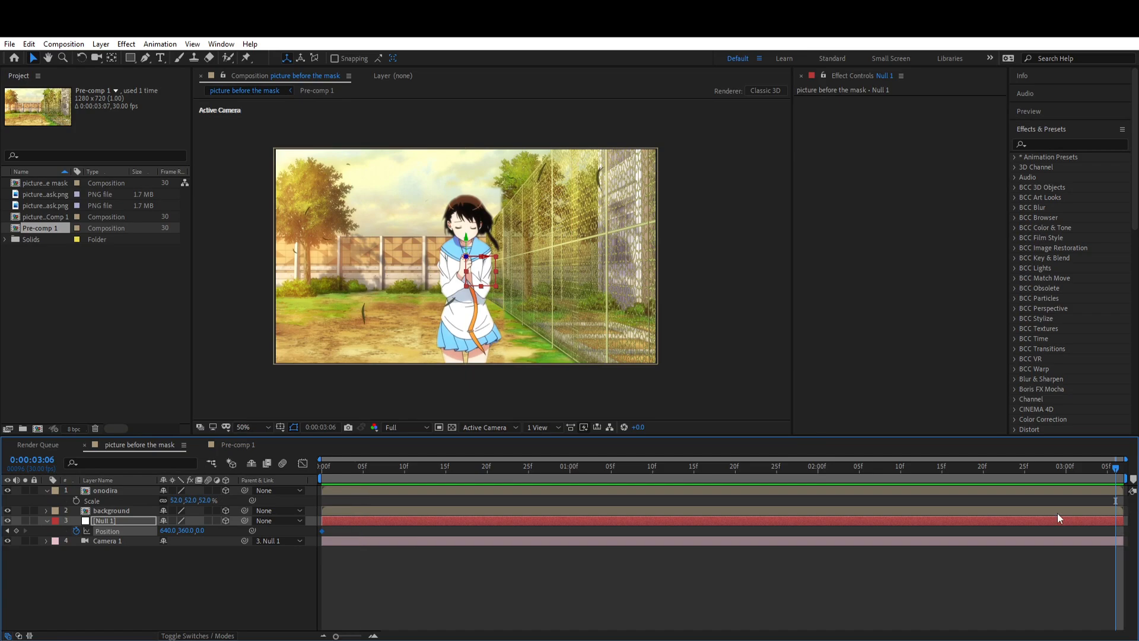
drag(199, 531, 471, 510)
drag(479, 271, 424, 298)
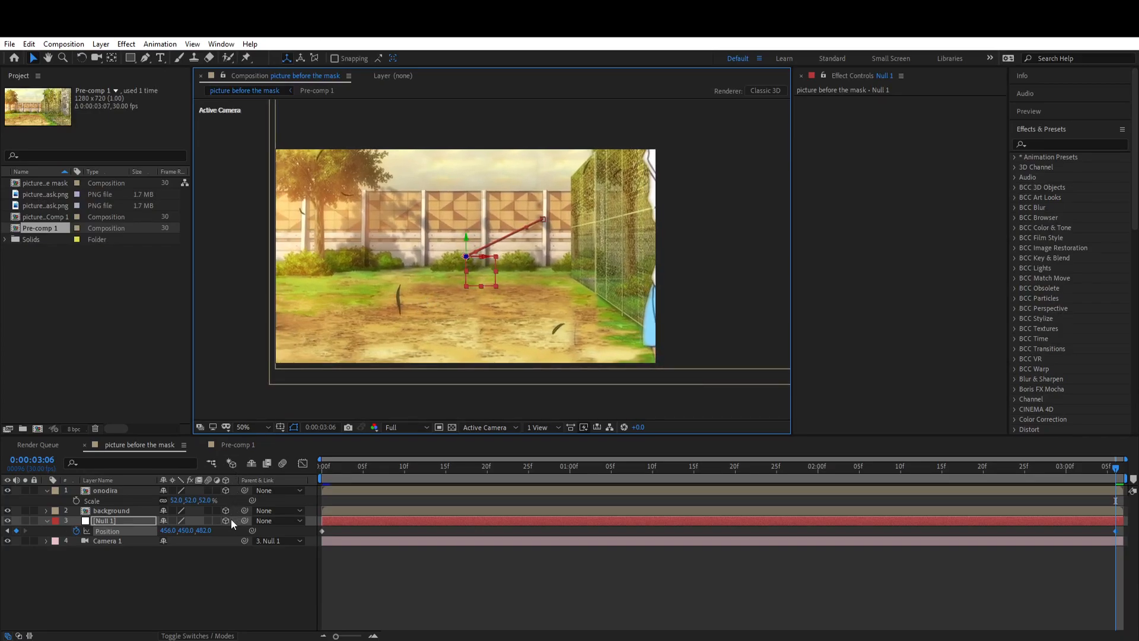
drag(169, 530, 230, 532)
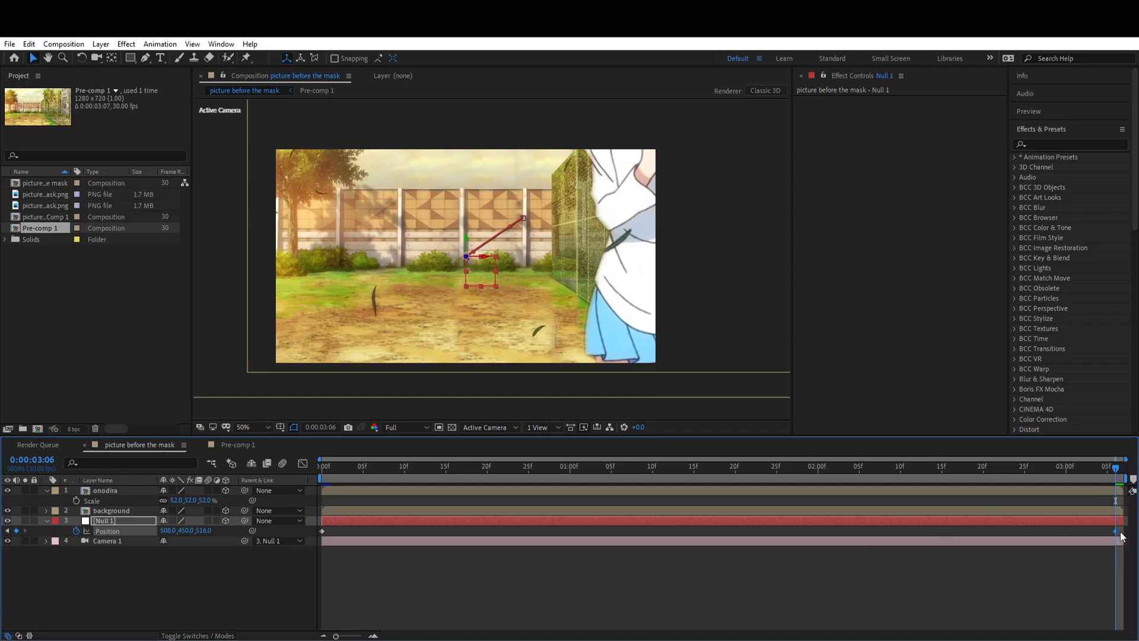
drag(1117, 532, 1123, 532)
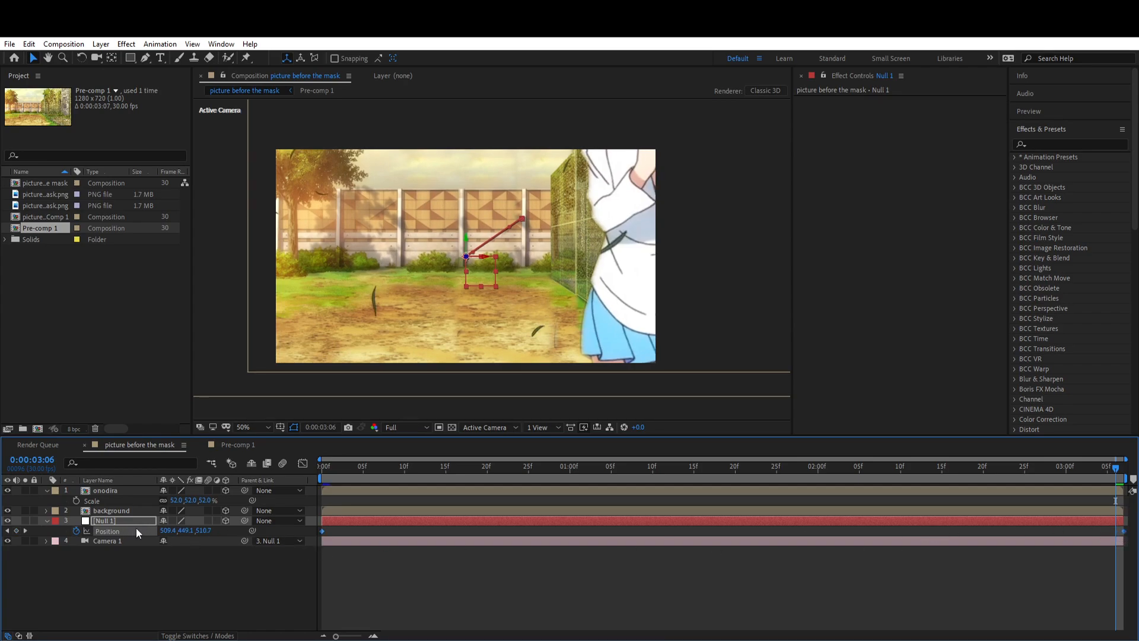
Step: Easy-ease Null 1's Position keyframes, reshape the speed graph to start fast and slow down gradually, and preview the animation
key(F9)
click(302, 463)
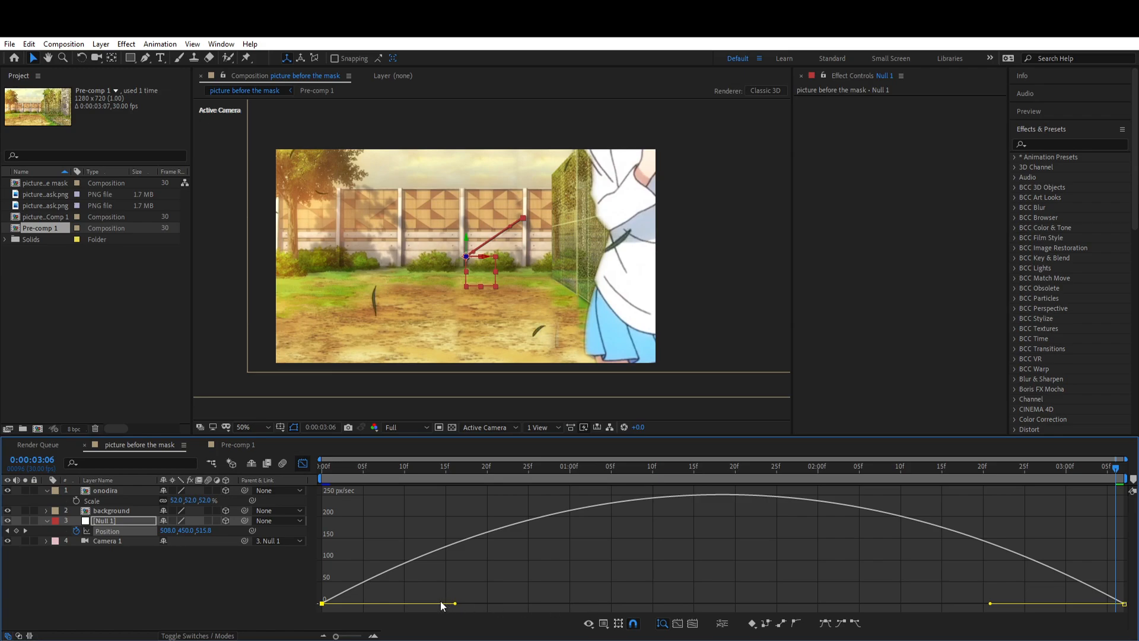
drag(455, 605, 294, 598)
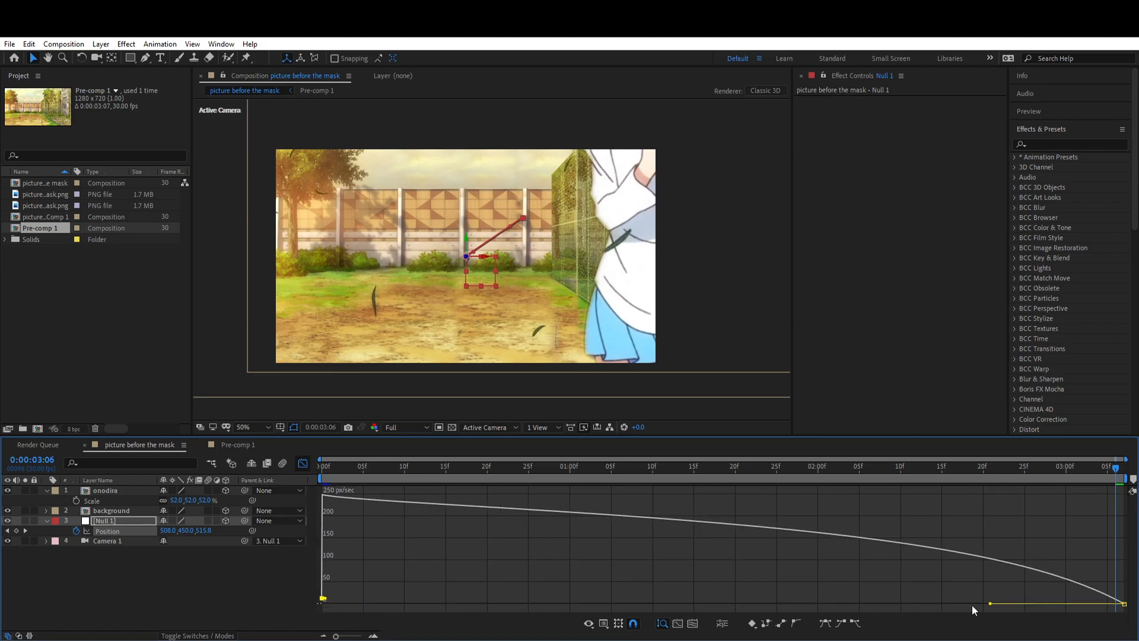
click(991, 604)
drag(988, 603, 942, 603)
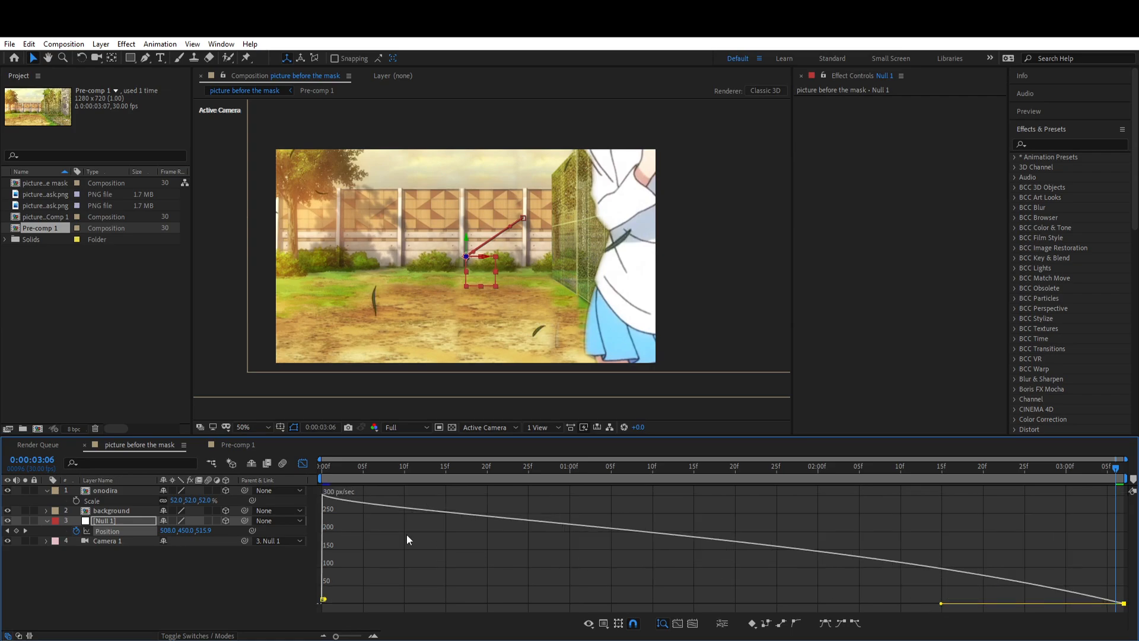
click(302, 463)
key(space)
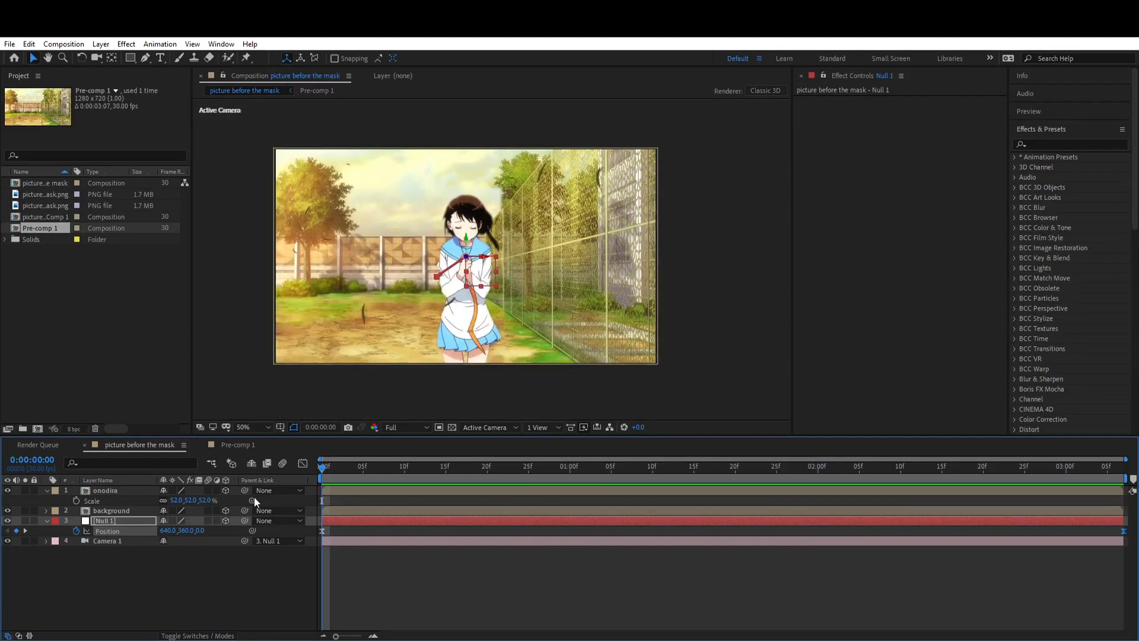
Step: Keyframe Null 1's Z Rotation at the first frame and at -5° at 0:00:03:06, setting the Y position there to 417
key(shift+r)
click(76, 571)
key(u)
drag(322, 468, 1116, 477)
click(202, 588)
drag(178, 551, 166, 541)
click(182, 584)
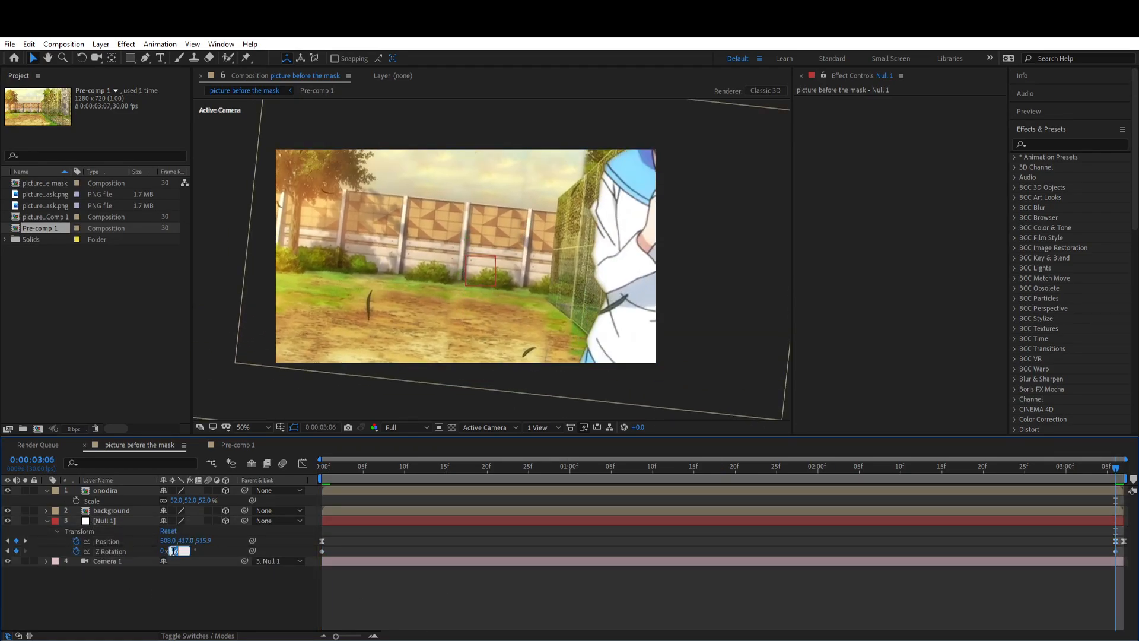
text(-5)
key(Return)
Step: Delete Null 1's last Position keyframe and move the 0:00:03:06 Position and Z Rotation keyframes to the layer's end
click(1105, 584)
click(1124, 541)
key(Delete)
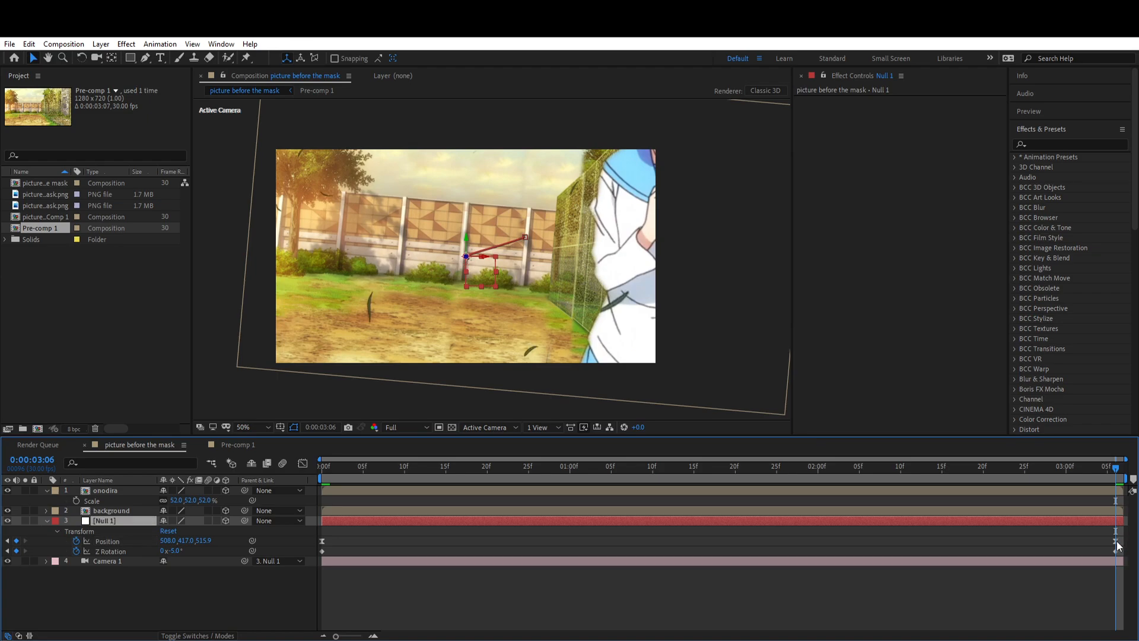
drag(1116, 541, 1123, 541)
drag(1116, 552, 1124, 552)
Step: Ease Null 1's Position and Z Rotation keyframes, pull the starting speed handle in for a faster start, and preview the camera move
shift+click(109, 551)
key(shift+F3)
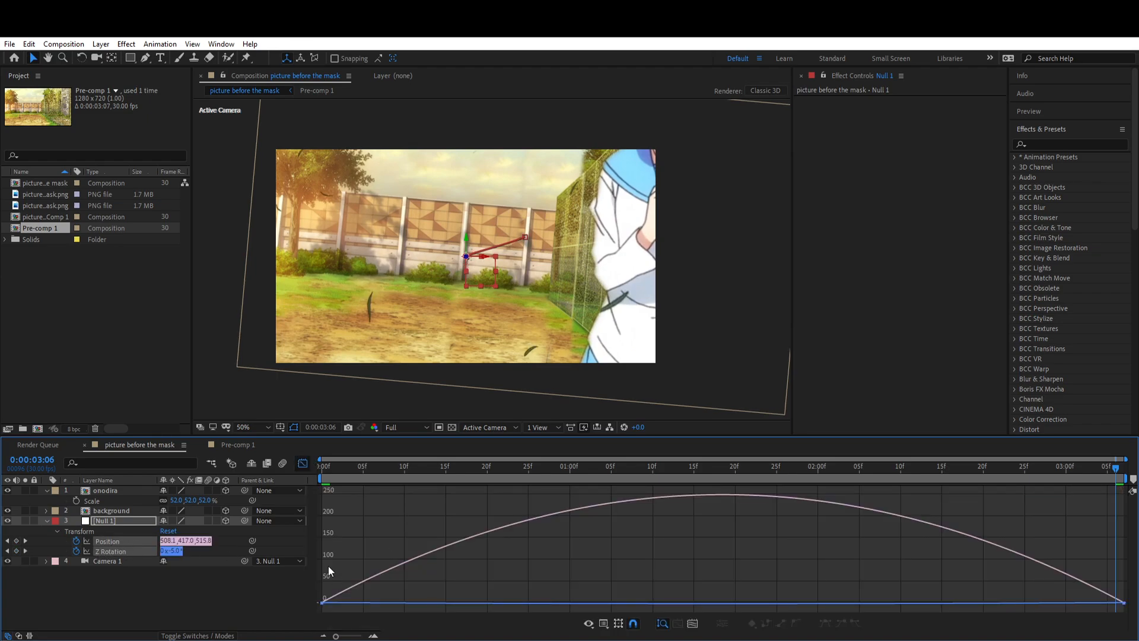
drag(456, 604, 339, 596)
click(324, 467)
key(shift+F3)
key(space)
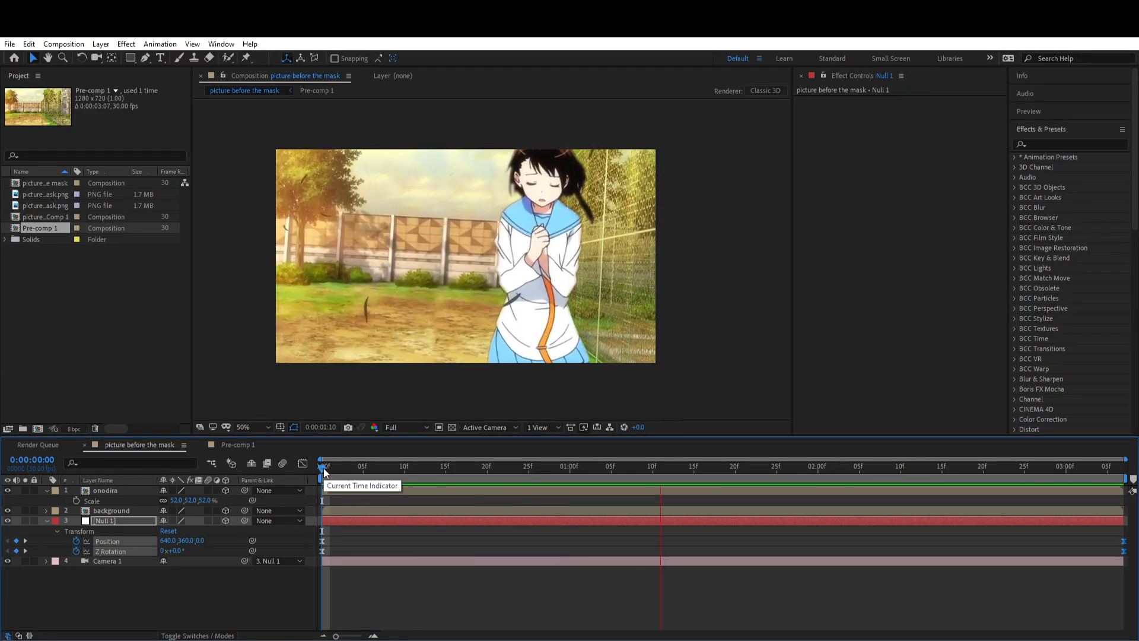
key(space)
Step: Add a text layer reading "TEXT" and place it first in the layer order
click(346, 522)
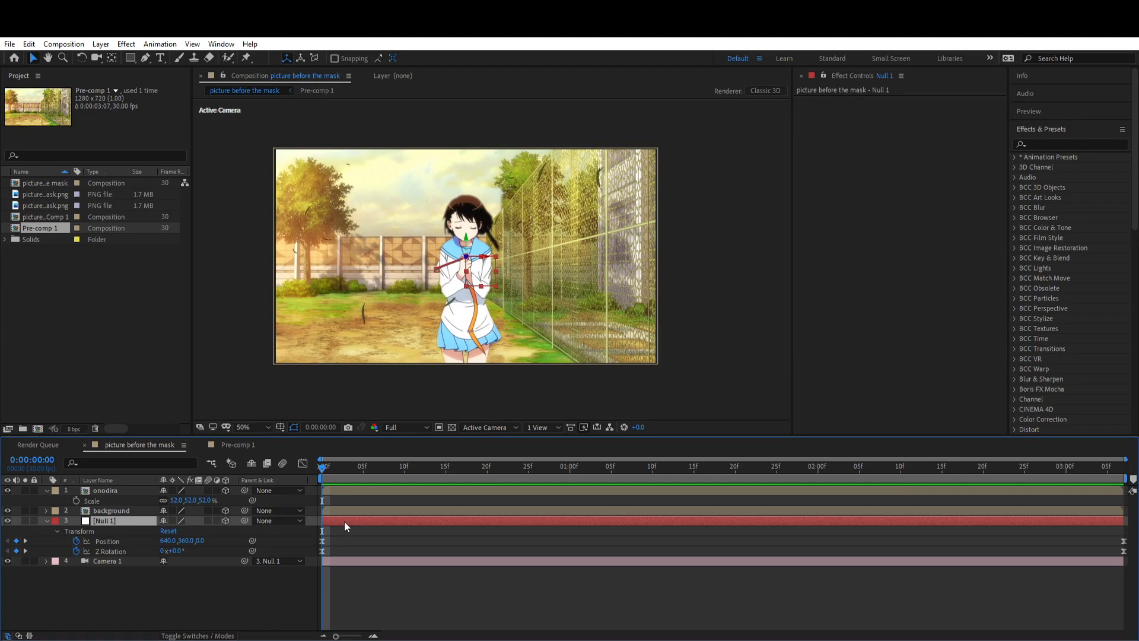
key(ctrl+alt+shift+t)
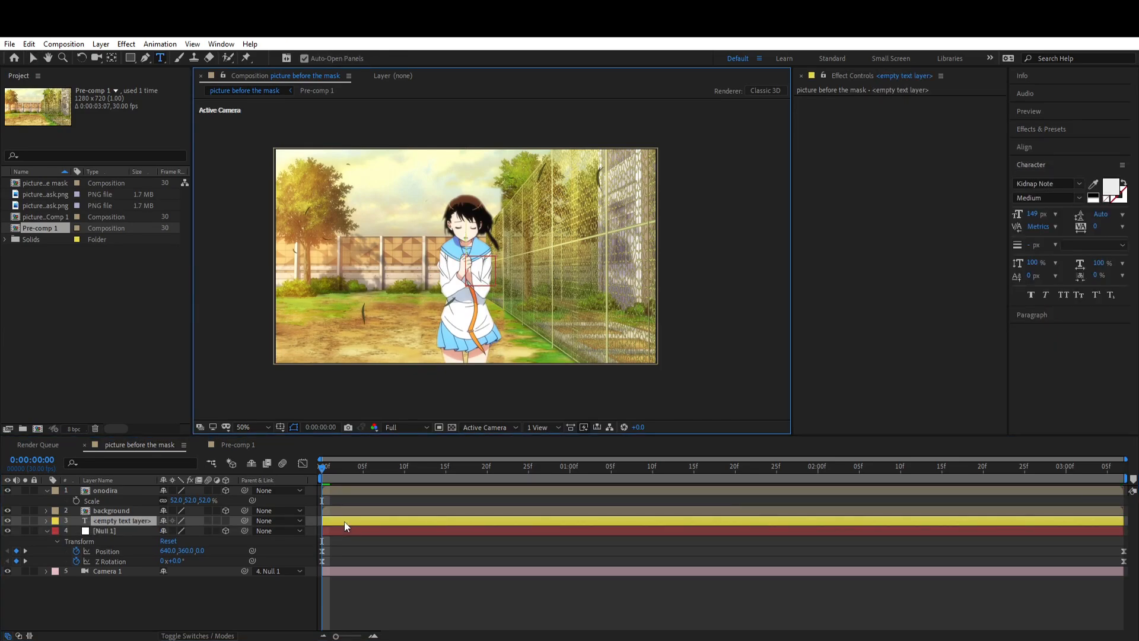
text(TEXT)
drag(99, 520, 116, 488)
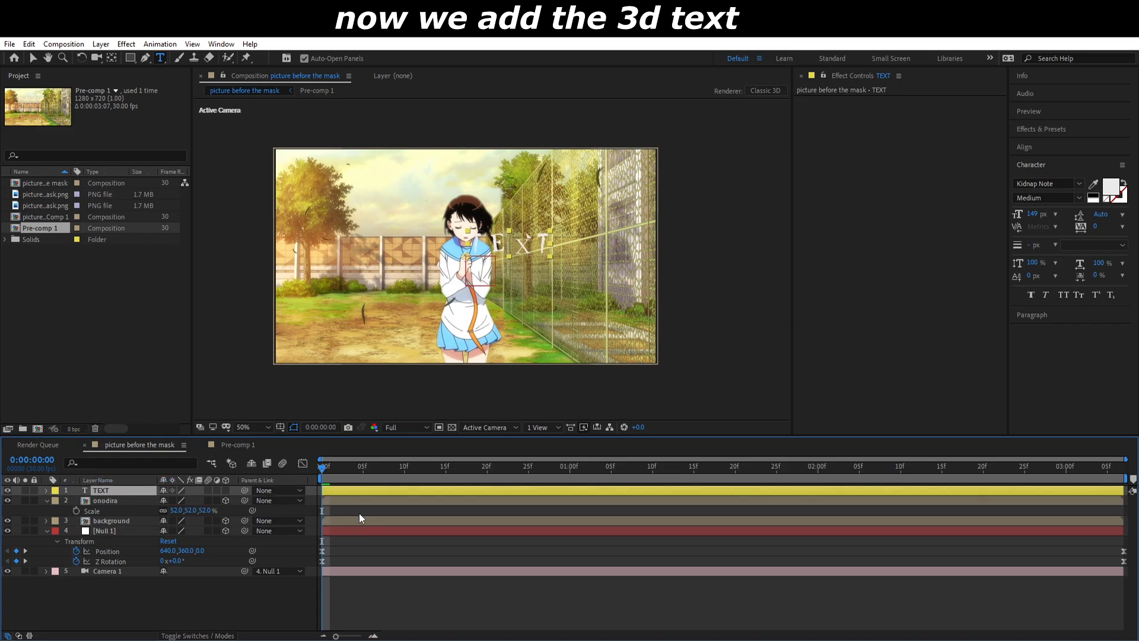
click(365, 493)
key(v)
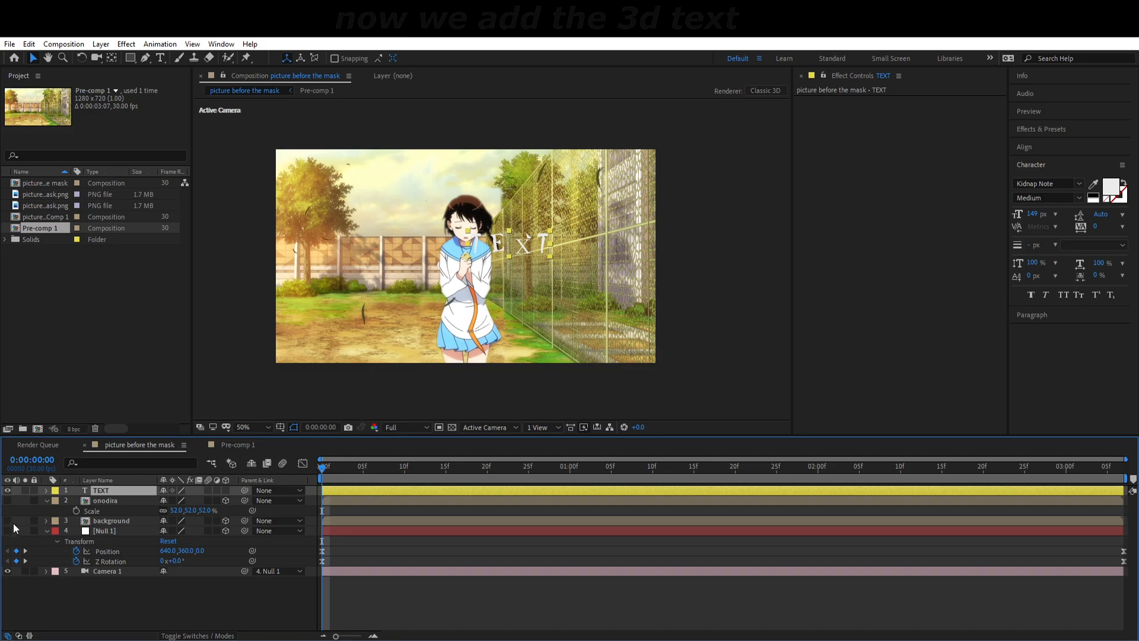
Step: With the onodira, background and Null 1 layers hidden, scale the TEXT layer to 211% and centre it in the frame
drag(7, 500, 7, 530)
key(s)
drag(178, 500, 244, 498)
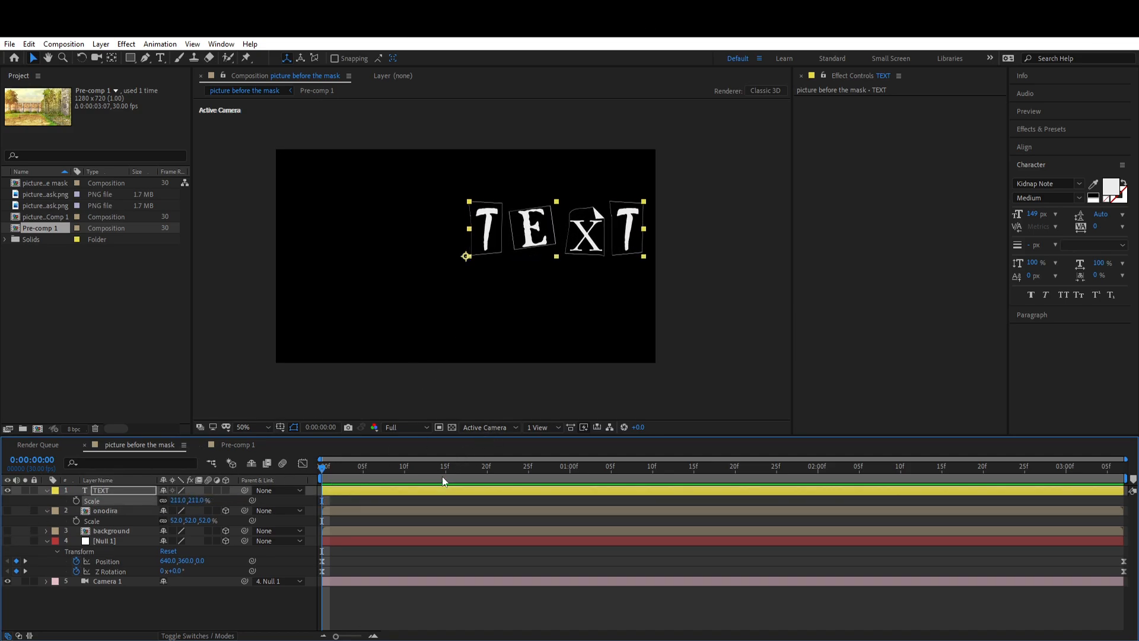
click(426, 500)
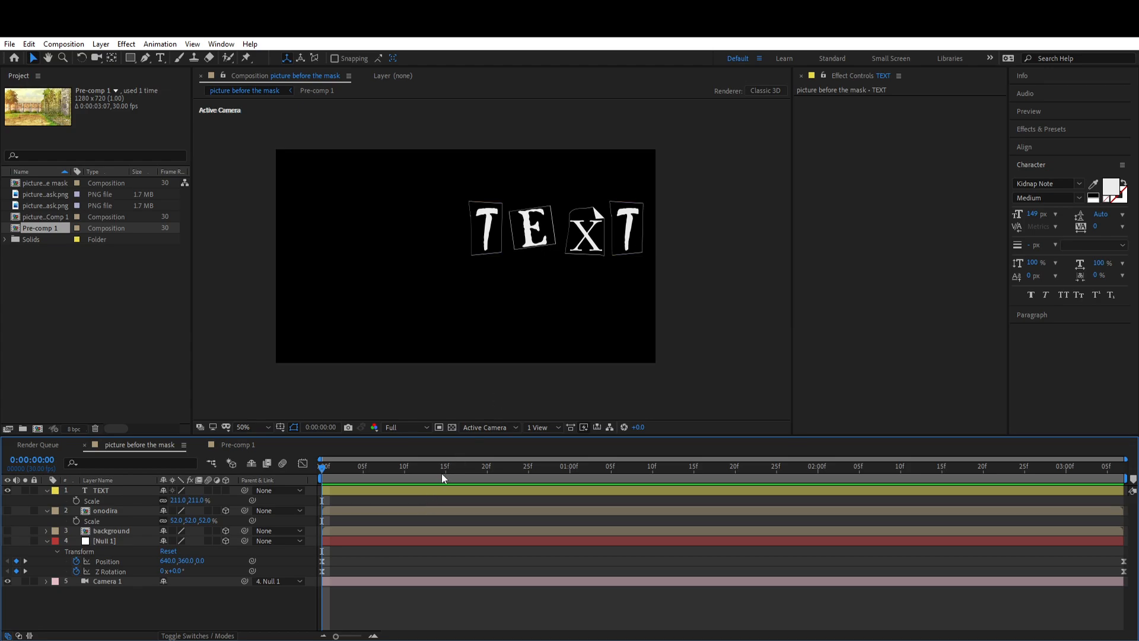
drag(450, 490, 480, 441)
drag(574, 240, 491, 270)
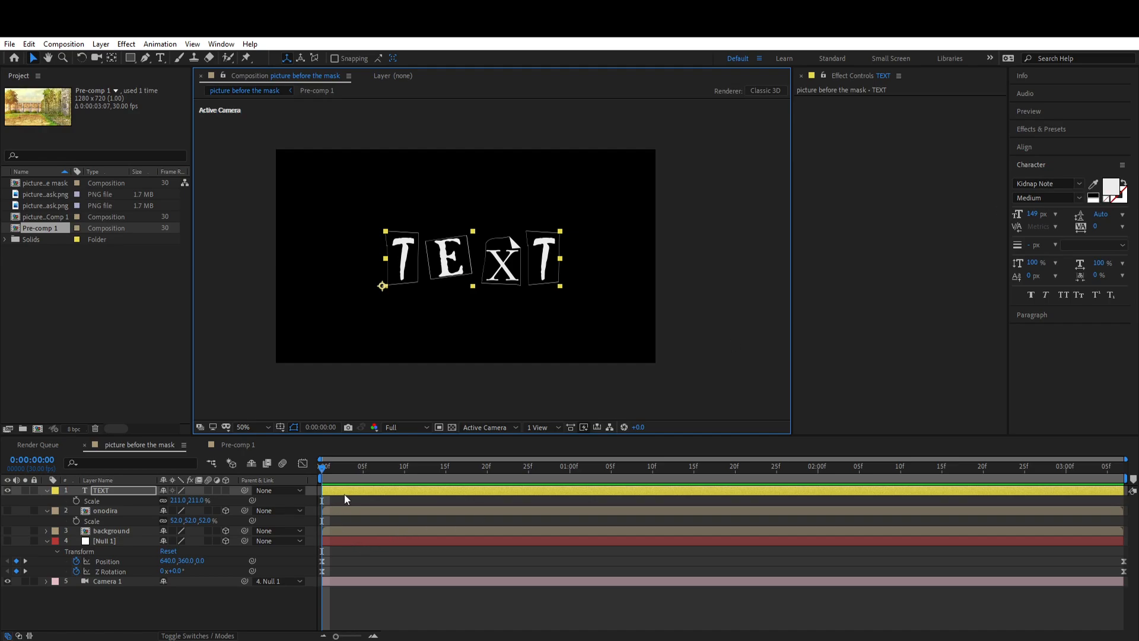
Step: Create a black 1280 x 720 solid named "text 3d"
key(ctrl+y)
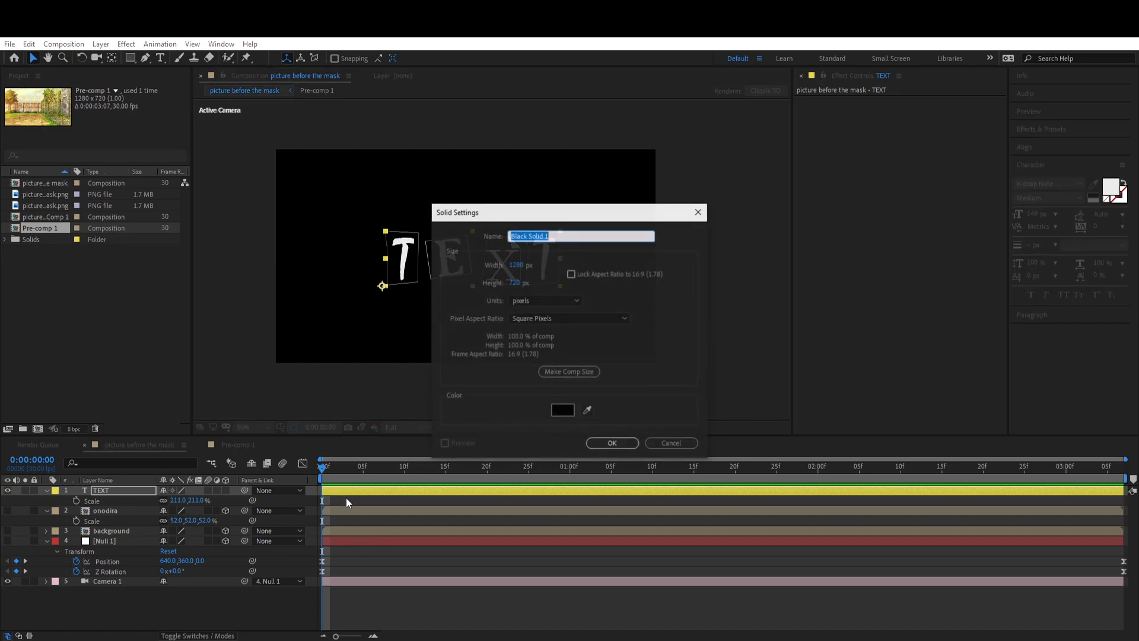
text(text 3d)
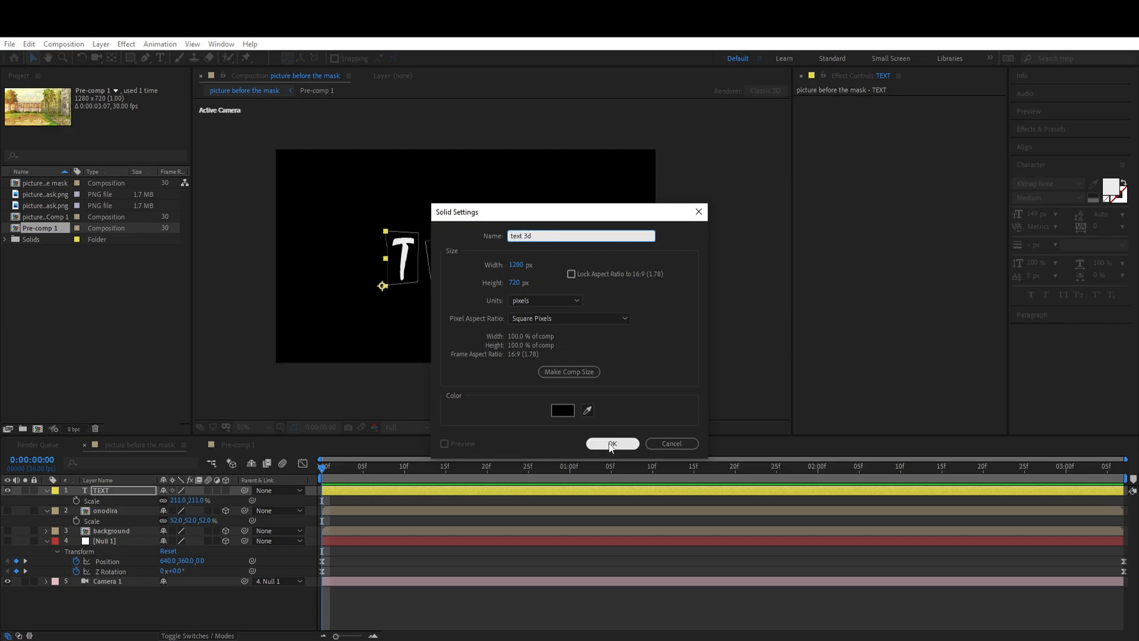
click(612, 444)
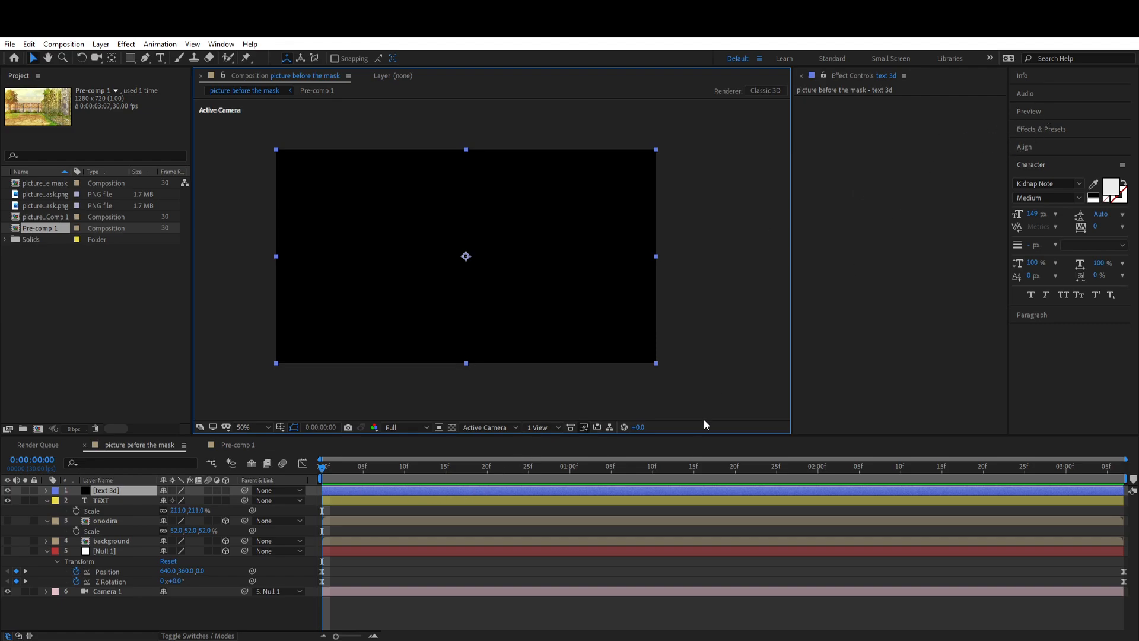
Step: Find the Video Copilot Element effect and apply it to the text 3d solid
click(1075, 127)
click(1059, 145)
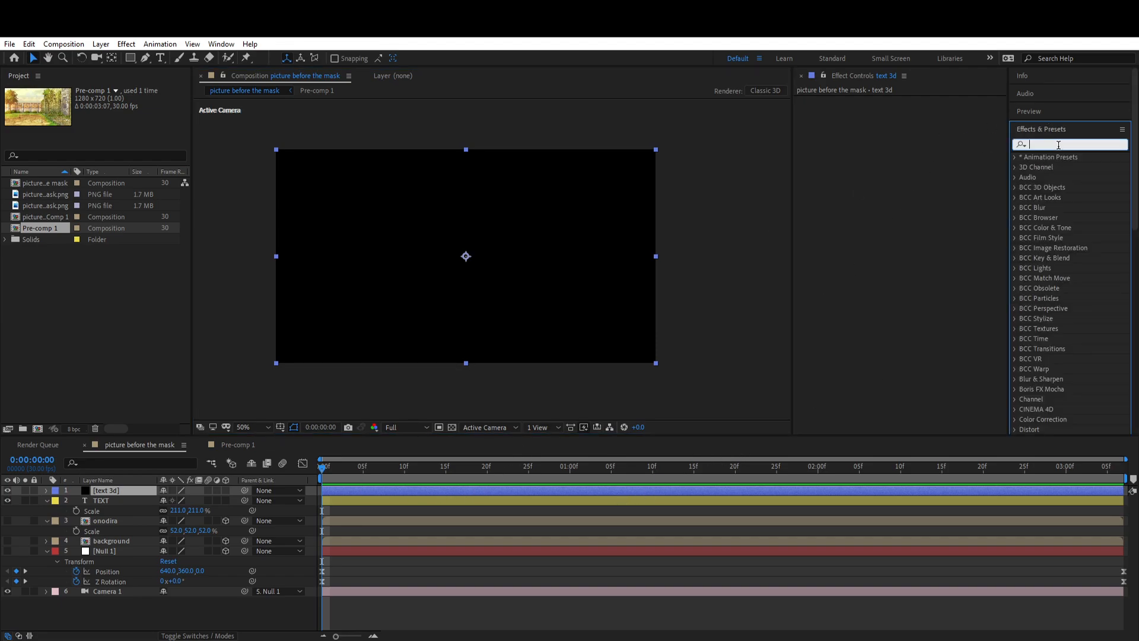
text(elem)
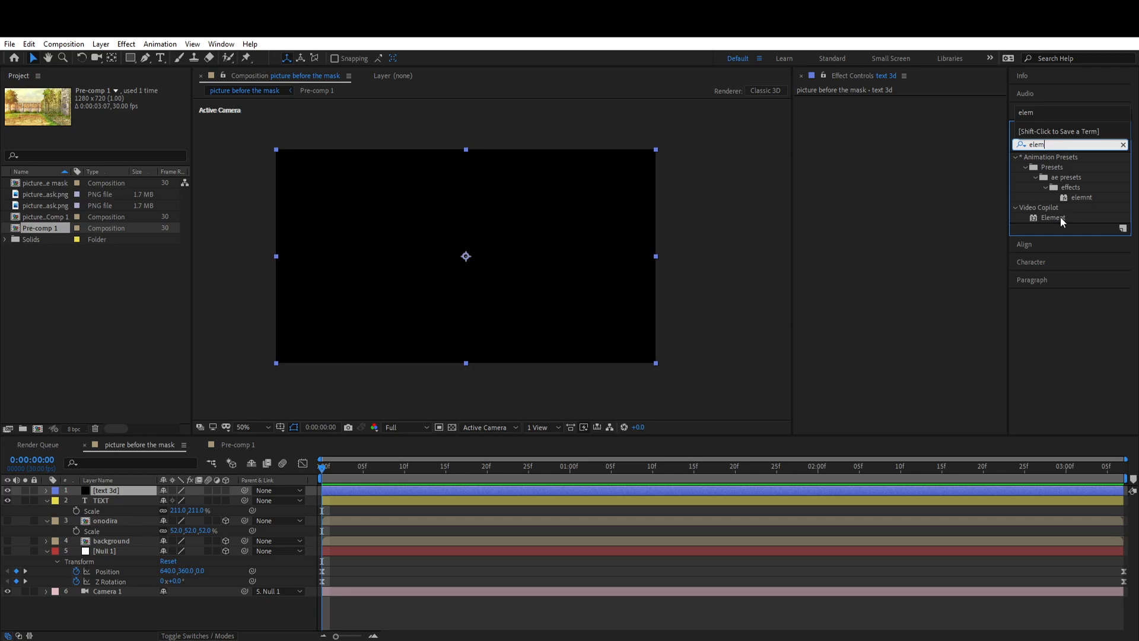
click(1060, 218)
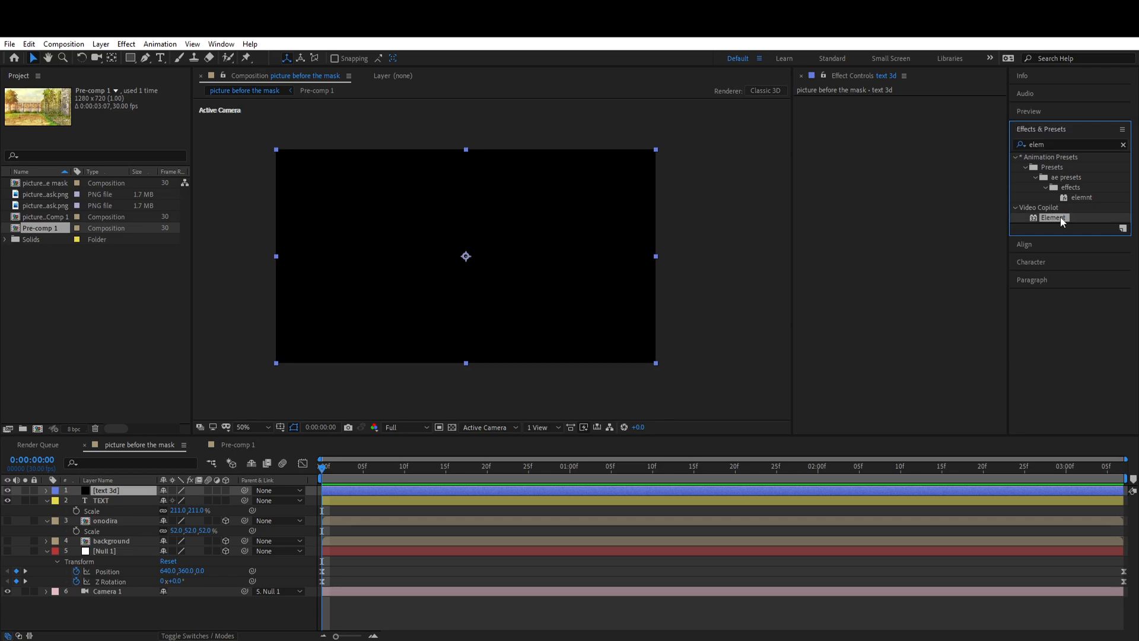
double_click(1060, 217)
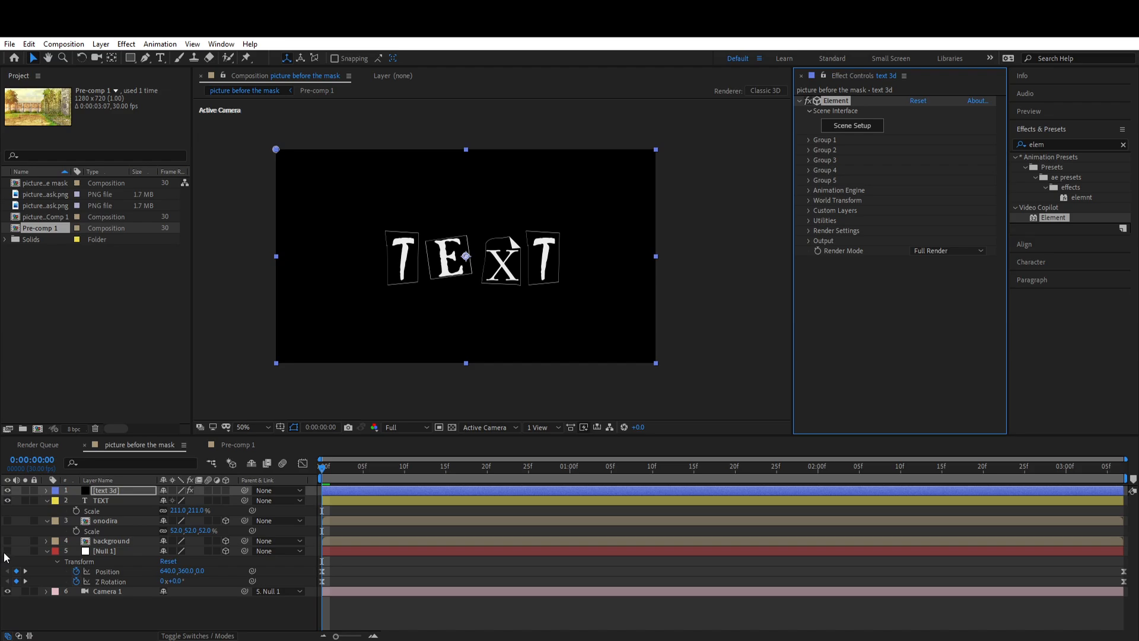
Step: Move the TEXT layer below the camera, hidden while the other layers are shown, and assign it to Path Layer 1 of the Element effect
drag(72, 503, 100, 596)
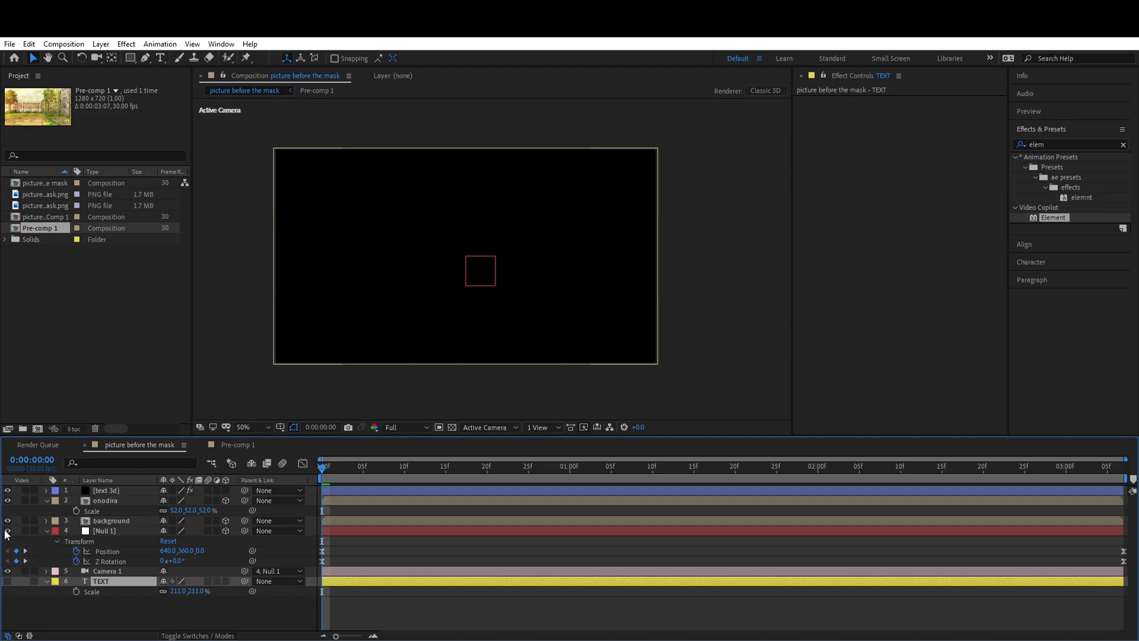
click(115, 490)
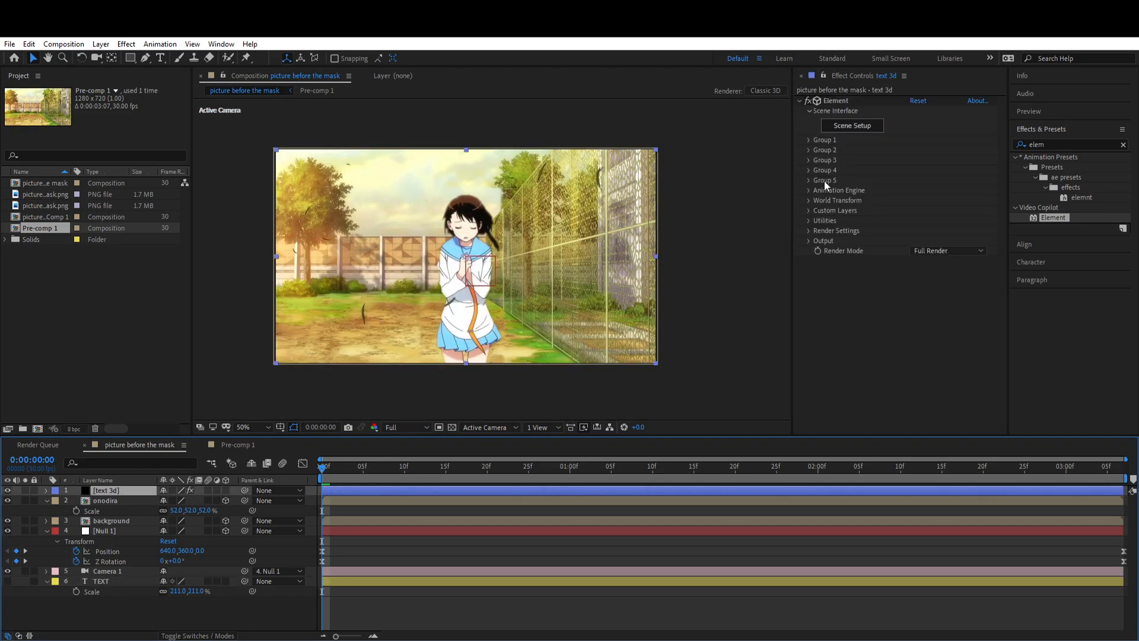
click(809, 211)
click(821, 221)
click(931, 231)
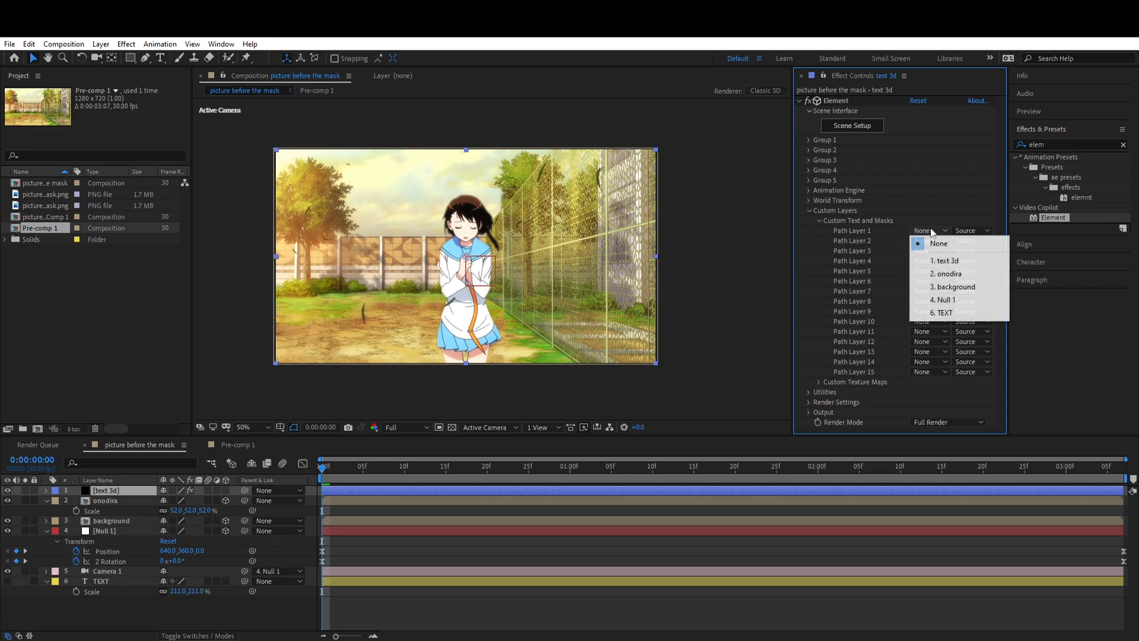
click(946, 313)
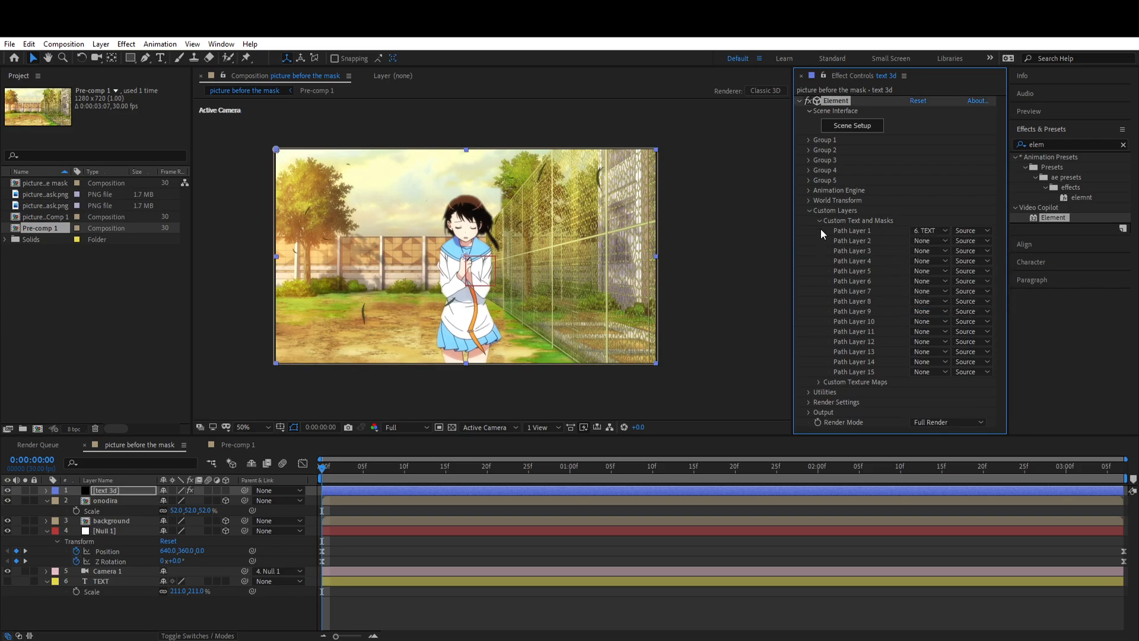
Step: In the Element scene setup, extrude the text from Custom Path 1 as a 3D model and view it up close
click(820, 220)
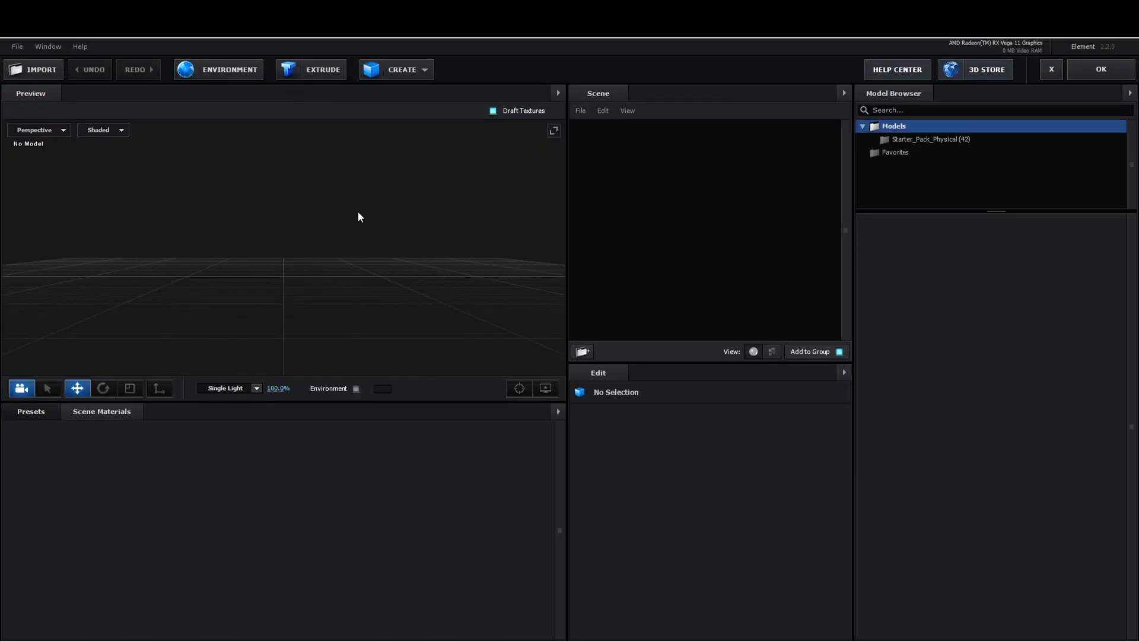
drag(358, 217, 325, 277)
click(316, 72)
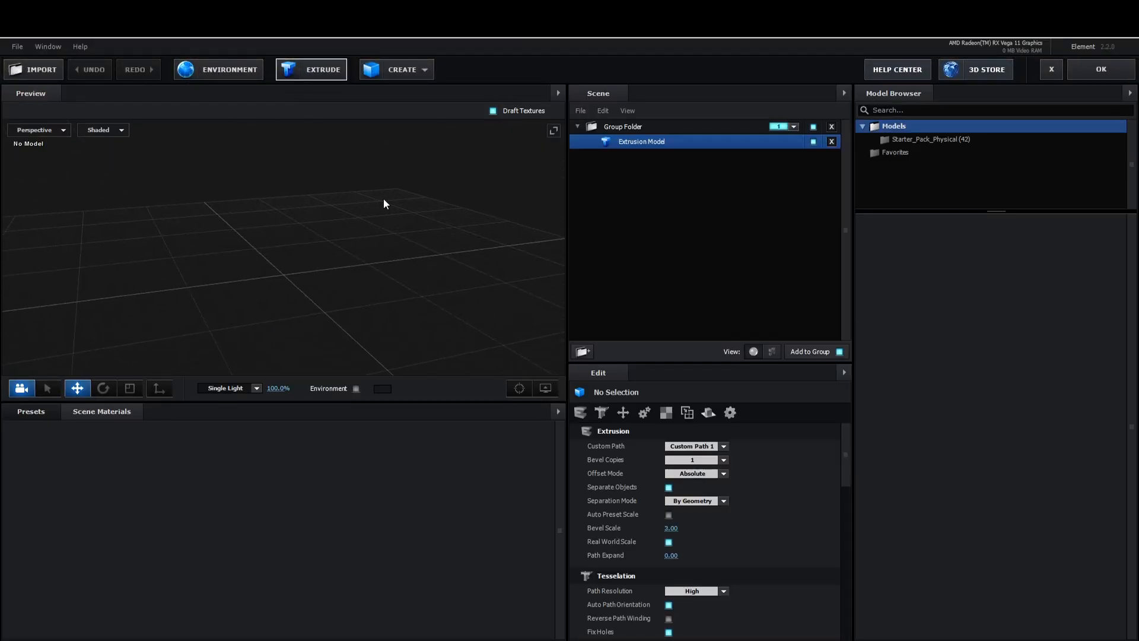
drag(411, 291, 377, 296)
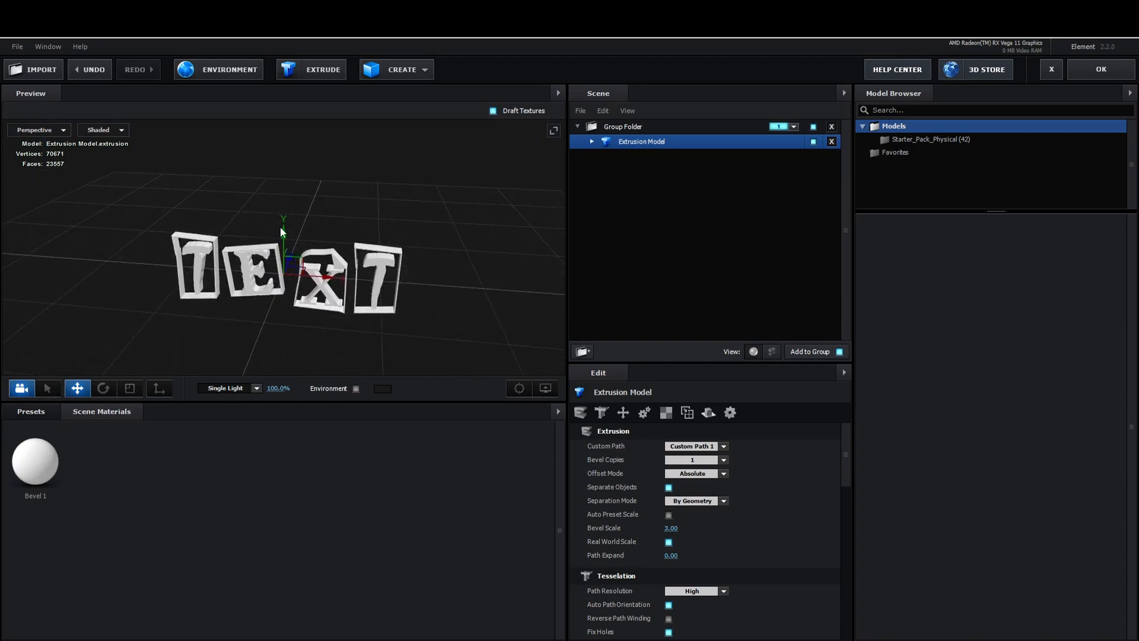
drag(282, 228, 295, 191)
drag(333, 282, 248, 324)
Step: Apply the Pro_Black physical bevel preset to the extruded text model
click(34, 413)
click(38, 428)
click(57, 440)
scroll(380, 516, down, 5)
double_click(304, 492)
scroll(305, 329, up, 4)
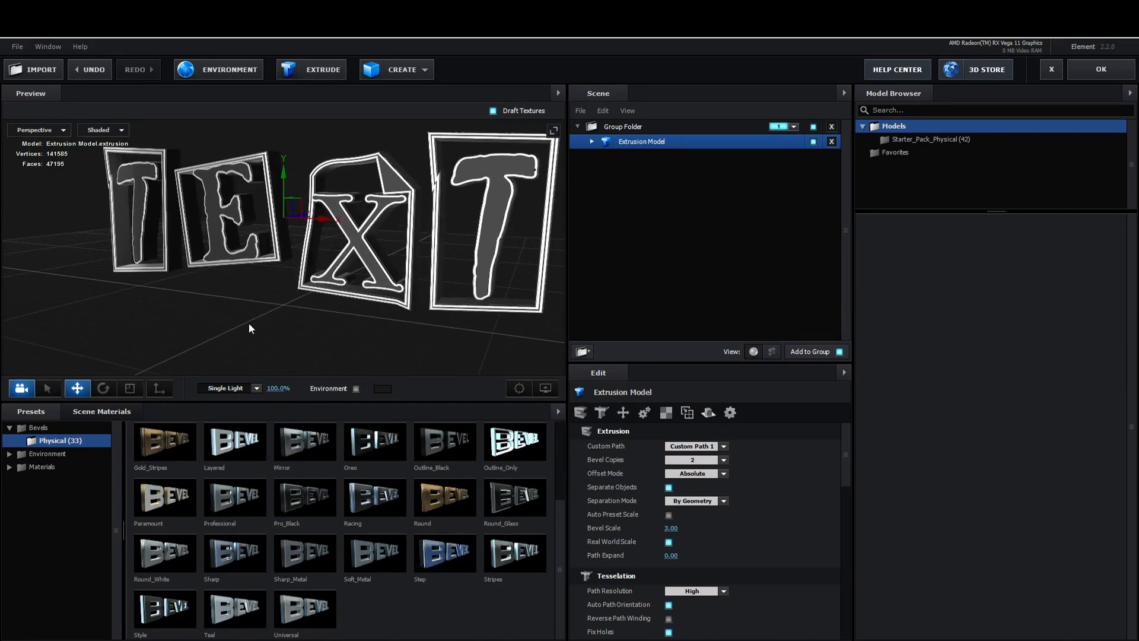
Step: Give the extrusion model's Chrome material a saturated blue colour
click(593, 142)
click(647, 171)
scroll(691, 540, down, 6)
click(675, 571)
drag(702, 521, 711, 515)
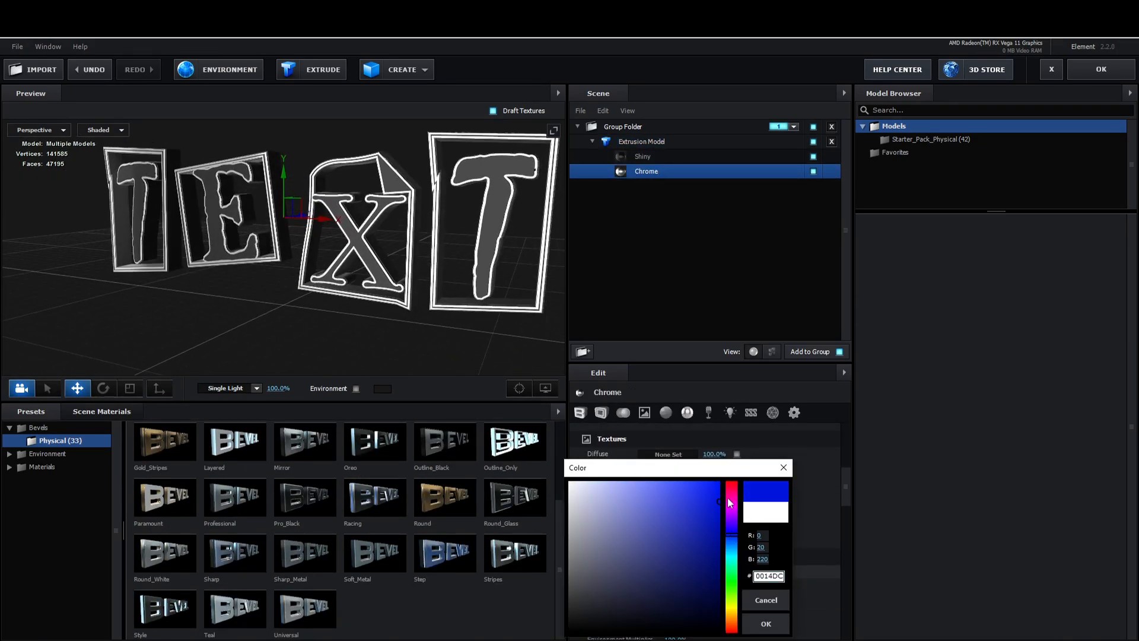
key(Return)
scroll(732, 521, up, 6)
scroll(732, 522, down, 8)
scroll(734, 524, up, 4)
scroll(741, 542, up, 4)
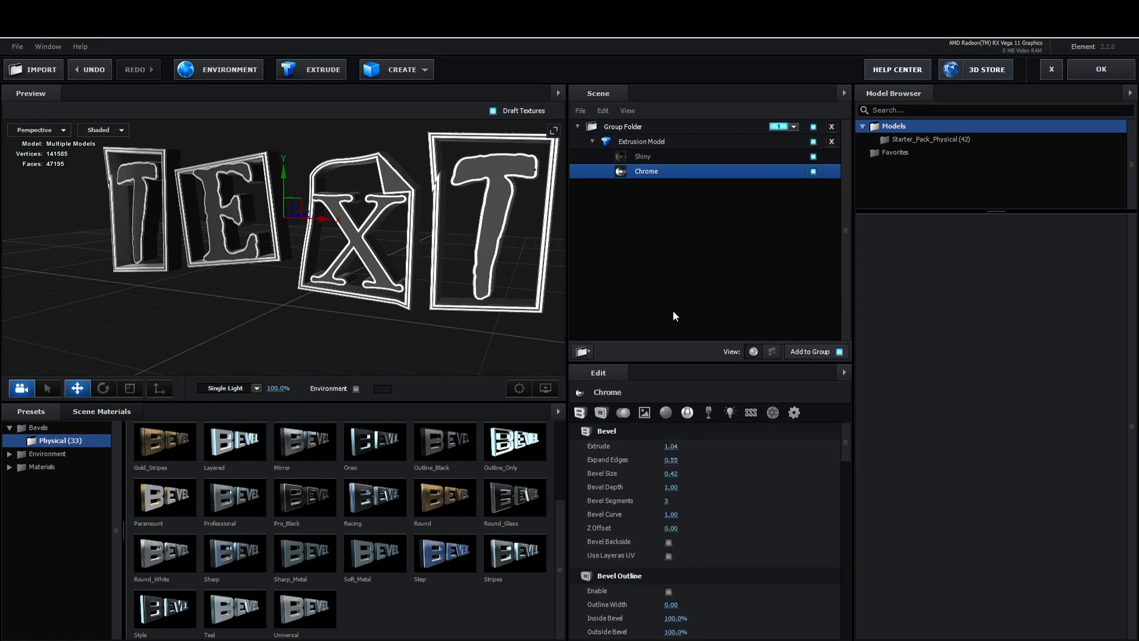
Step: Replace the extrusion model's Shiny material with the Black_Outline preset from the physical materials
click(46, 454)
click(45, 455)
click(39, 428)
click(42, 441)
click(45, 467)
click(52, 469)
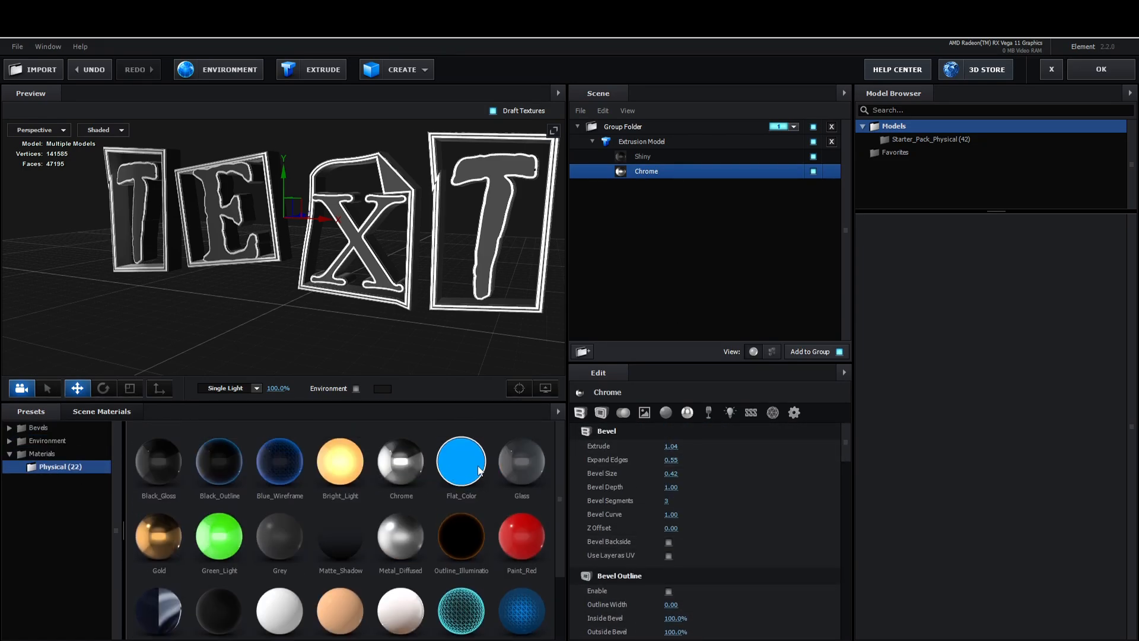
Step: Set the scene's environment texture to the Basic_2K_02 preset
click(52, 441)
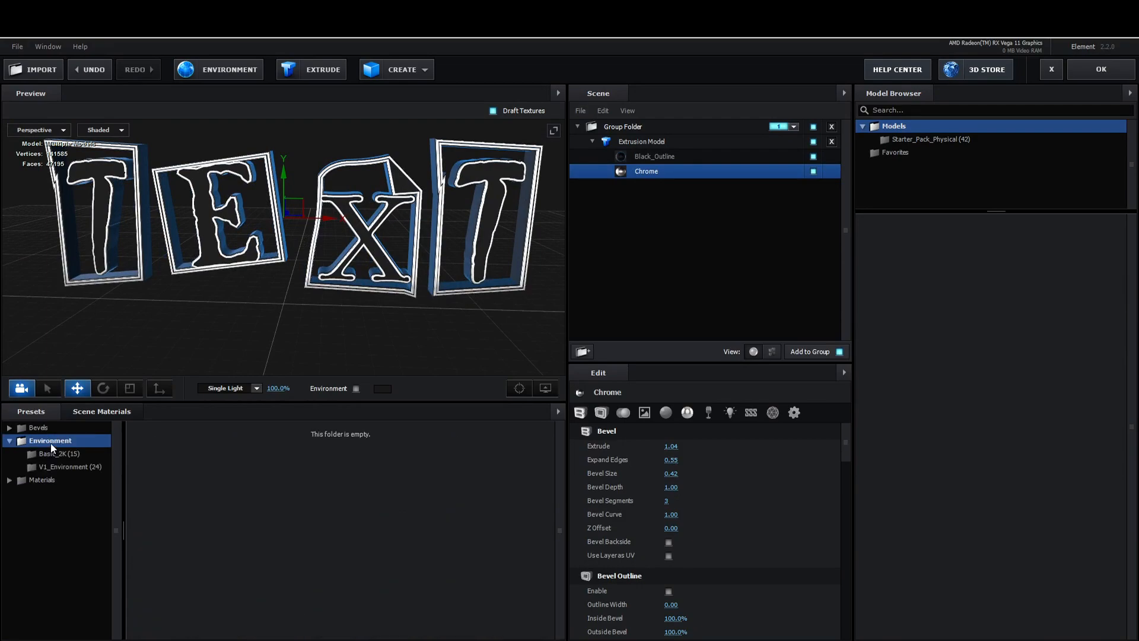
click(63, 454)
drag(280, 324, 297, 326)
click(230, 70)
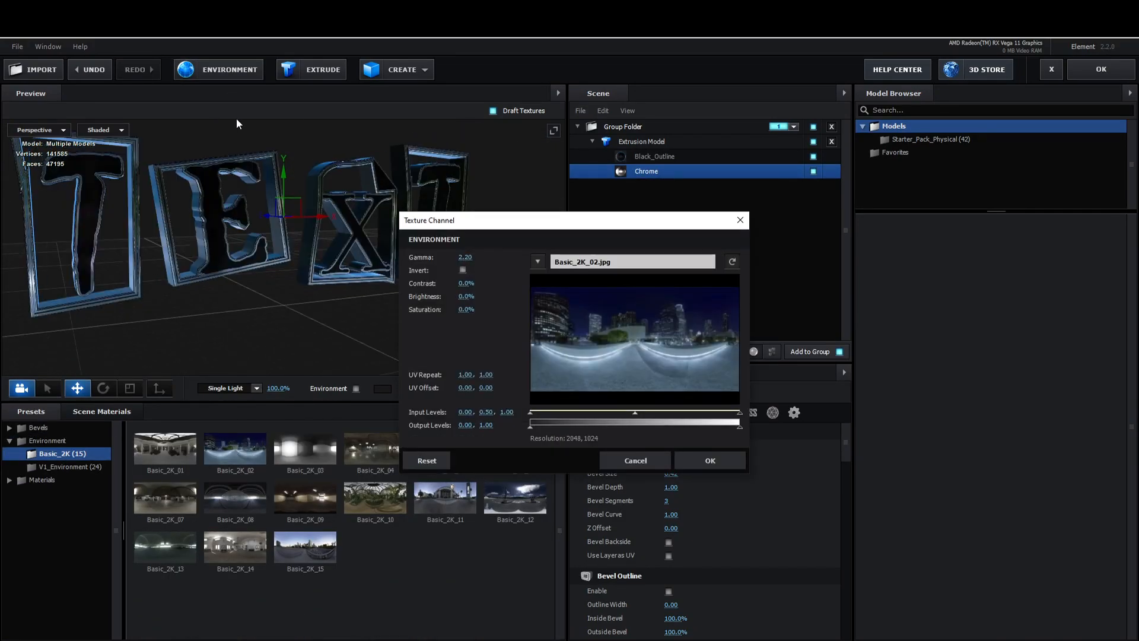
click(710, 461)
Step: Switch the preview lighting to Aqua, raise its intensity and inspect the lit text from another angle
click(256, 388)
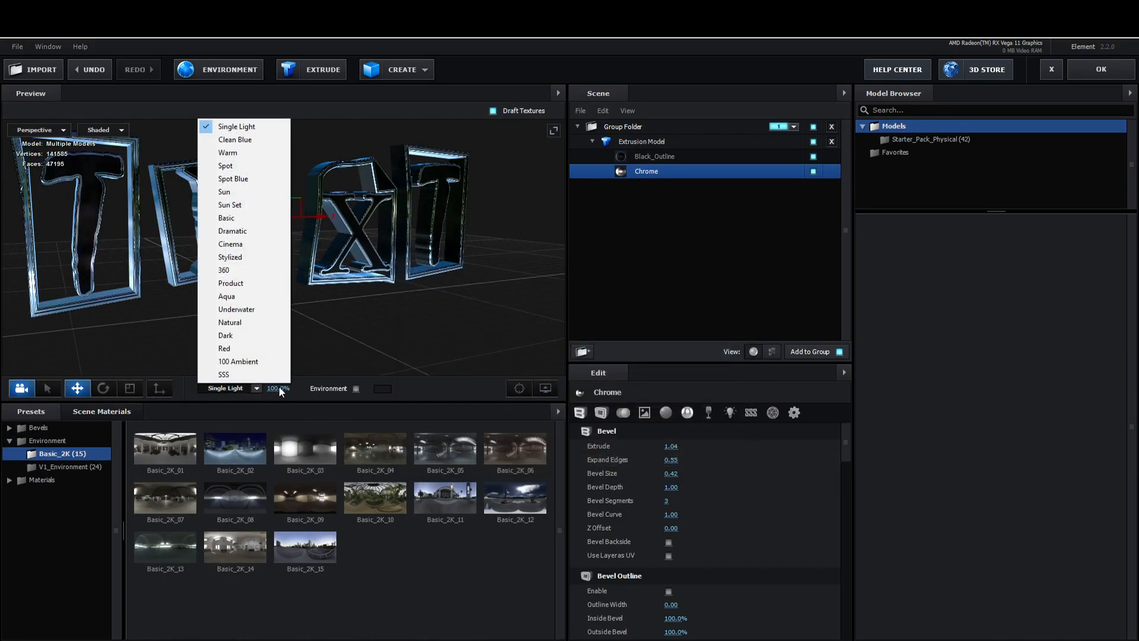
click(227, 296)
drag(278, 389, 692, 390)
drag(380, 318, 314, 304)
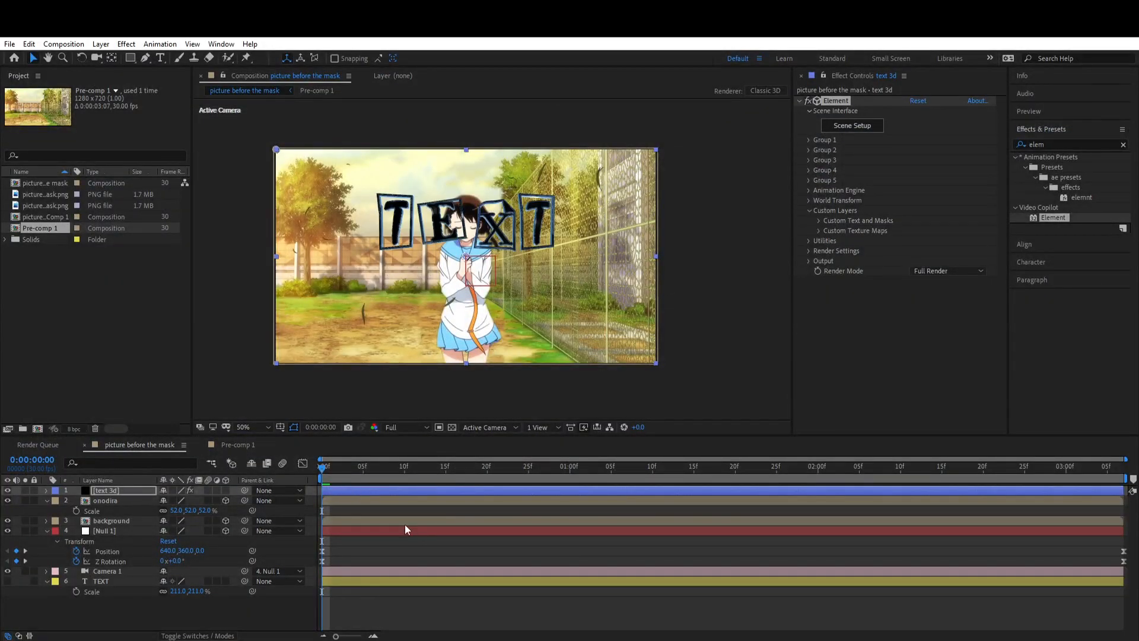
Step: At 0:00:03:06, set Element Group 1's Position XY on the text 3d layer to Null 1's position, 508.0, 417.0
drag(383, 468, 1123, 505)
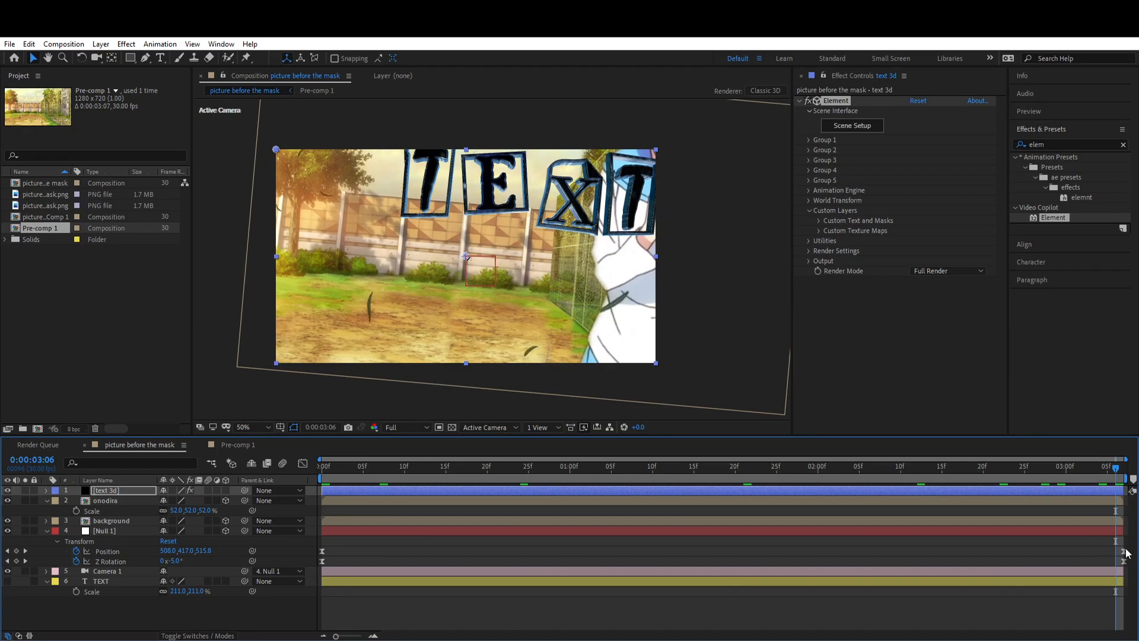
click(1125, 551)
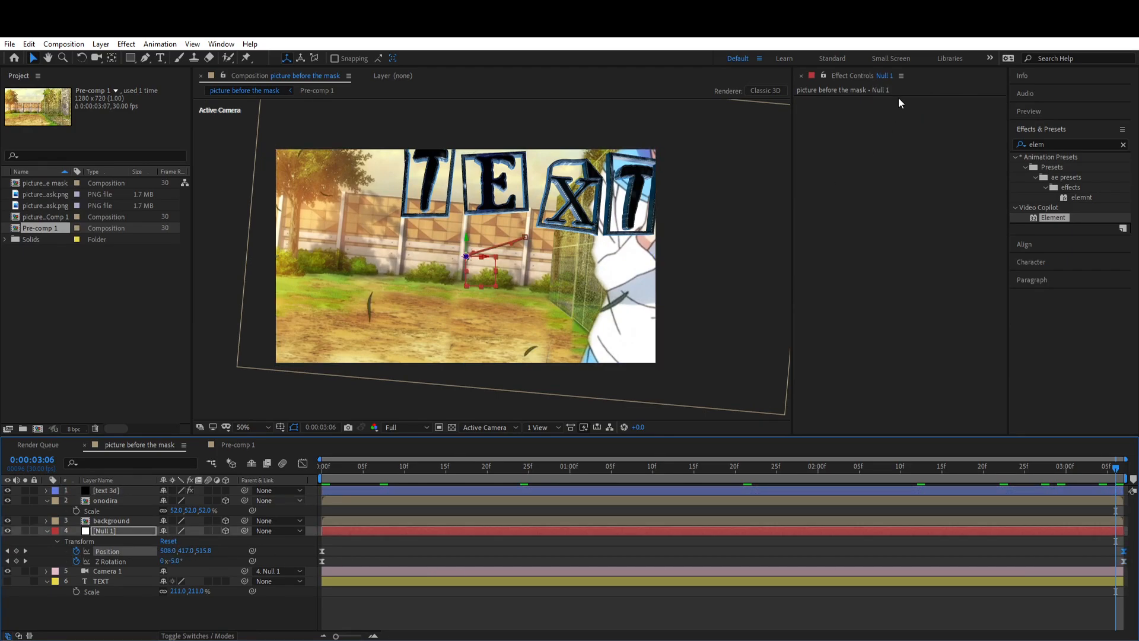
click(779, 491)
click(809, 140)
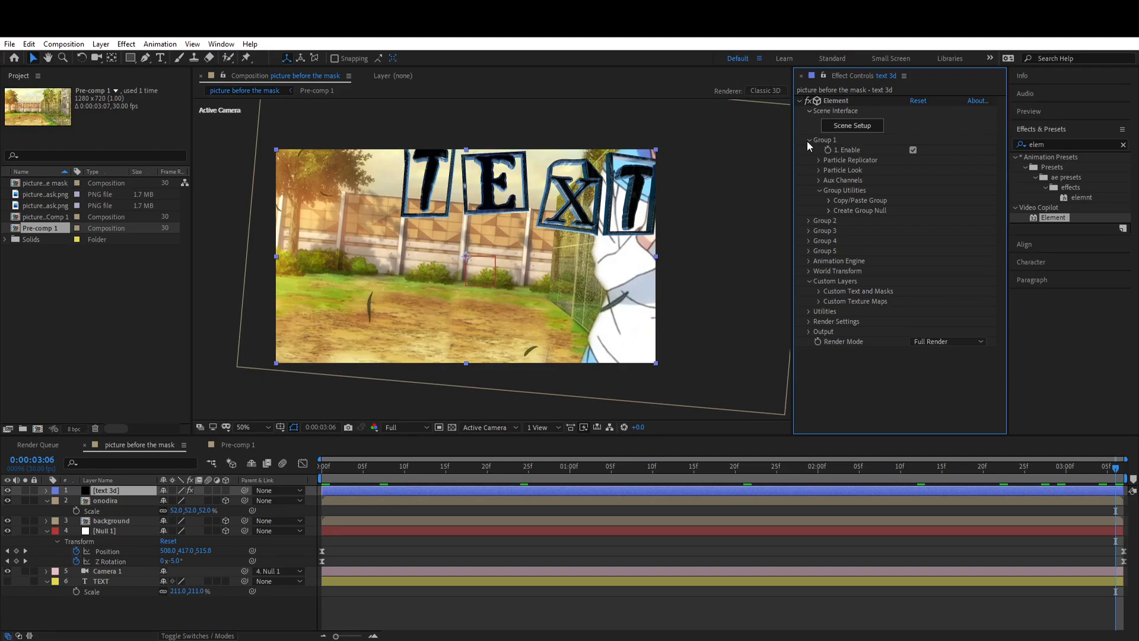
click(818, 160)
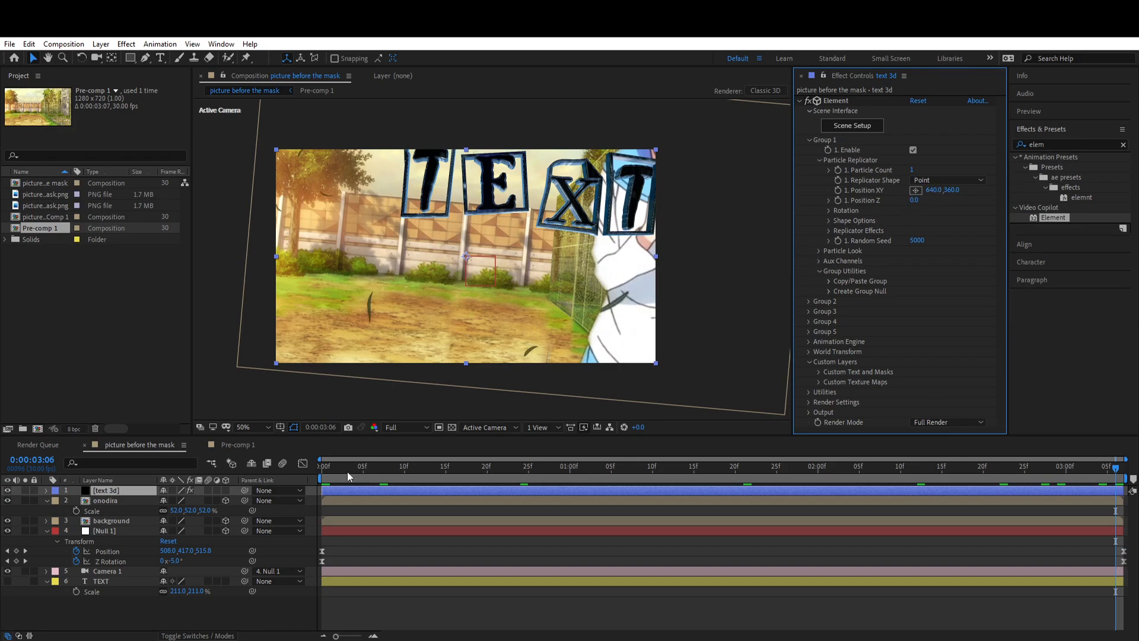
click(164, 551)
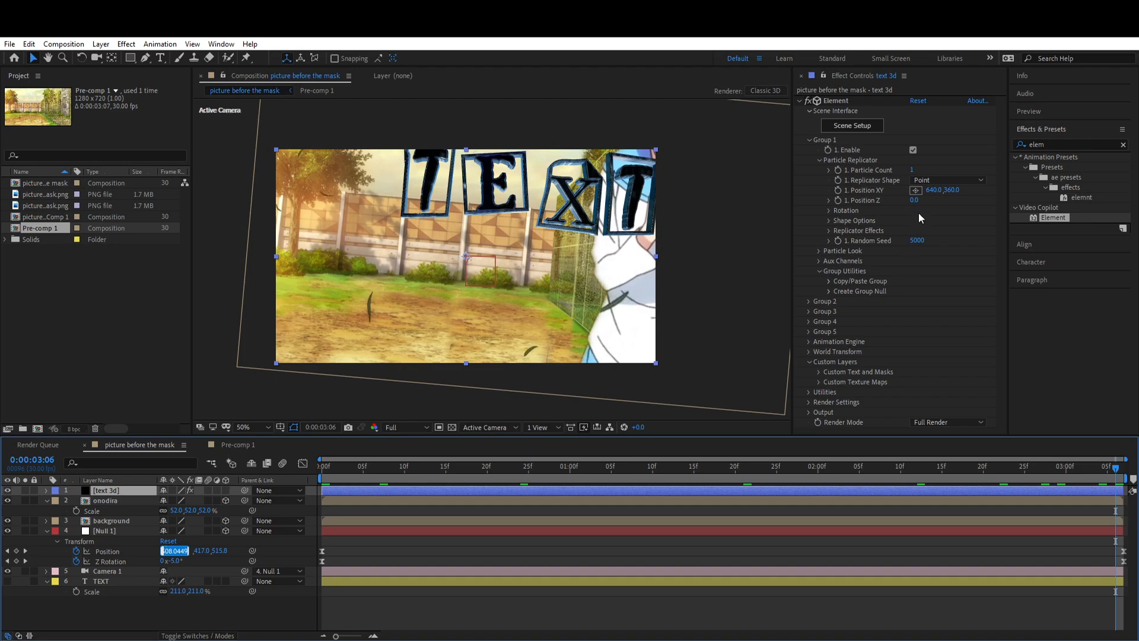
text(508.0449)
click(186, 551)
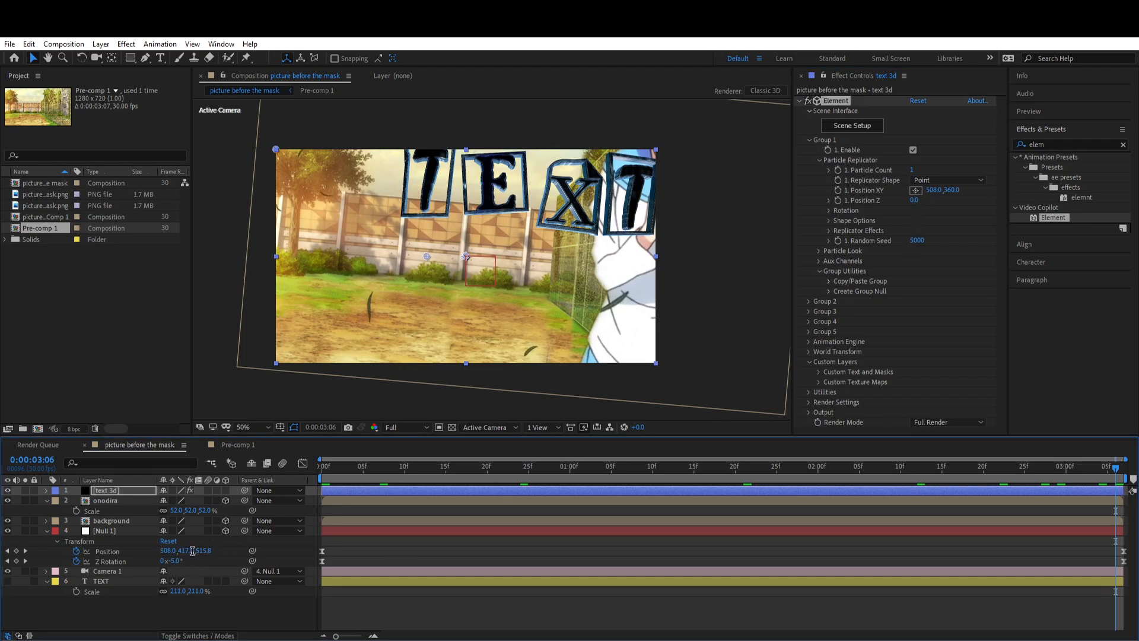
click(950, 190)
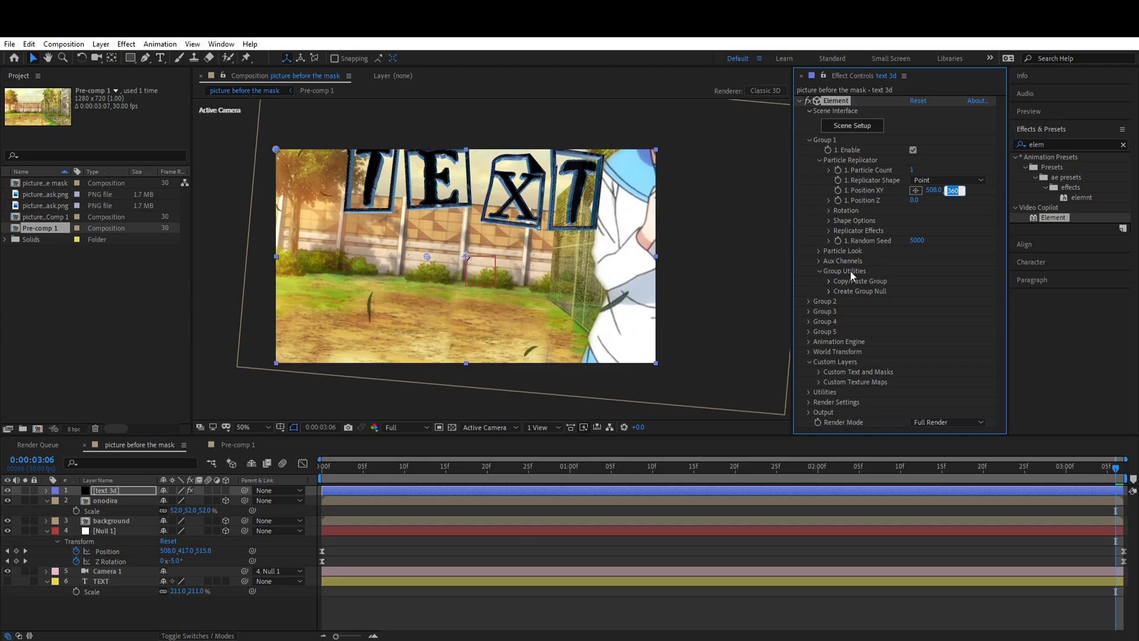
key(Return)
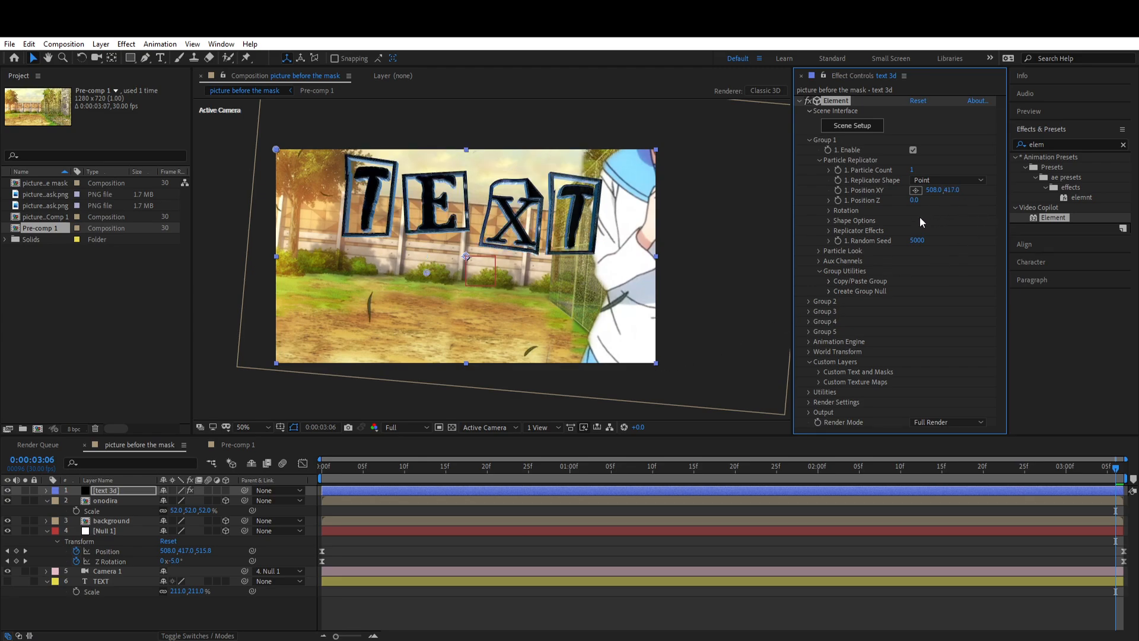
Step: Set Group 1's Position Z to Null 1's Z position, 515.8
click(202, 551)
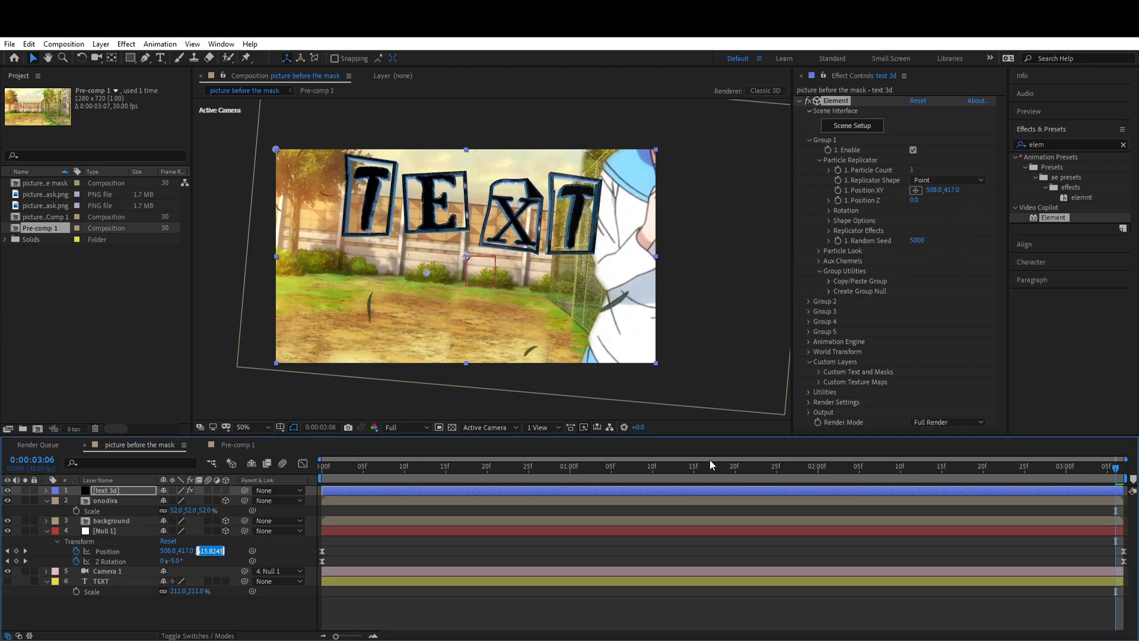
click(914, 200)
key(ctrl+v)
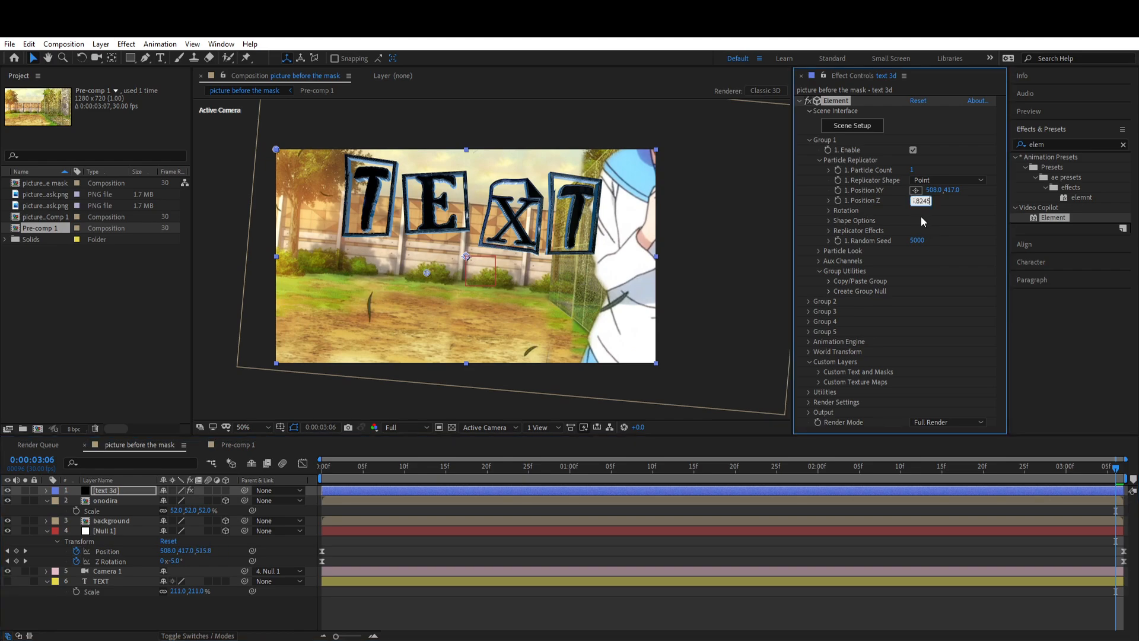
key(Return)
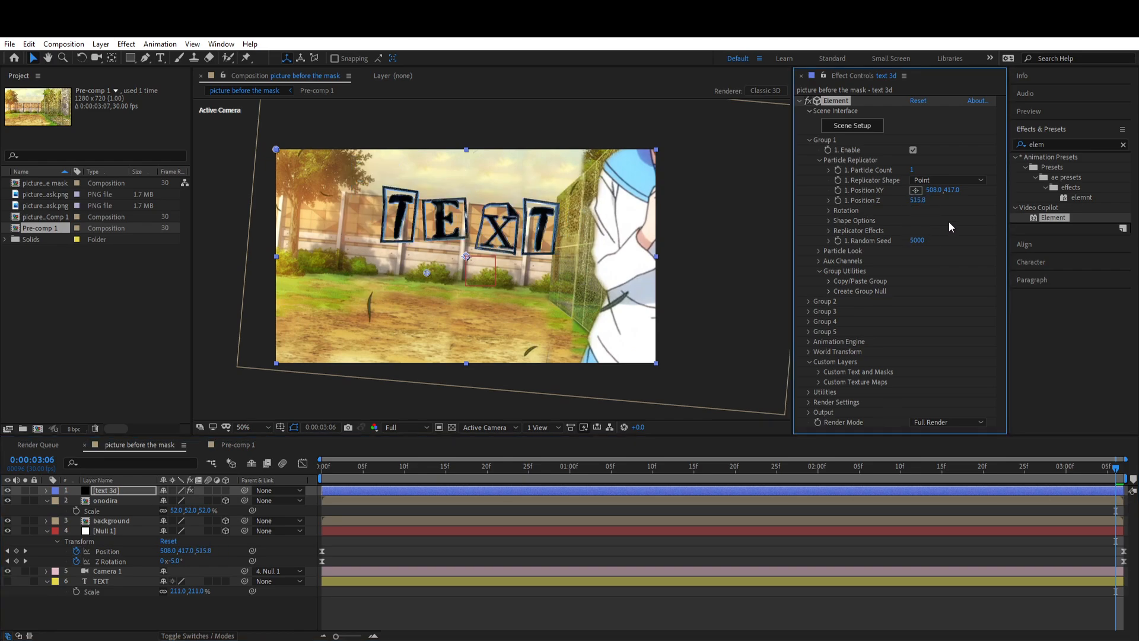
Step: Place the text 3d layer directly below the onodira layer and check the camera move through to its end
drag(1116, 472, 121, 517)
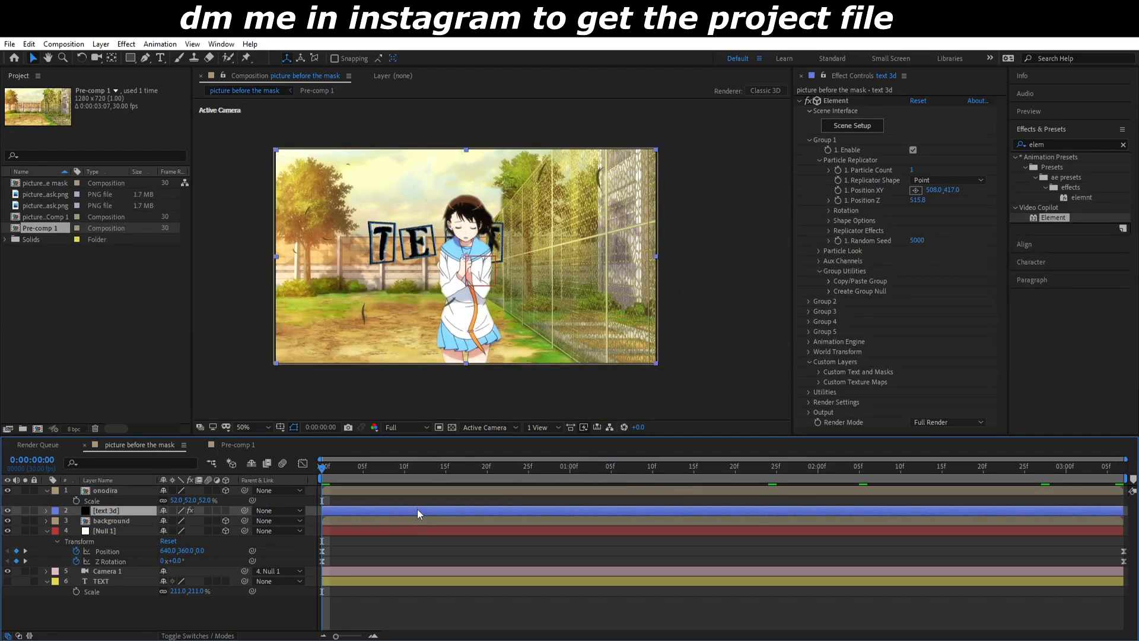
drag(330, 467, 1121, 485)
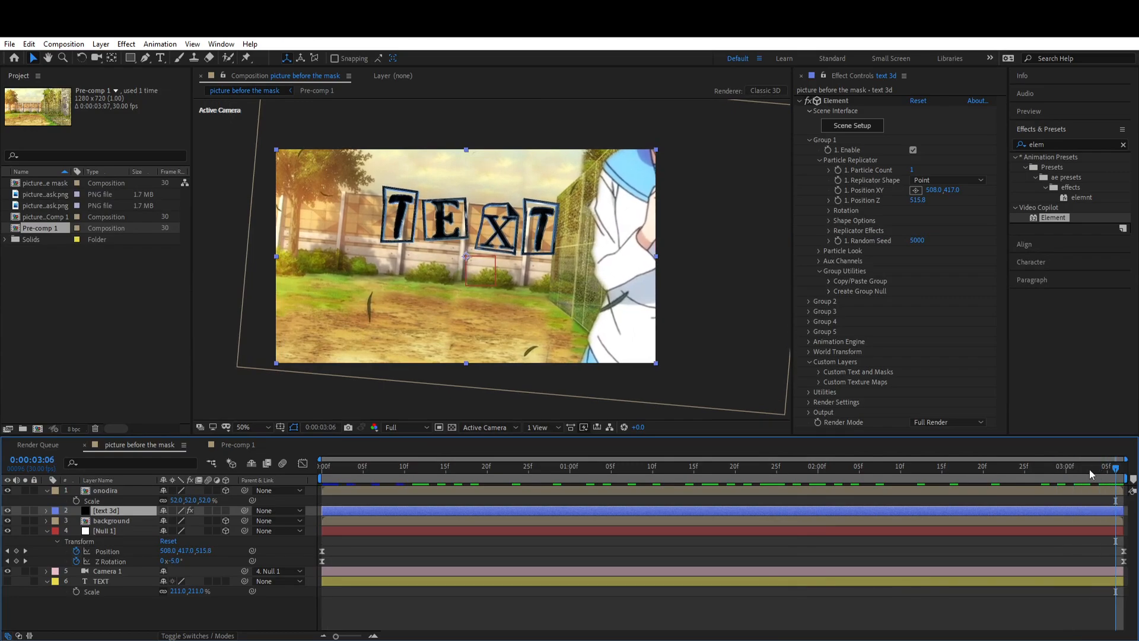
Step: Using Custom View 1, set Group 1's Position Z to -34.2 to bring the text before the background, and return to Active Camera
key(F11)
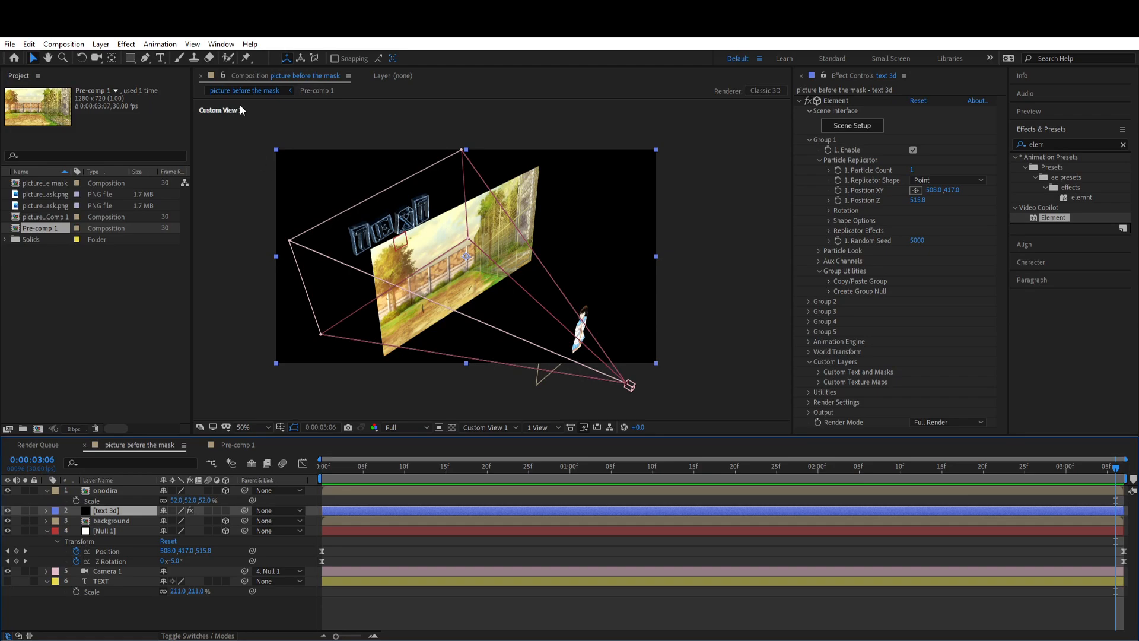
click(100, 59)
mouse_move(409, 238)
mouse_down()
mouse_move(453, 254)
mouse_move(424, 251)
mouse_up()
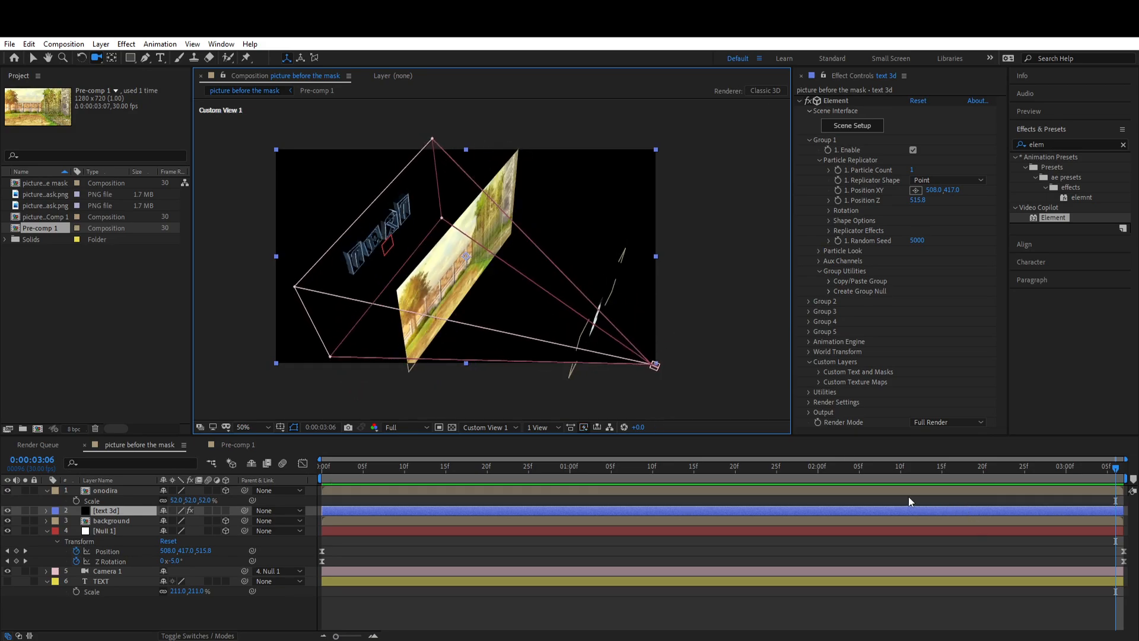
drag(923, 200, 900, 209)
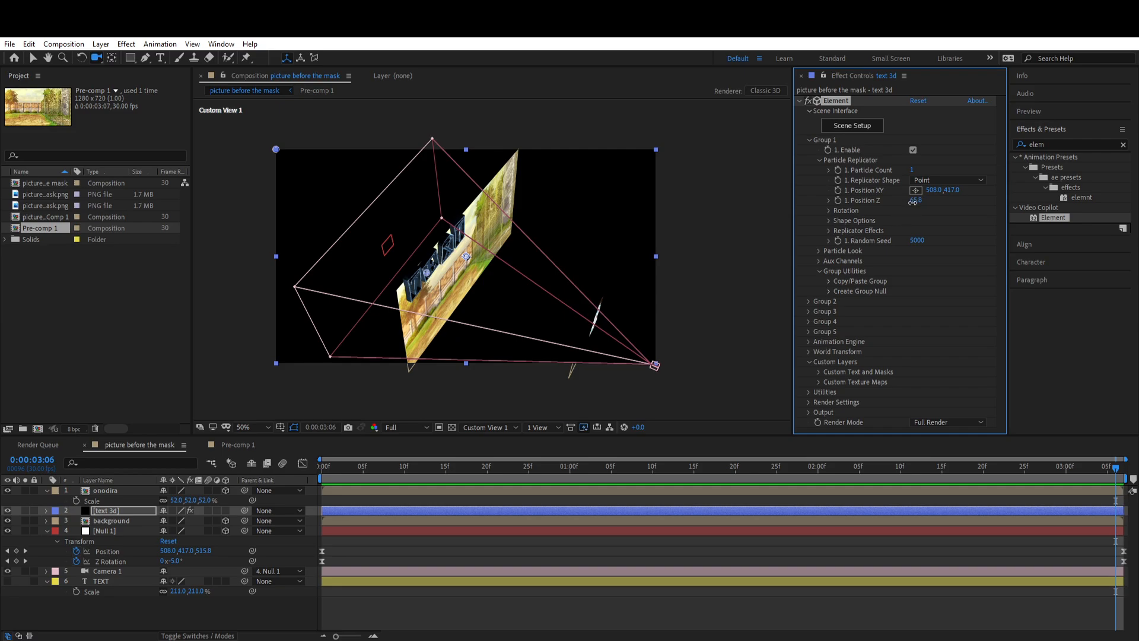
drag(912, 202, 911, 203)
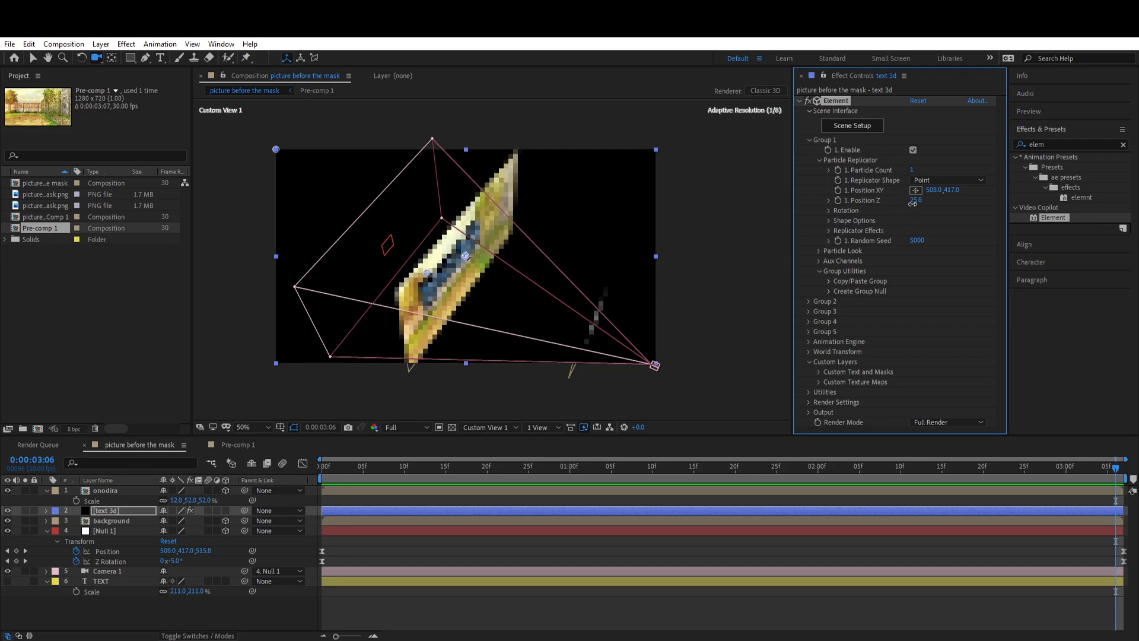
mouse_move(604, 279)
mouse_down()
mouse_move(585, 285)
mouse_move(609, 290)
mouse_up()
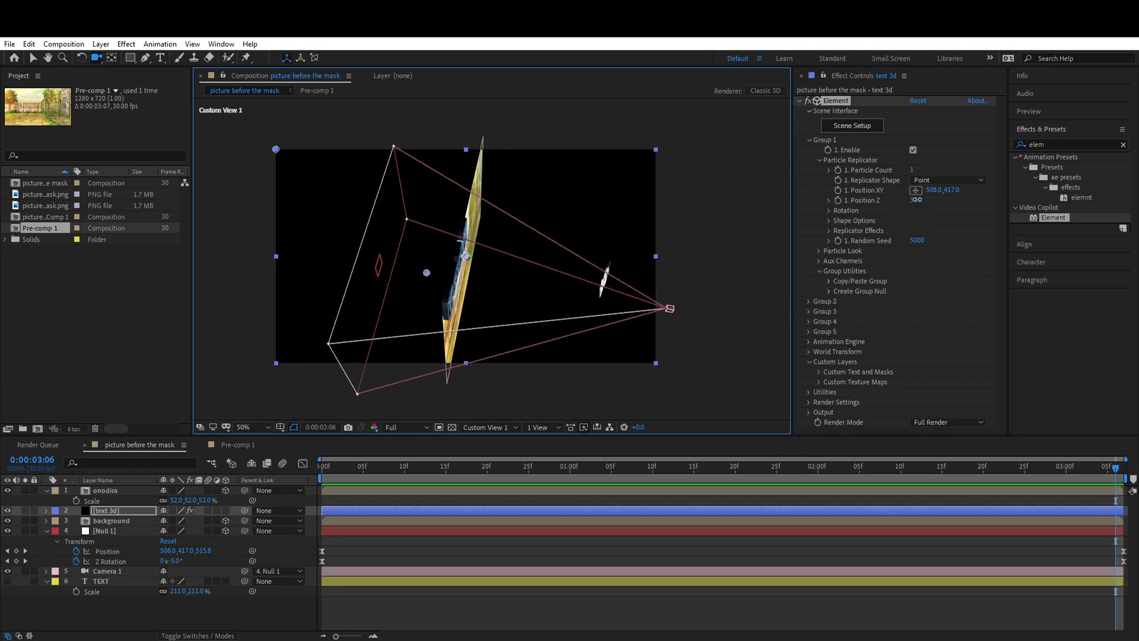
drag(917, 200, 919, 200)
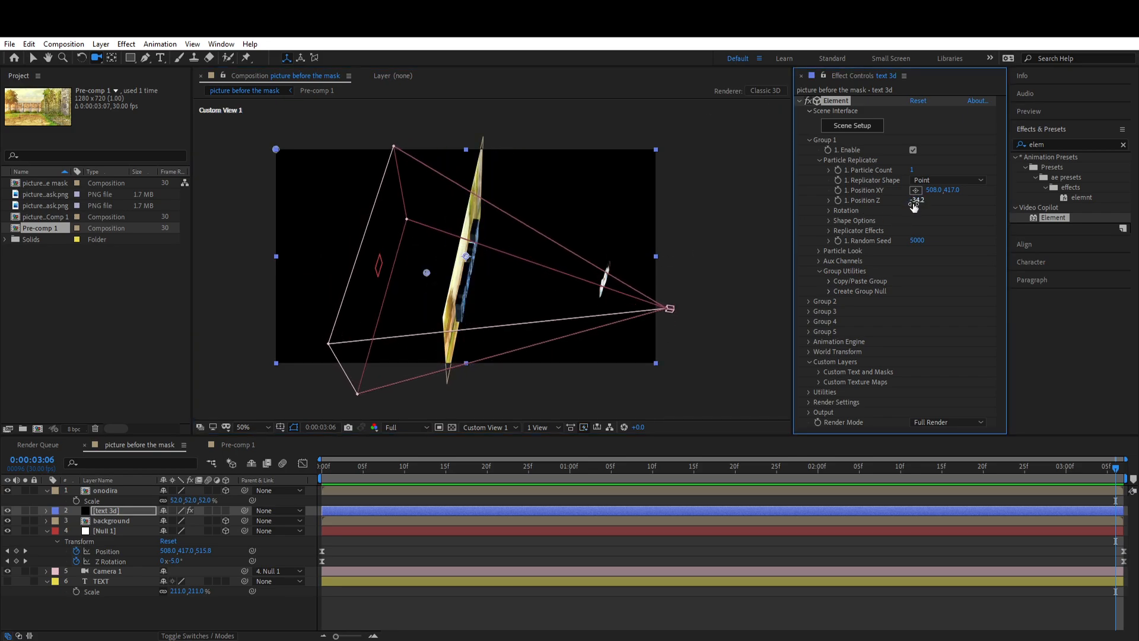
key(F12)
key(v)
Step: Reposition the 3D text beside the character, with Group 1's Position XY at 372, 529 and Position Z at -144.2
click(819, 251)
key(space)
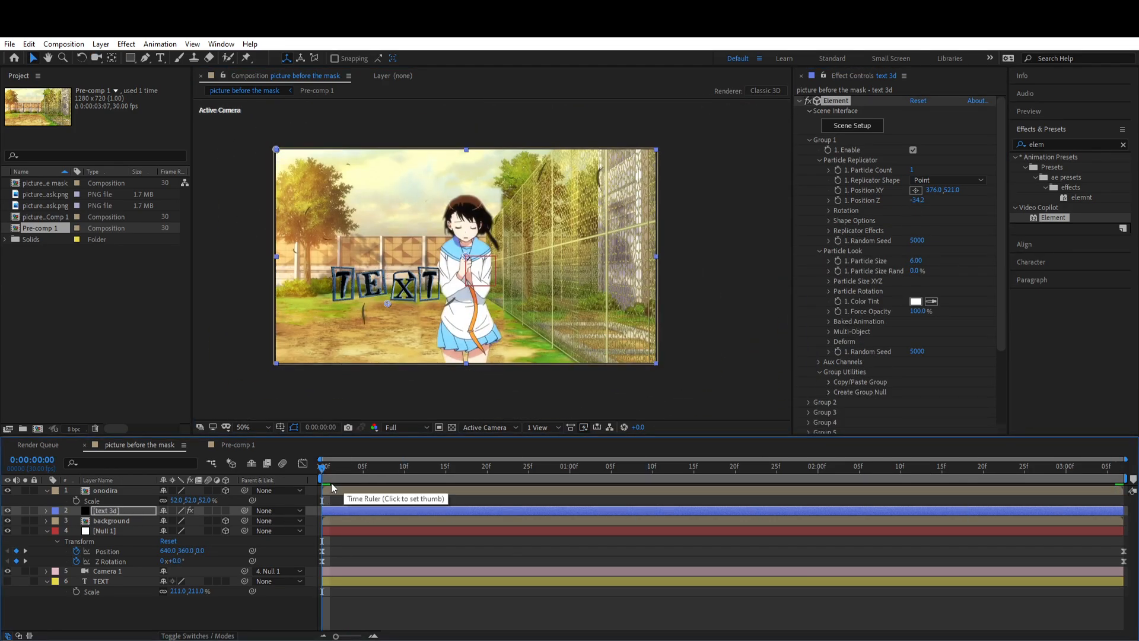
key(space)
Step: Set Group 1's Particle Size to 5 and play back the composition
key(space)
click(753, 468)
drag(917, 200, 932, 208)
drag(380, 304, 387, 307)
click(918, 261)
text(5)
click(431, 414)
key(space)
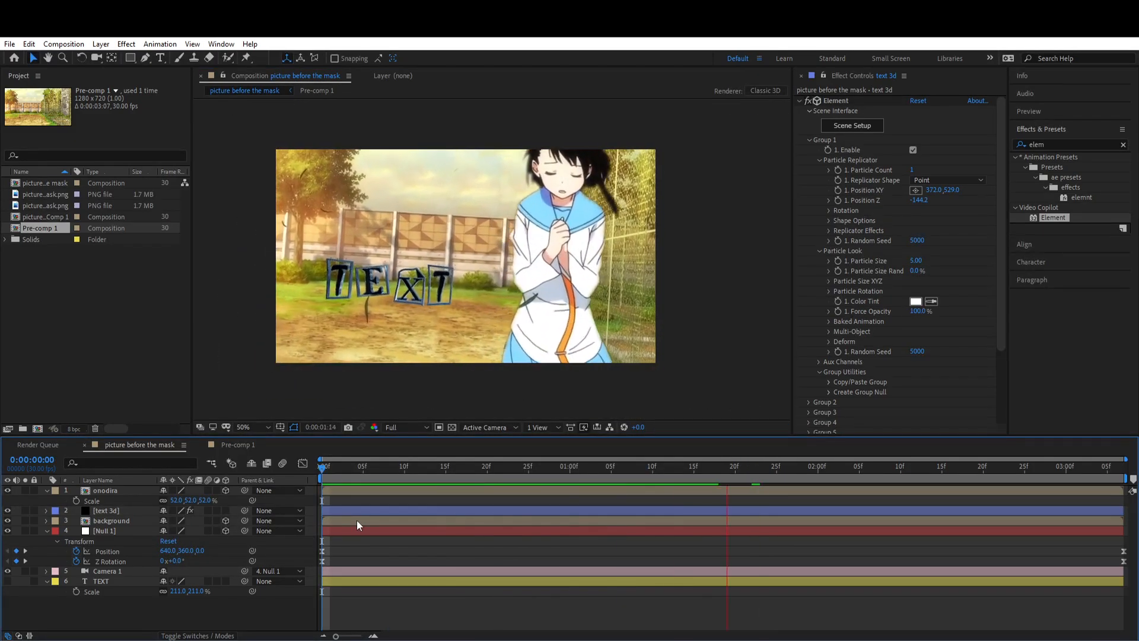
Step: At 0:00:00:08, enable Multi-Object for Element Group 1 on the text 3d layer
drag(322, 468, 389, 469)
click(399, 512)
click(820, 160)
click(819, 171)
click(820, 190)
click(820, 170)
click(828, 251)
scroll(855, 267, down, 3)
click(606, 562)
key(u)
Step: Add keyframes for Group 1's Rotation Random, Scatter Multi and Z Scatter, and show them under the text 3d layer
click(859, 267)
click(848, 338)
drag(917, 378, 927, 378)
key(ctrl+z)
click(859, 378)
key(u)
click(511, 521)
Step: Set Rotation Random to 160°, Scatter Multi to 7 and Z Scatter to 8, and keyframe Y Scatter at -20
click(926, 267)
text(1)
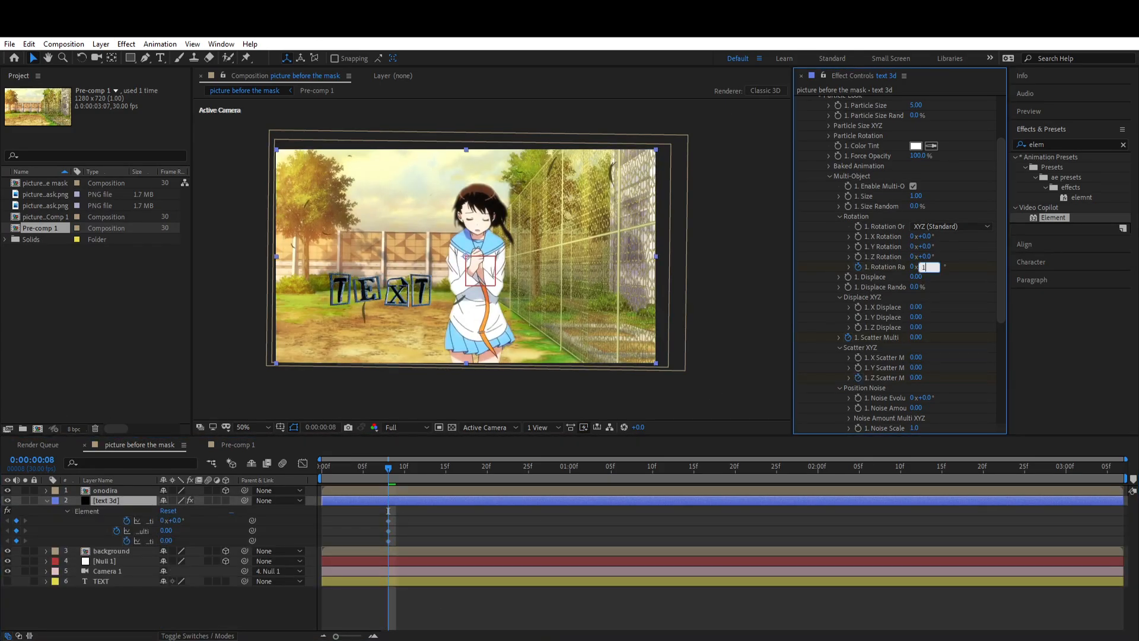
text(0)
key(Return)
drag(921, 338, 994, 339)
drag(916, 378, 1009, 378)
click(858, 368)
drag(916, 368, 885, 371)
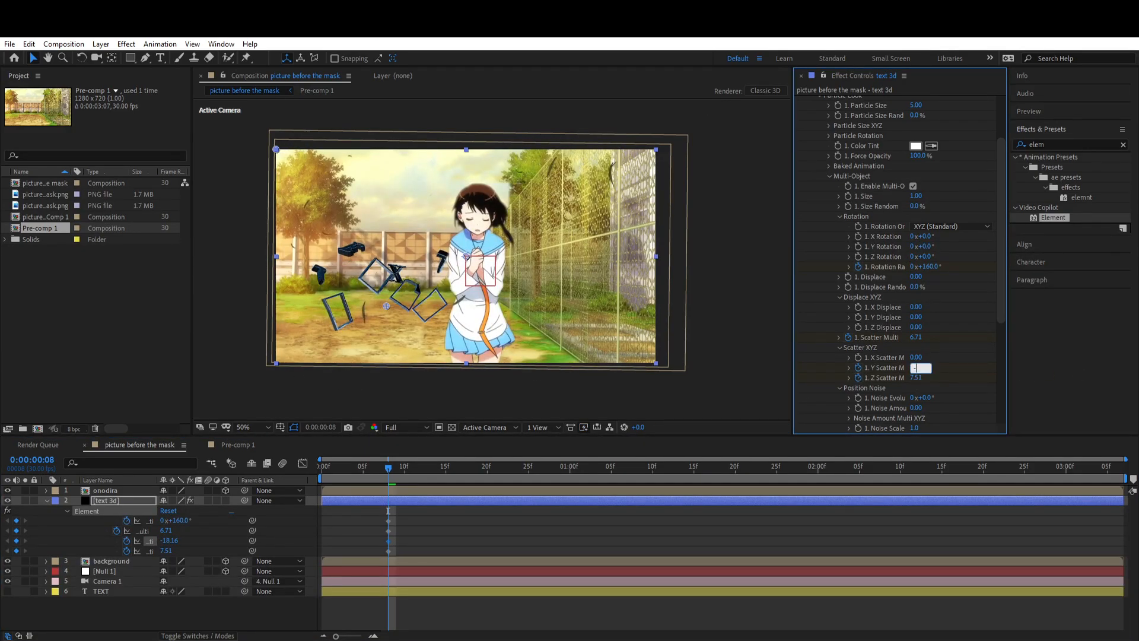
Step: Move the four scatter and rotation keyframes to the composition start and set Rotation Random to -60° at 0:00:00:08
drag(389, 536, 364, 542)
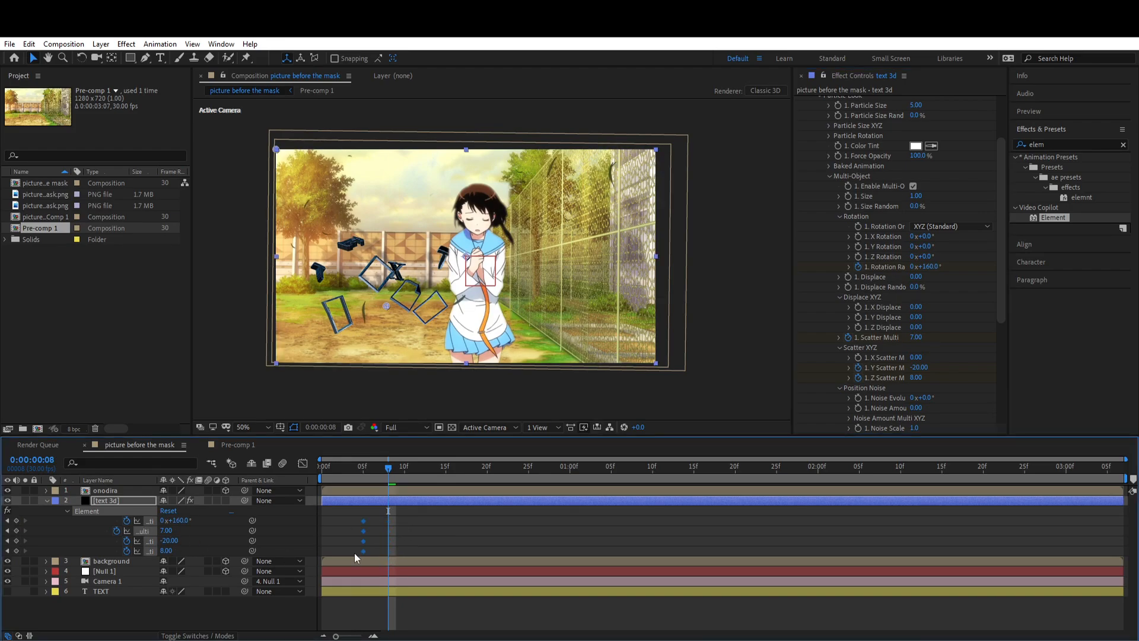
click(178, 521)
text(-60)
key(Return)
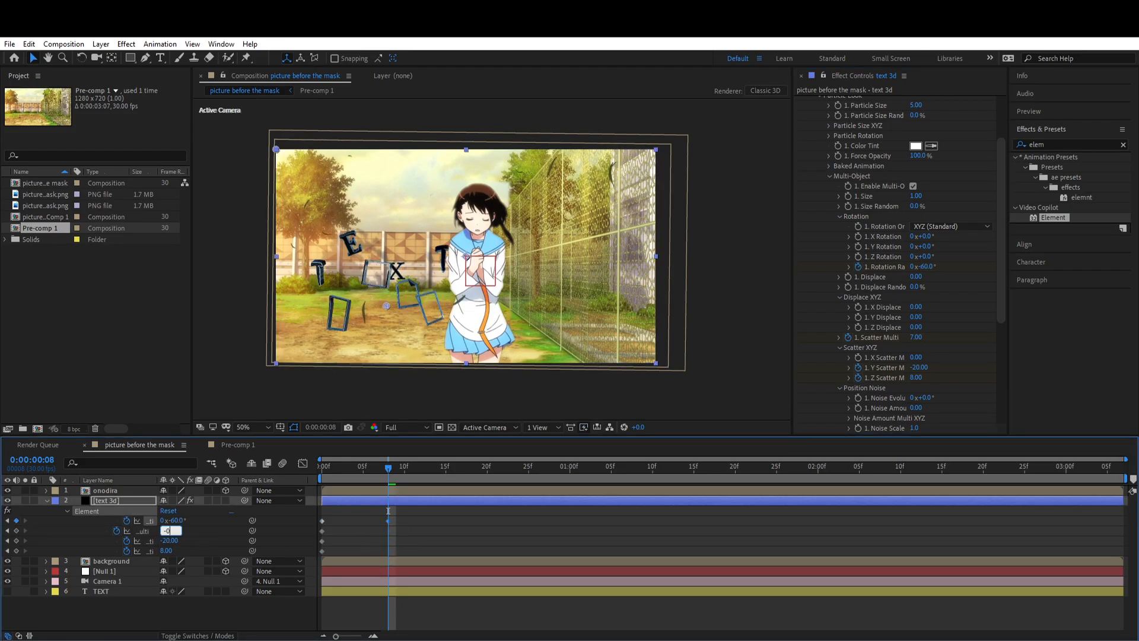
Step: At 0:00:00:08, set Group 1's Scatter Multi to 0, Y Scatter to 2 and Z Scatter to 1
key(Return)
key(Return)
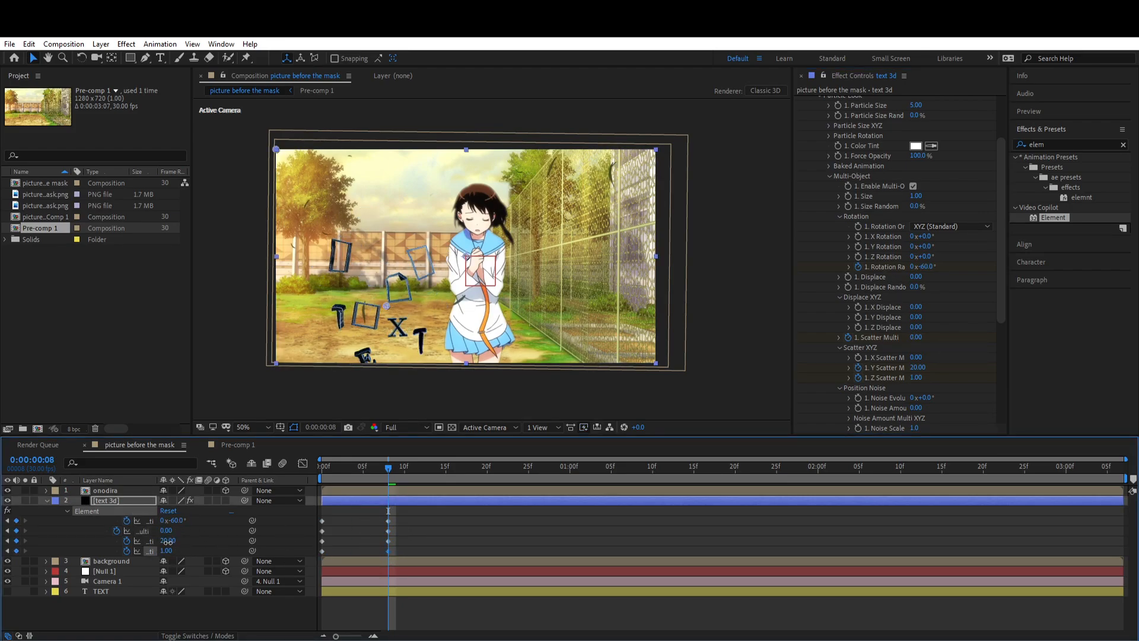
click(168, 540)
text(1)
key(Return)
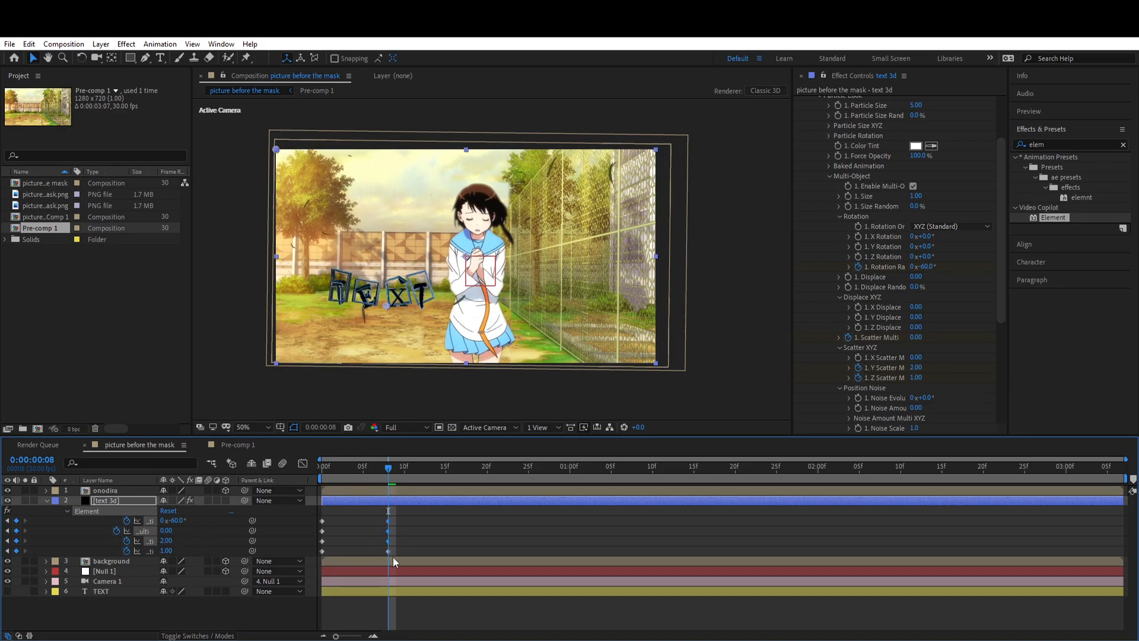
Step: Move the second scatter and rotation keyframes to the composition end and shape their speed curves to start fast and slow down
click(301, 464)
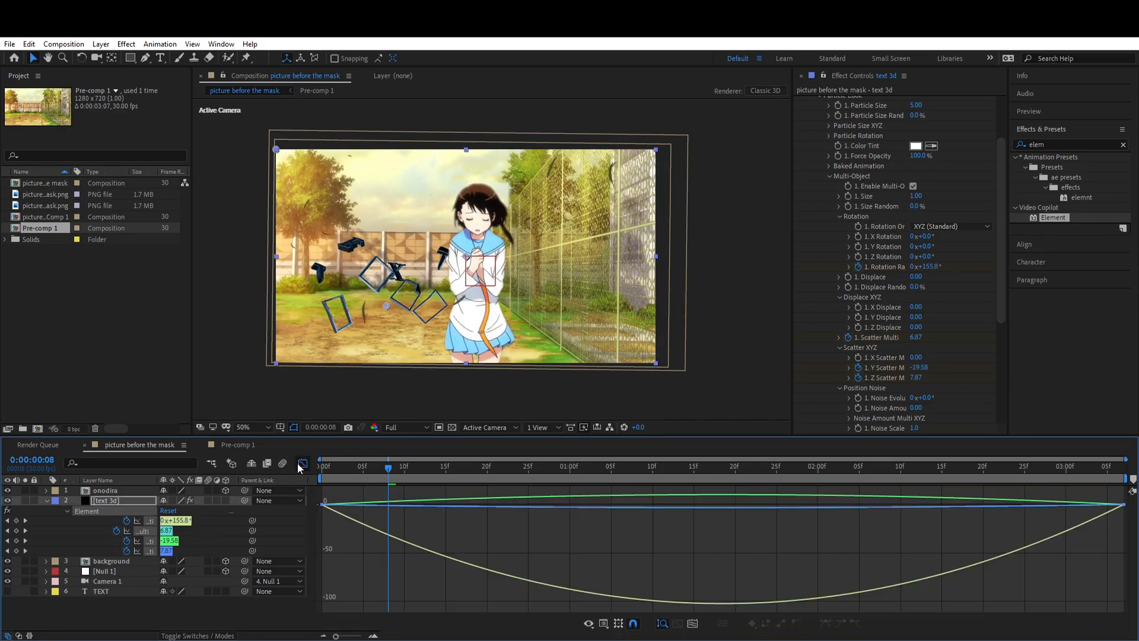
drag(351, 551, 288, 483)
drag(455, 505, 304, 503)
drag(991, 505, 936, 504)
key(space)
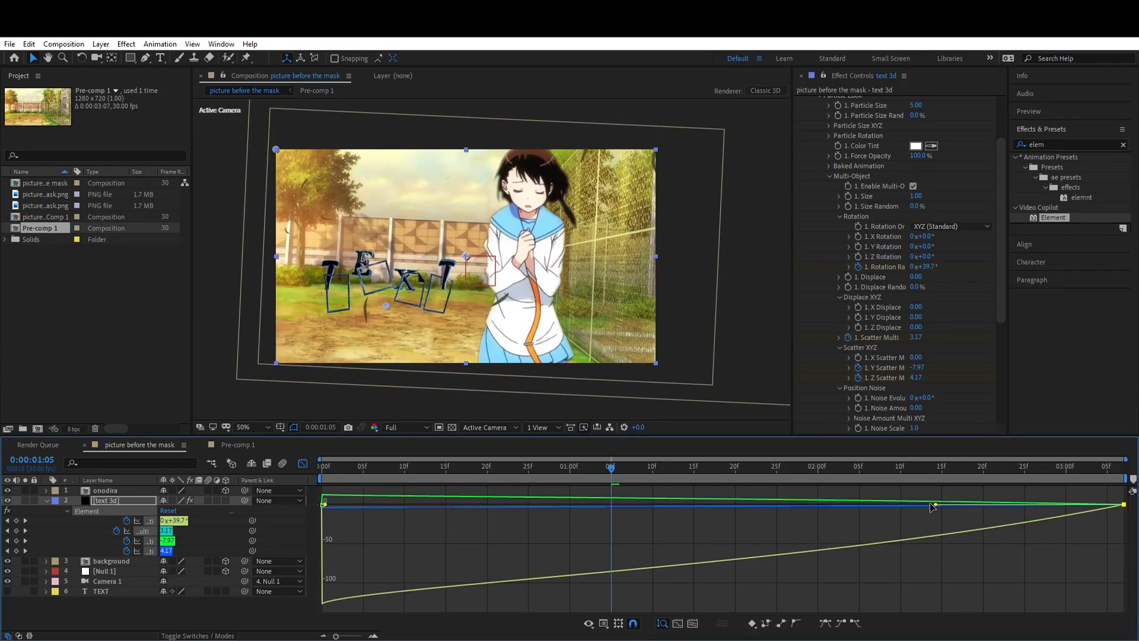
click(303, 463)
key(ctrl+s)
Step: Preview the letters' scatter animation from the composition start and stop at 0:00:00:23
click(323, 469)
click(369, 526)
key(space)
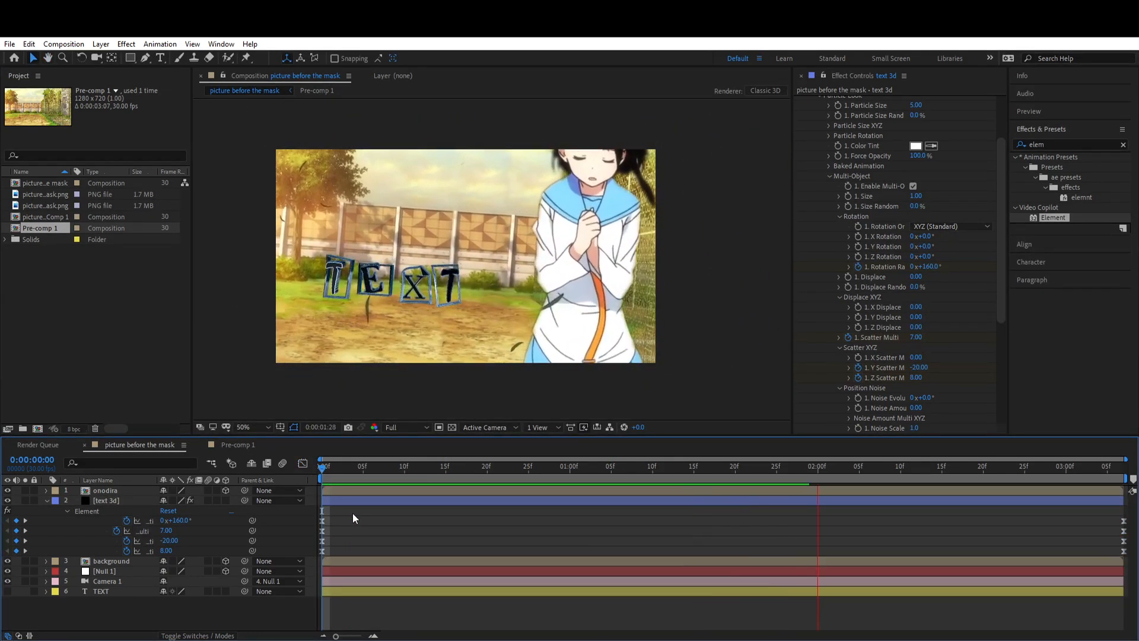
drag(332, 471, 512, 505)
Step: Apply the text 3D effects user preset to the text 3d layer, with the Element effect collapsed
scroll(802, 104, up, 3)
click(800, 99)
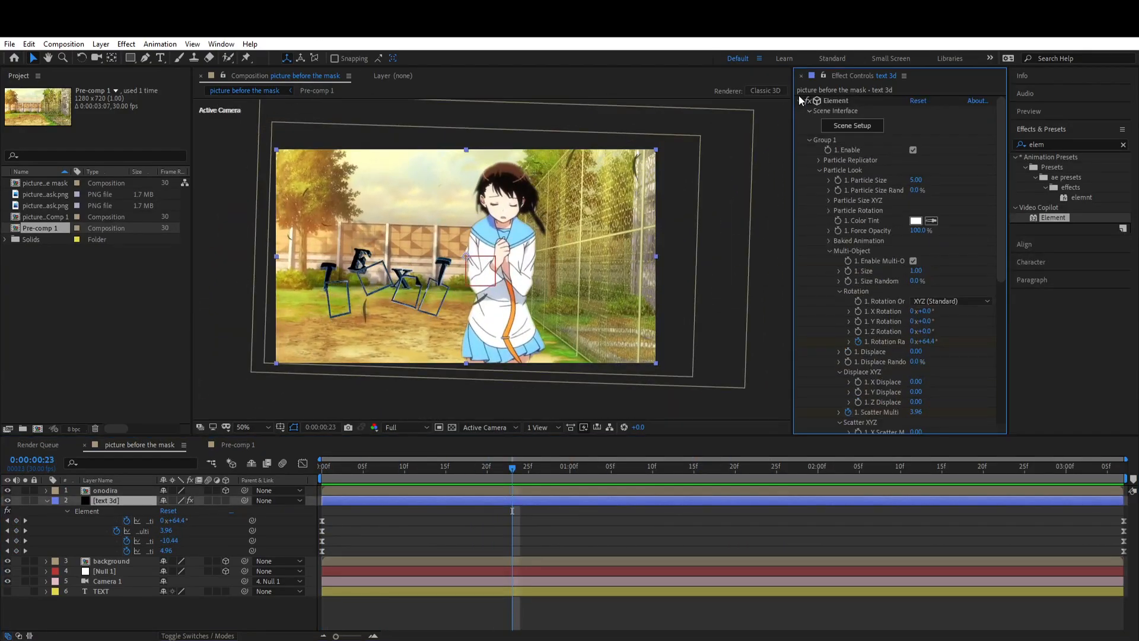
click(1063, 144)
text(text 3d)
double_click(1083, 177)
click(846, 229)
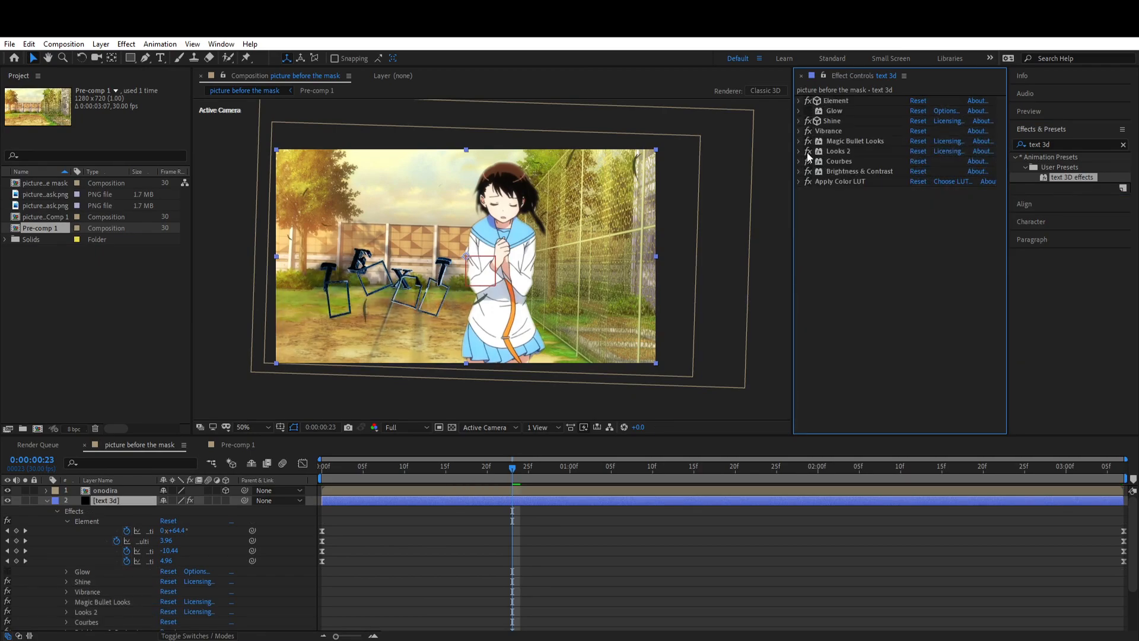
Step: Adjust the Shine effect's options on the text 3d layer, with Glow enabled and Looks 2 disabled
click(799, 121)
click(810, 233)
click(974, 243)
click(995, 318)
click(961, 245)
click(950, 267)
click(799, 121)
Step: Add the uni.Heatwave effect to the text 3d layer and collapse its settings
click(1057, 144)
text(heat)
drag(1068, 229, 890, 235)
click(799, 191)
Step: Add Turbulent Displace to the text 3d layer and set its Size to 20
click(1059, 144)
text(turb)
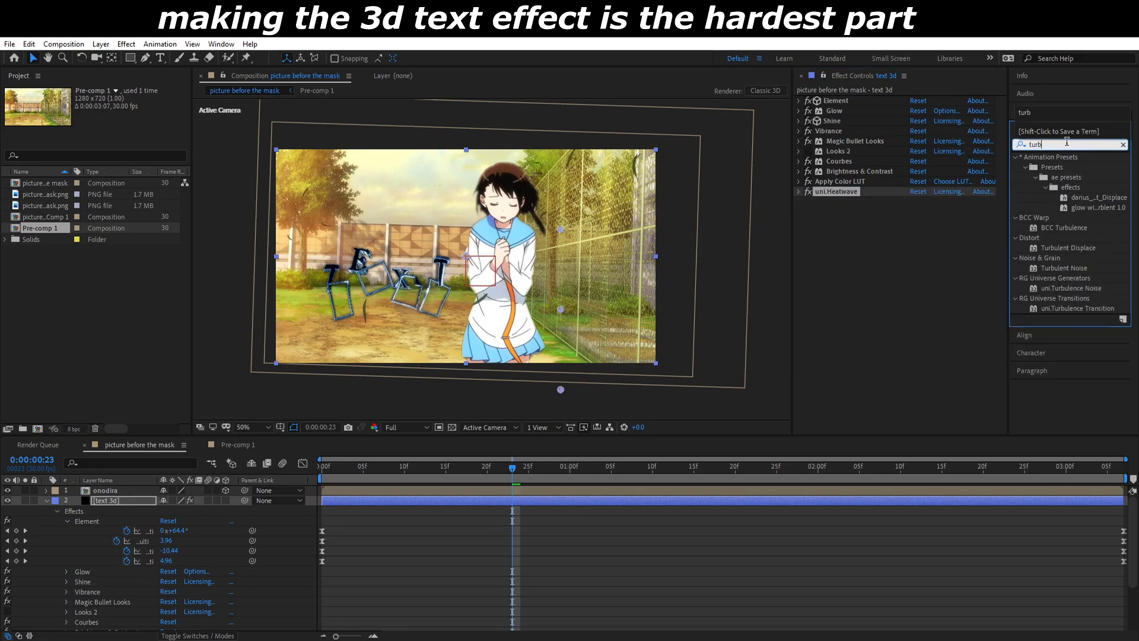
drag(1074, 249, 890, 255)
click(1124, 145)
click(918, 231)
text(20)
key(Return)
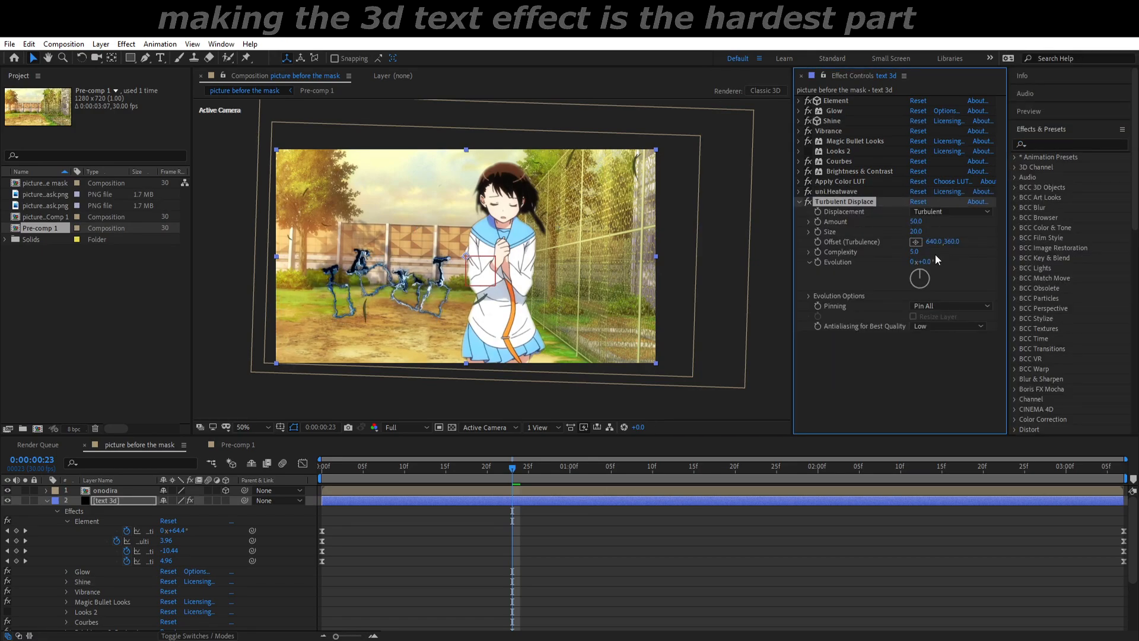
Step: Set Turbulent Displace's Complexity to 1, keyframe its Evolution from the composition start to its end, and preview the text
click(515, 547)
key(u)
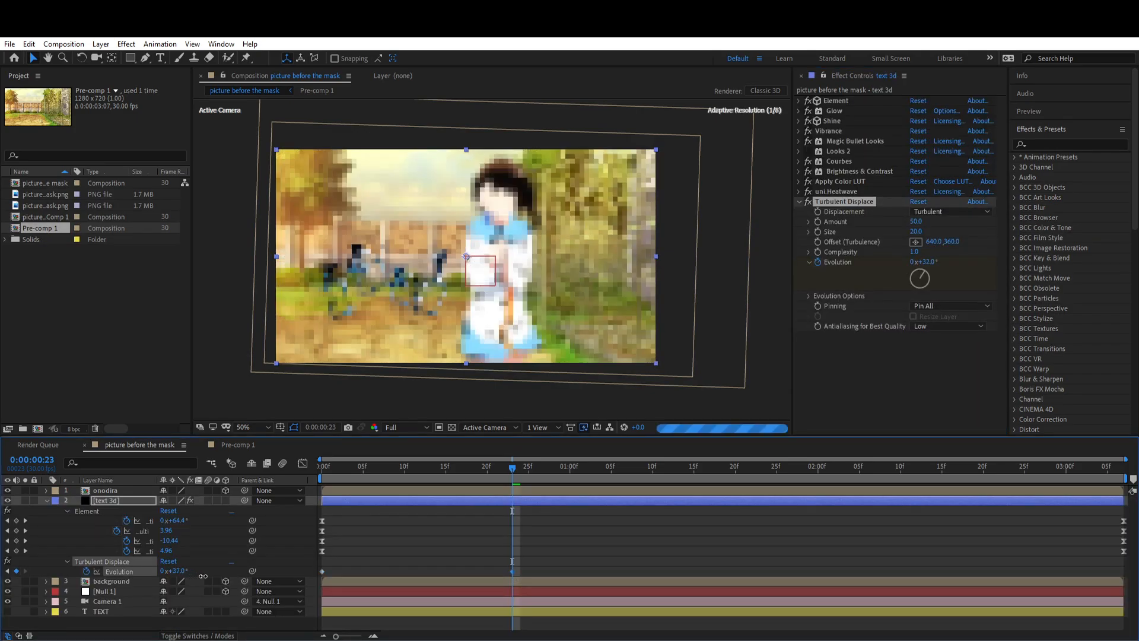
key(Home)
key(space)
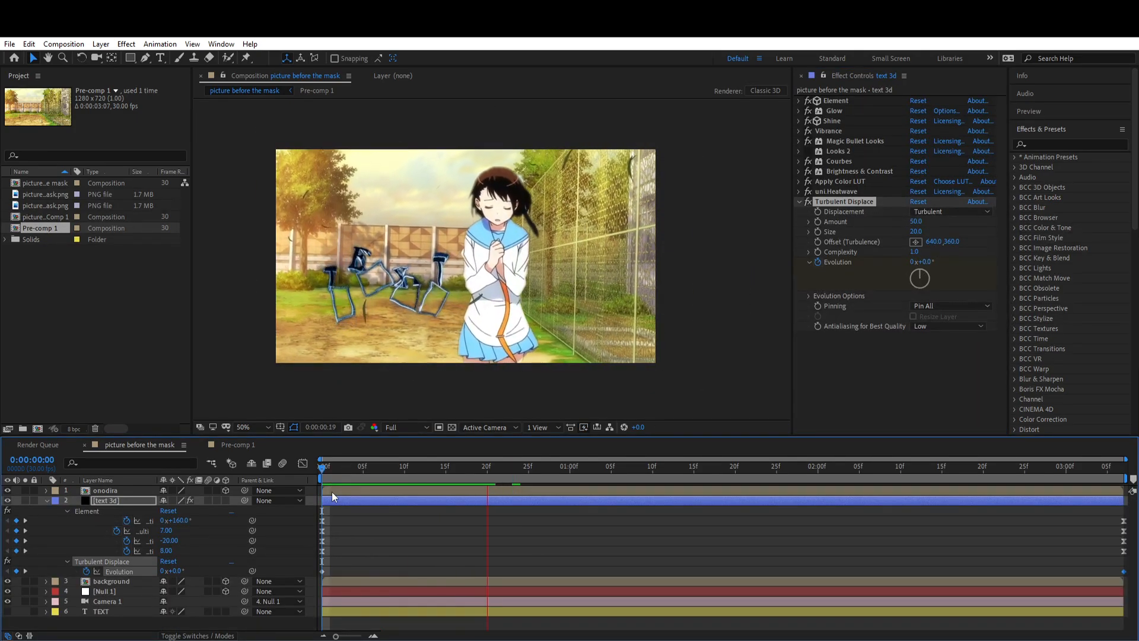
click(323, 469)
key(space)
key(space)
Step: Duplicate the text 3d layer and set the lower copy's Scale to 118% and Opacity to 60%
drag(322, 468, 569, 507)
click(454, 500)
key(ctrl+d)
click(380, 511)
key(s)
key(t)
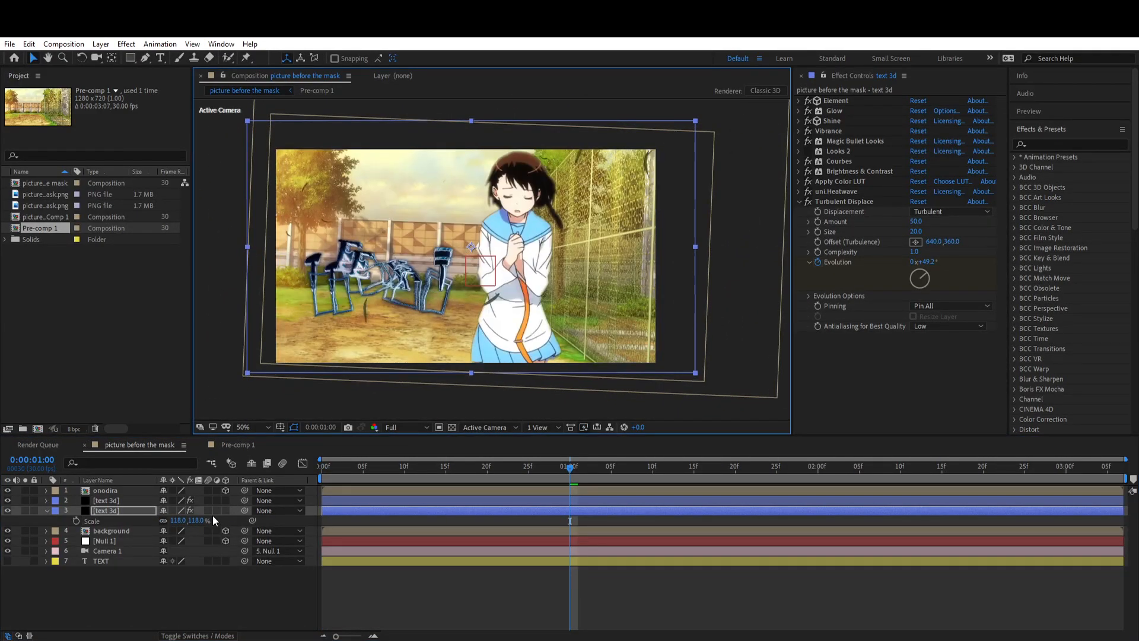
Step: Add Hue/Saturation to the lower text 3d copy and set its Master Saturation to -100
click(1068, 144)
text(hue)
drag(1074, 237, 814, 361)
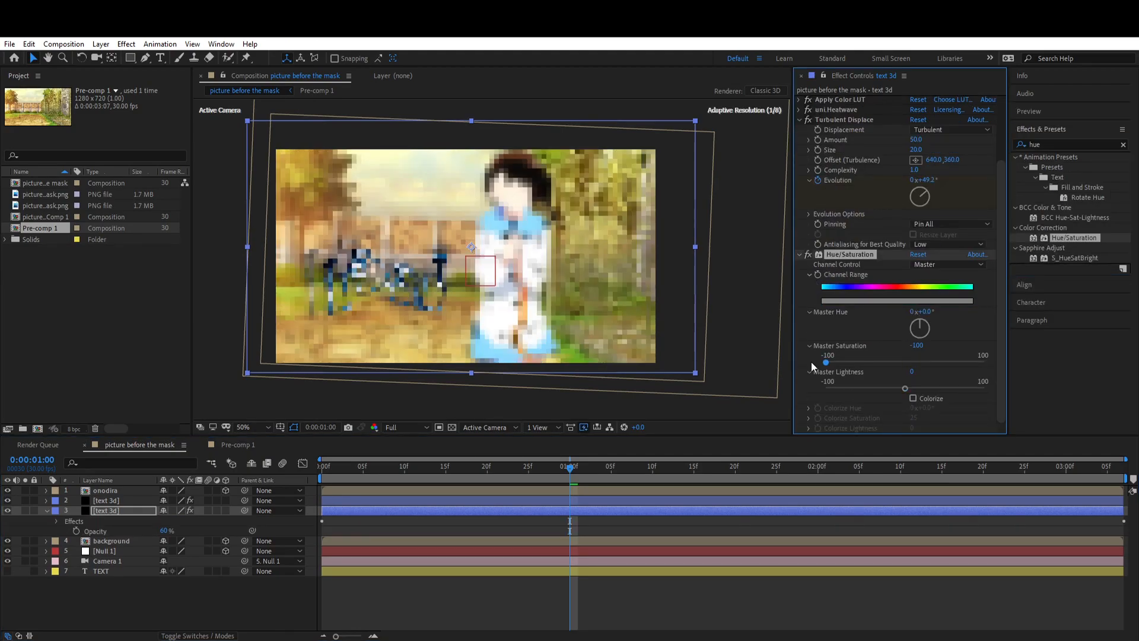
scroll(820, 160, up, 3)
Step: Add S_DropShadow to the upper text 3d layer with Shift X 8.32, Shift Y 6.32 and Shadow Blur 42
click(534, 501)
click(1068, 144)
text(s_drop)
drag(1075, 168, 887, 248)
drag(477, 267, 468, 259)
drag(918, 327, 939, 330)
Step: Set the drop shadow's color to white and preview the scene
click(915, 308)
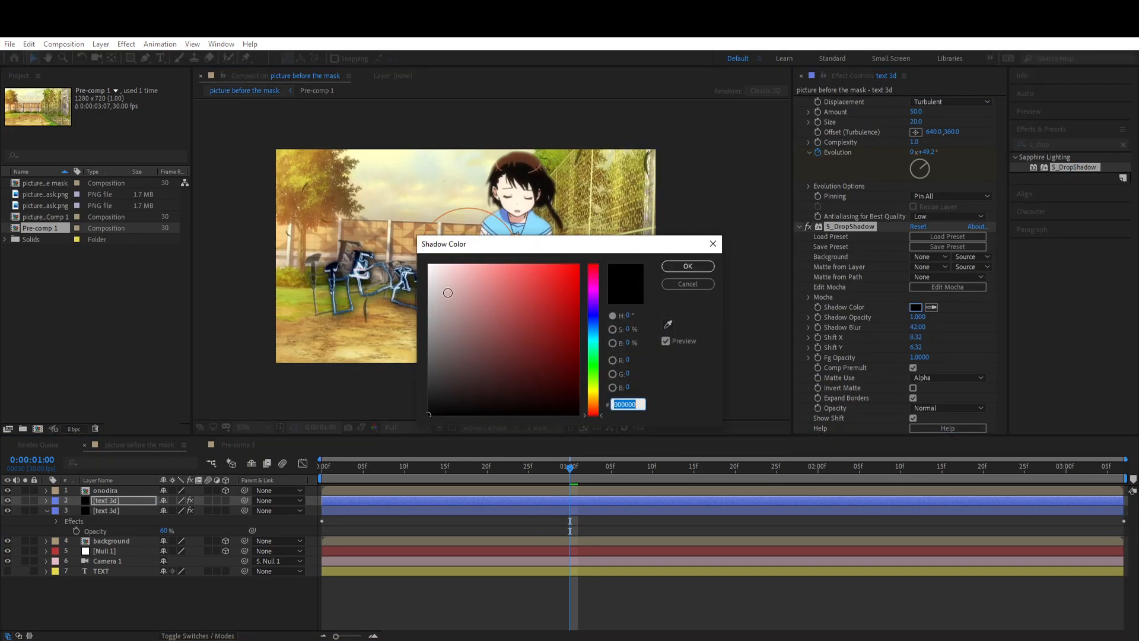
drag(450, 292, 421, 262)
click(688, 265)
drag(570, 468, 354, 482)
key(space)
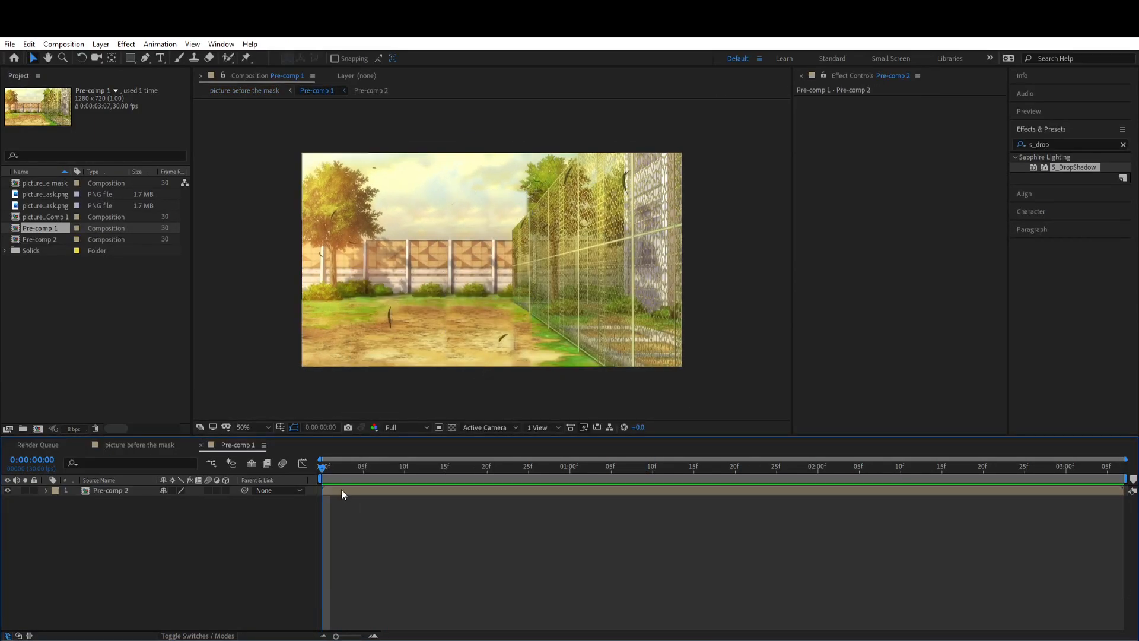
Step: In Pre-comp 1, stack three Pre-comp 2 layers with the top one hidden, and turn the middle one's greens red with Change to Color
key(ctrl+d)
click(7, 490)
click(1065, 144)
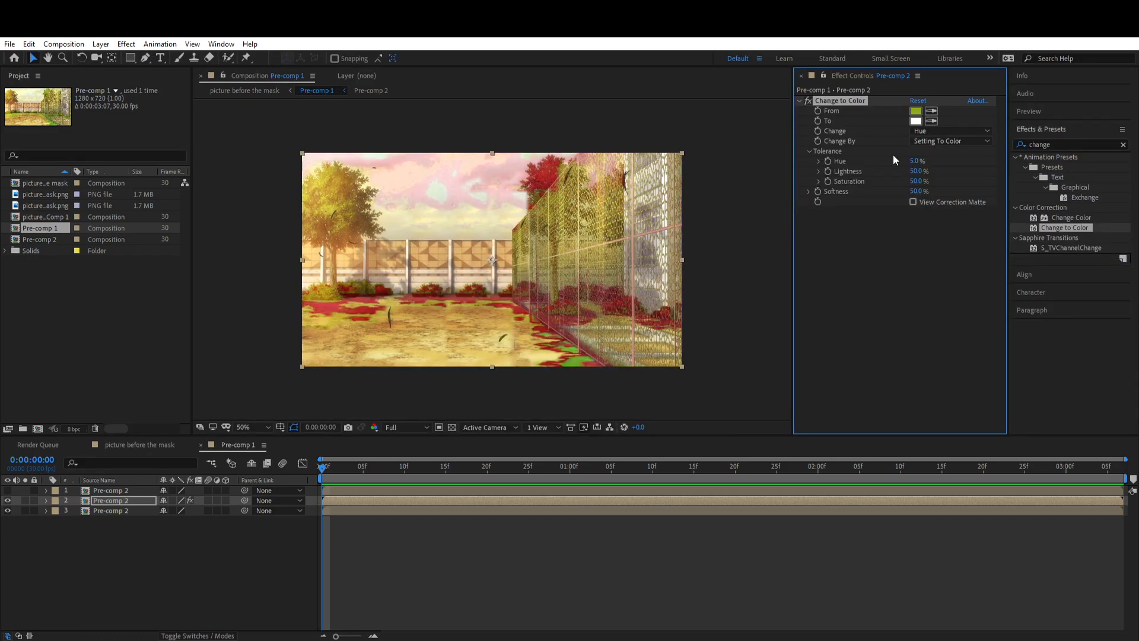
click(916, 121)
click(690, 267)
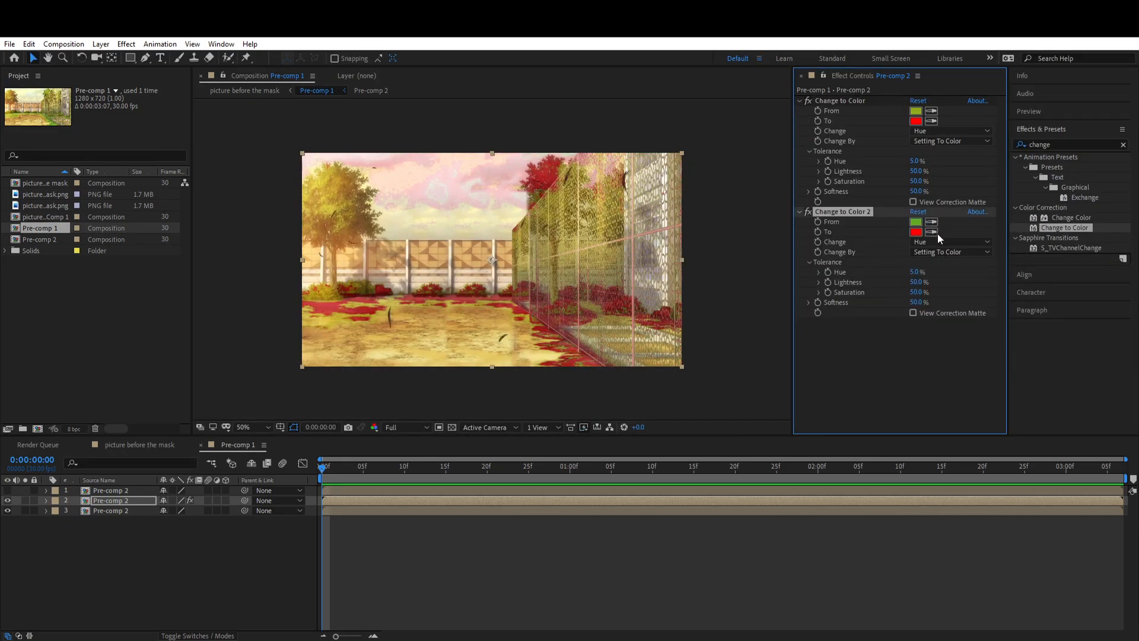
Step: Try a third Change to Color effect with different source colors sampled from the image, and delete it
key(ctrl+d)
click(931, 333)
click(350, 197)
key(ctrl+z)
click(931, 333)
key(ctrl+z)
click(931, 333)
click(599, 290)
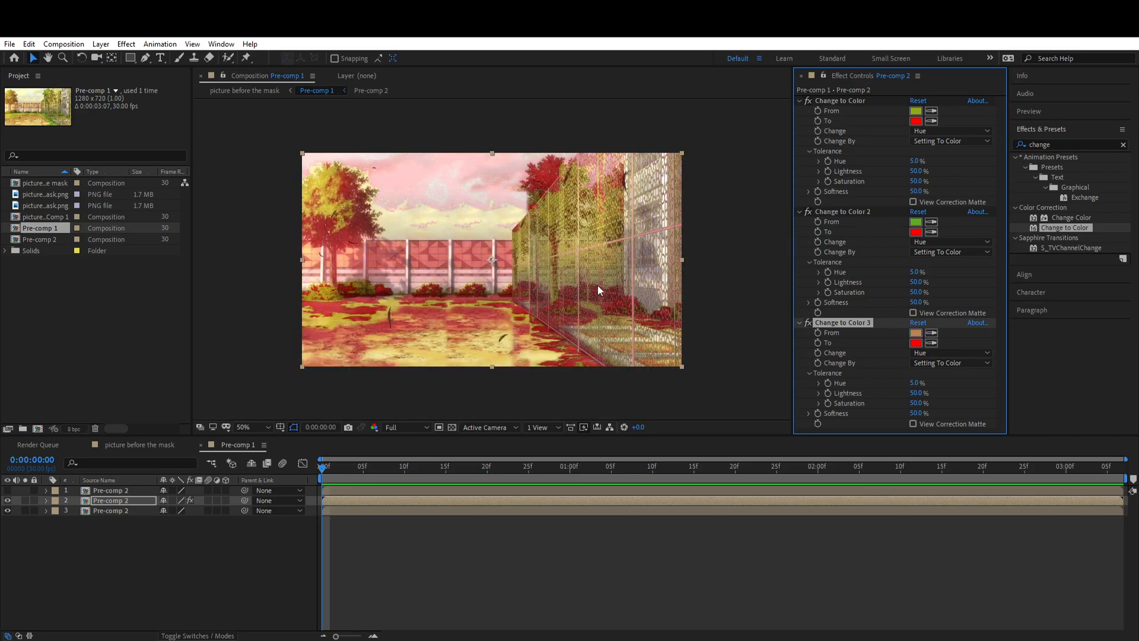
key(ctrl+z)
click(931, 333)
click(831, 325)
key(Delete)
Step: Pre-compose the recolored layer as Pre-comp 2 Comp 1 and apply the preset with Linear Color Key, Invert, Colorama and Deep Glow
key(ctrl+shift+c)
click(600, 414)
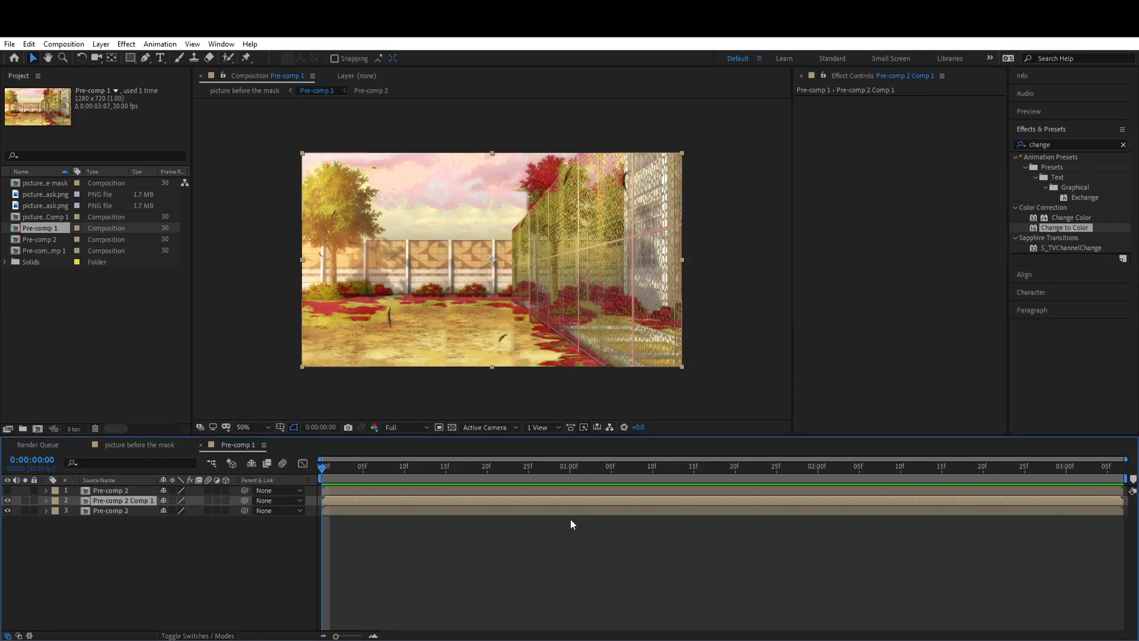
click(161, 44)
click(178, 70)
click(809, 276)
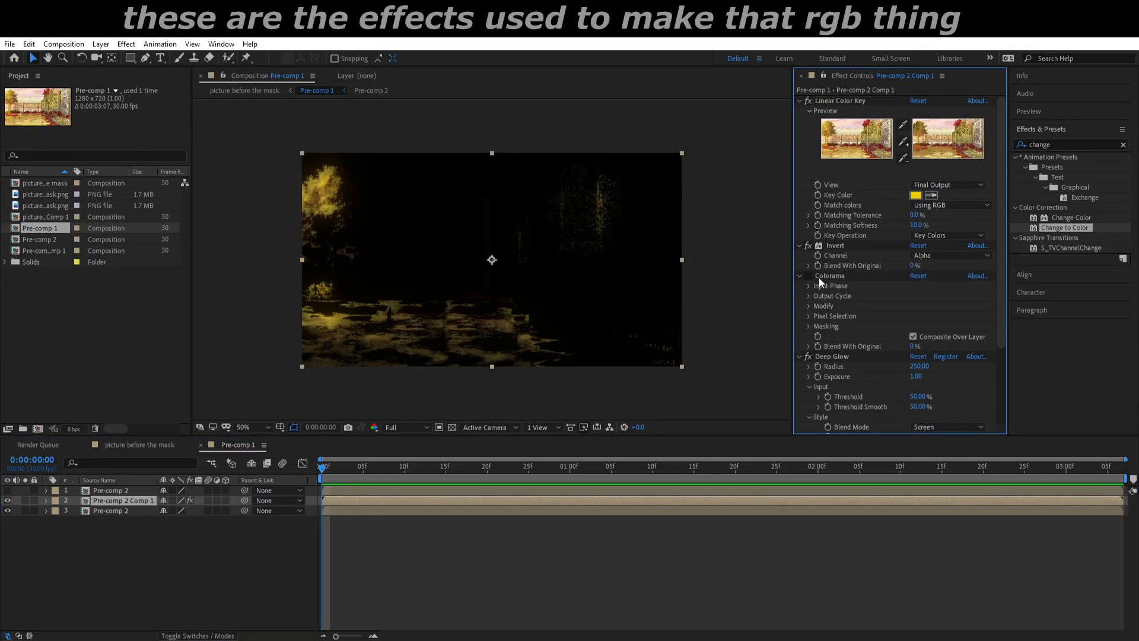
Step: Set Linear Color Key's Key Color to dark red, toggling the other effects to check the keying
click(808, 101)
click(808, 357)
double_click(110, 490)
click(238, 444)
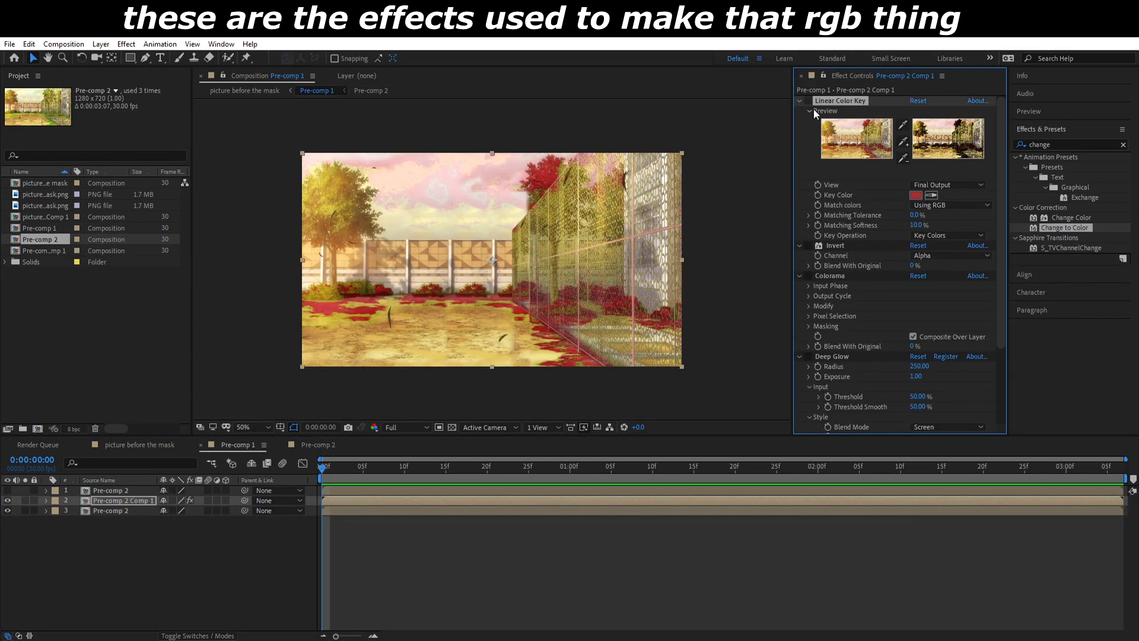
click(808, 245)
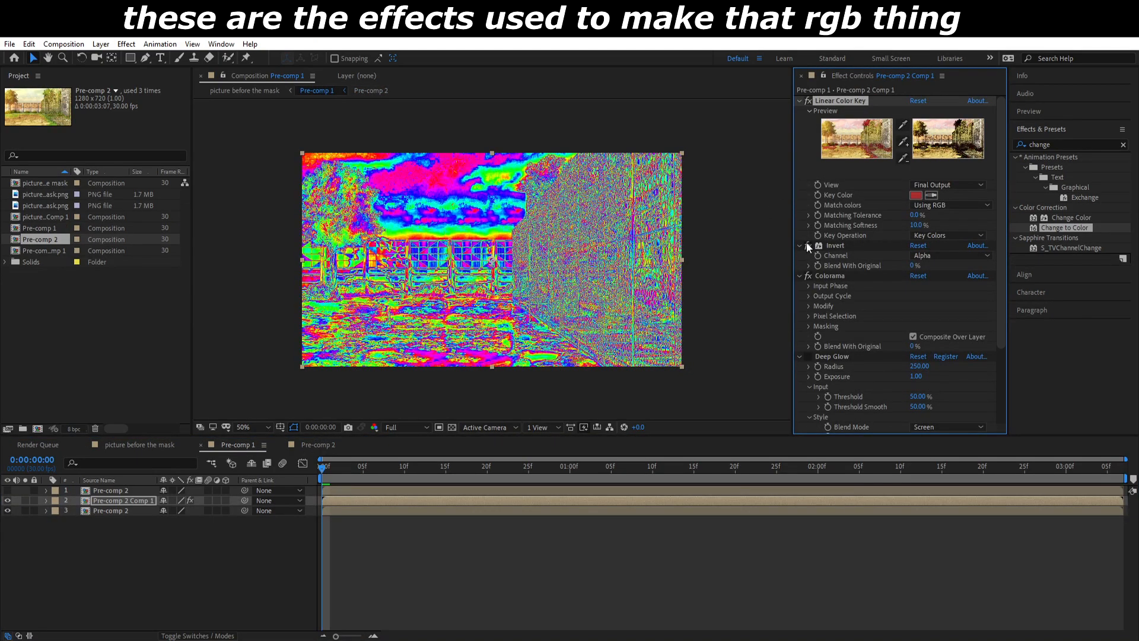
click(808, 356)
Step: Set Deep Glow's Radius to 126, Exposure to 1 and Threshold to 50%, and review Colorama's Output Cycle
scroll(917, 281, down, 4)
click(808, 176)
drag(916, 278, 931, 267)
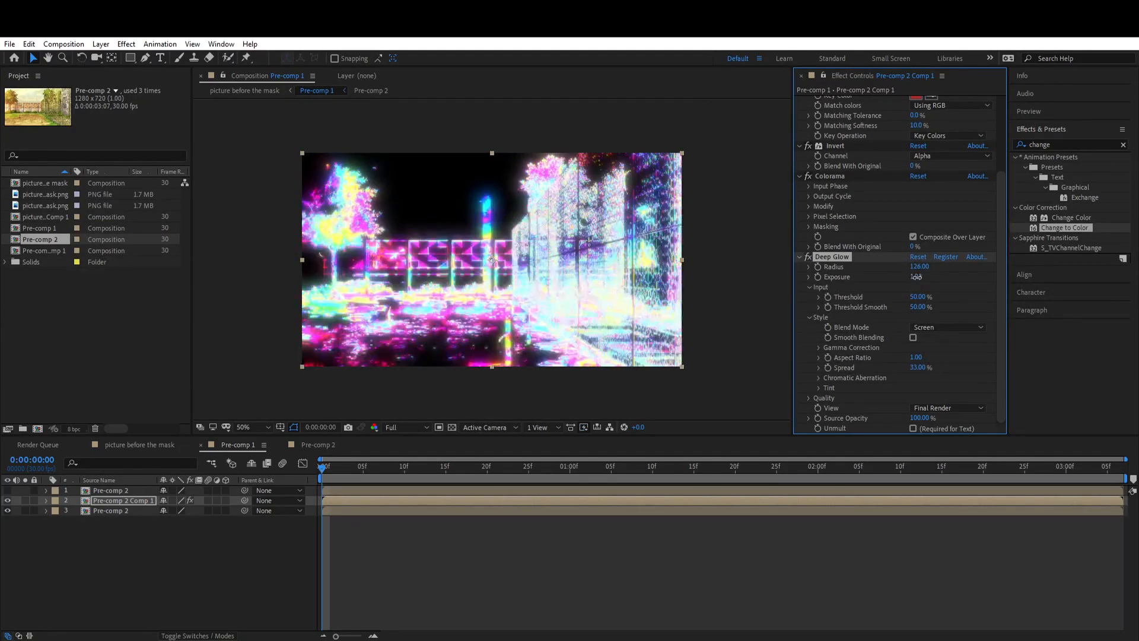
click(809, 197)
click(627, 534)
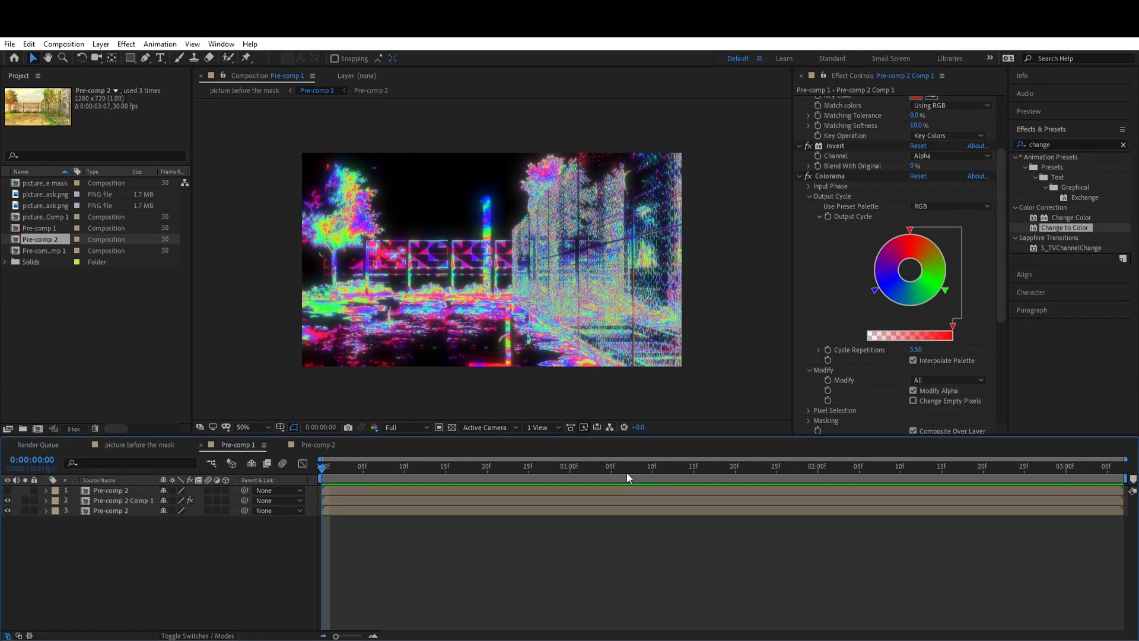
click(809, 176)
click(799, 176)
click(918, 277)
text(50)
key(Return)
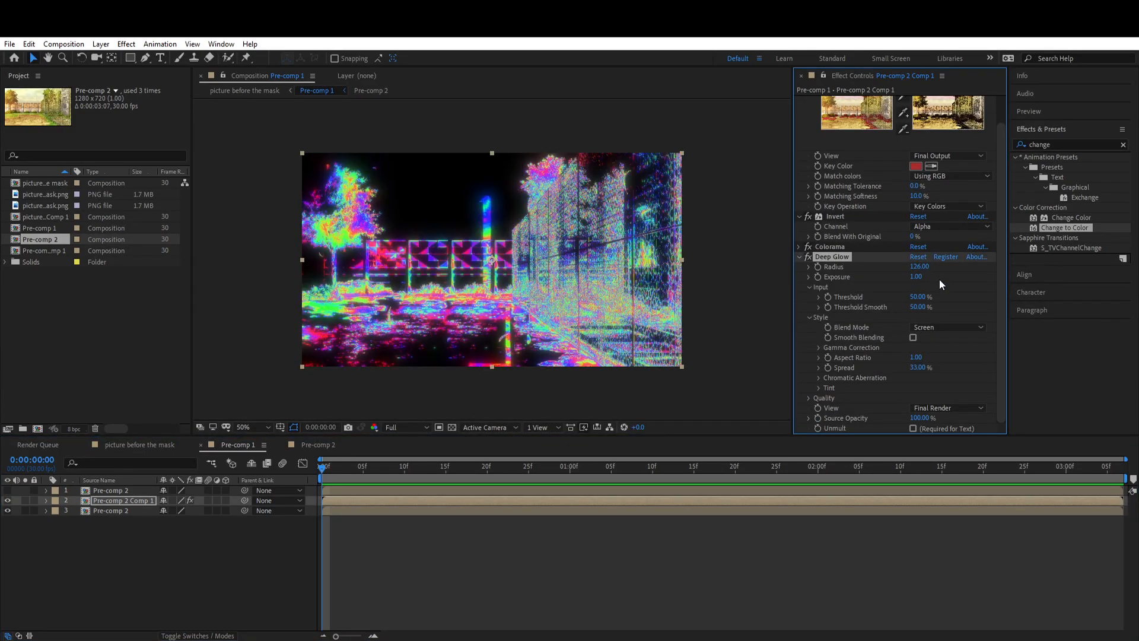
click(799, 257)
Step: Add Hue/Saturation to Pre-comp 2 Comp 1 and animate its Master Hue with Channel Range keyframes at the start and 0:00:03:06
key(t)
drag(166, 510, 141, 510)
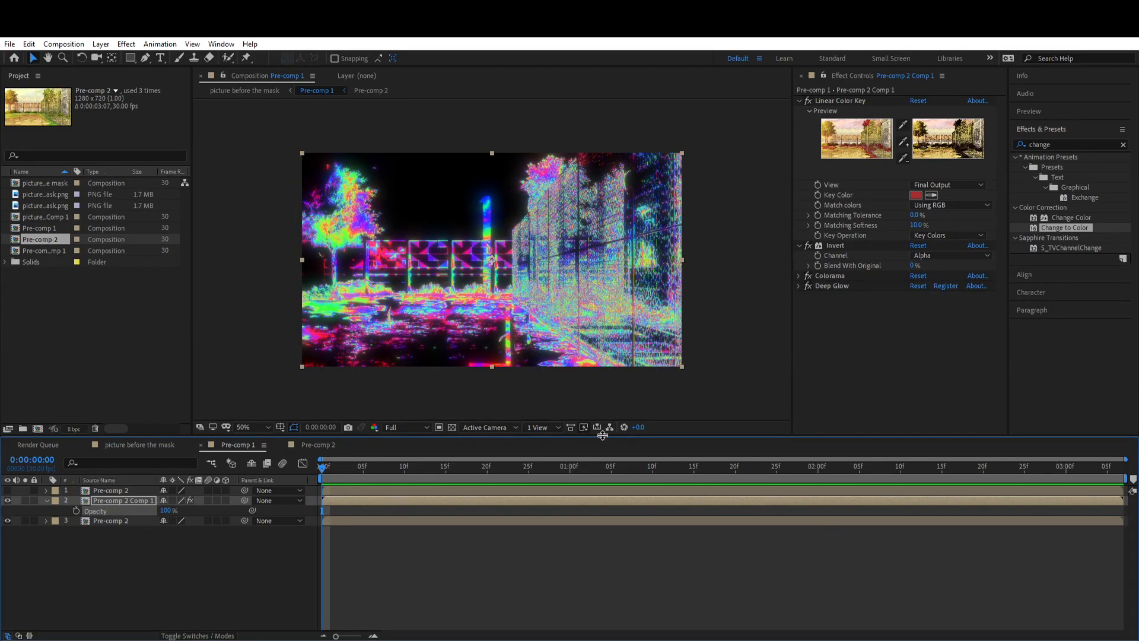
drag(1074, 238, 831, 296)
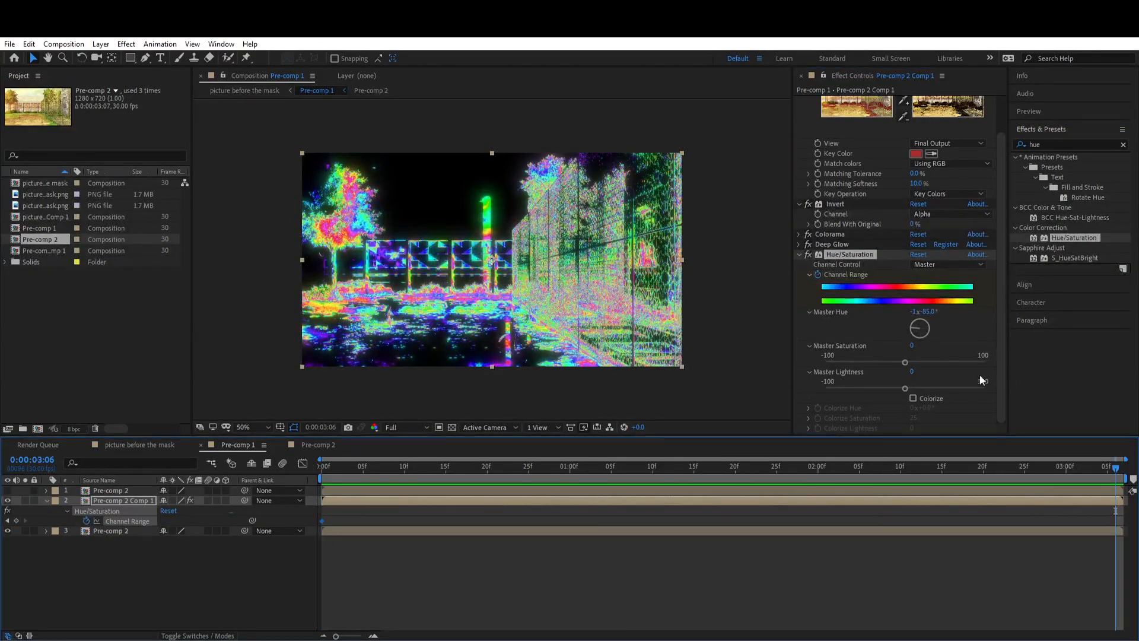
drag(1116, 469, 321, 469)
key(space)
Step: Add Turbulent Displace to Pre-comp 2 Comp 1 with Amount 43, keyframe its Evolution, and preview the distortion
click(1060, 145)
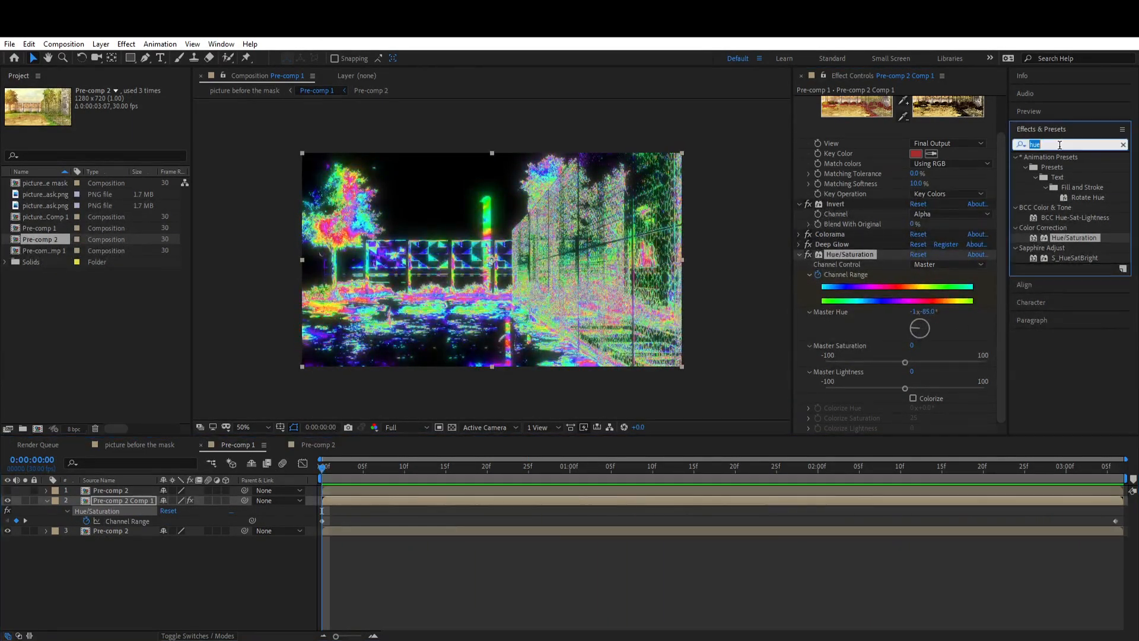
drag(1069, 248, 917, 326)
key(space)
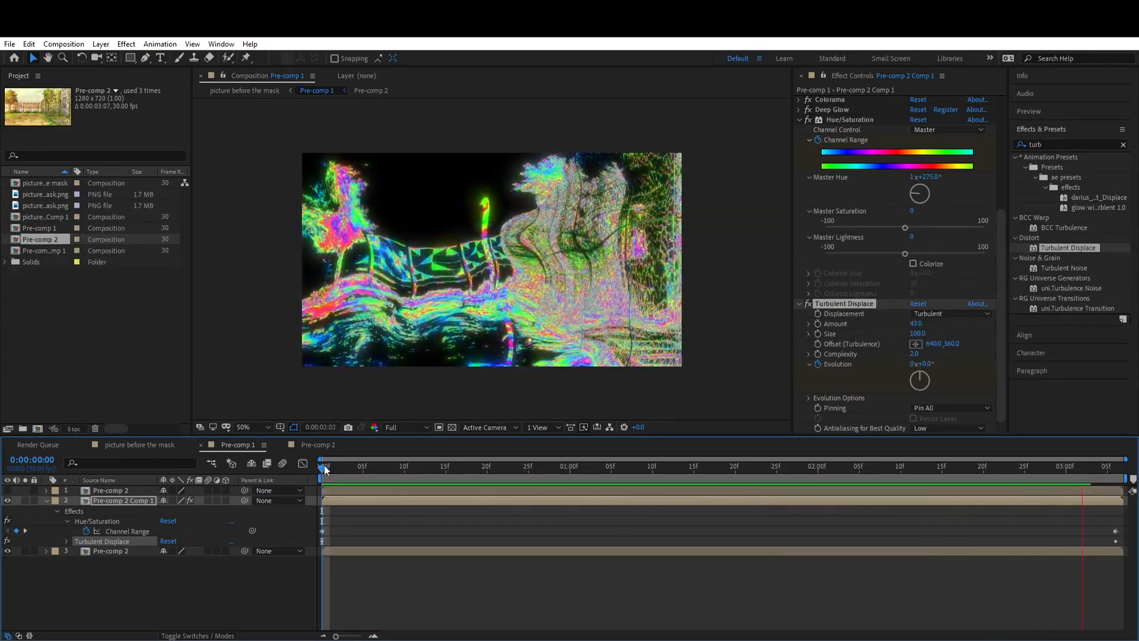
key(space)
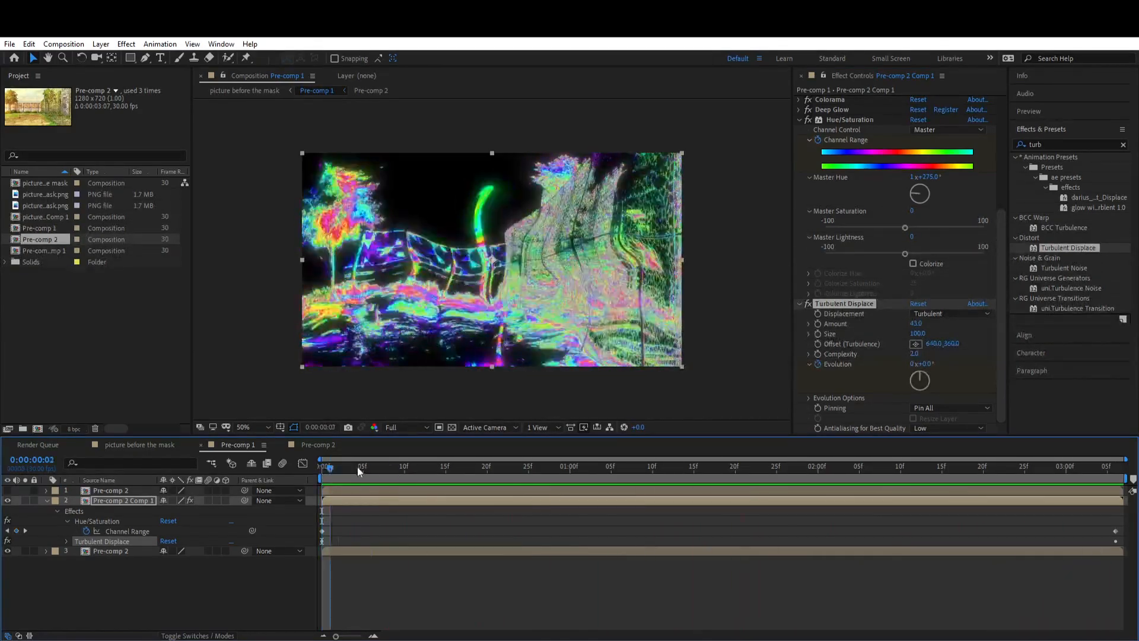
right_click(114, 500)
mouse_move(178, 321)
click(326, 272)
right_click(119, 502)
click(295, 329)
Step: Delete the bottom Pre-comp 2 layer and make the top Pre-comp 2 layer visible
click(110, 551)
key(Delete)
click(7, 490)
Step: Add S_WipeBubble to the top Pre-comp 2 layer and keyframe Wipe Percent to decrease from the composition start to its end
click(110, 491)
click(1049, 144)
text(s_wip)
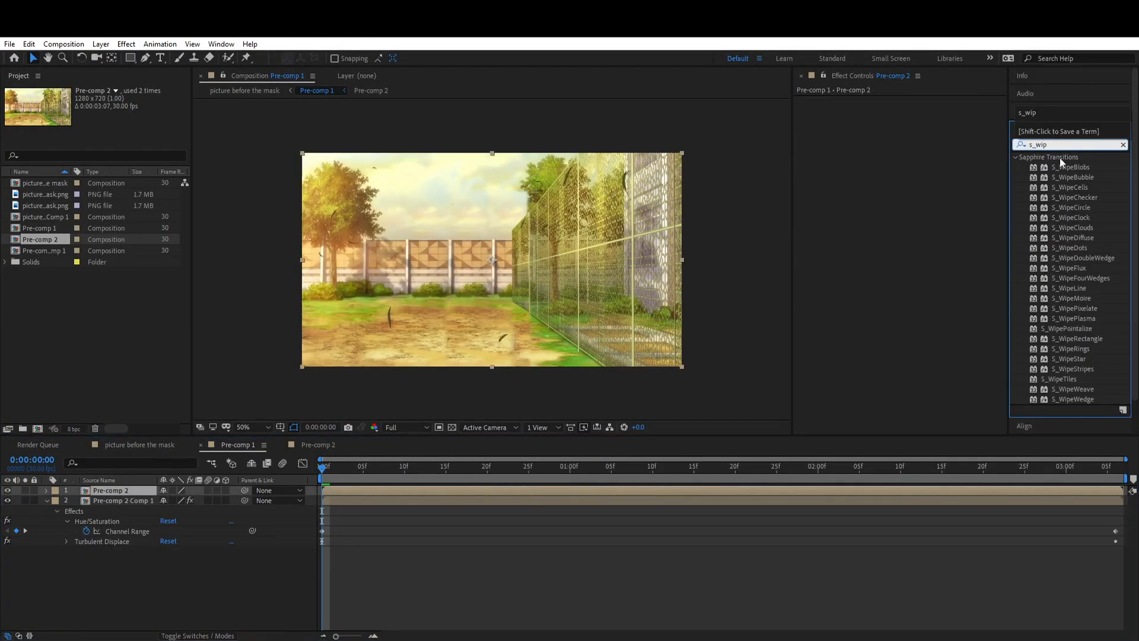
drag(1075, 176, 368, 338)
drag(916, 161, 939, 160)
click(818, 161)
key(u)
drag(416, 467, 876, 467)
drag(918, 161, 846, 172)
drag(876, 511, 1124, 511)
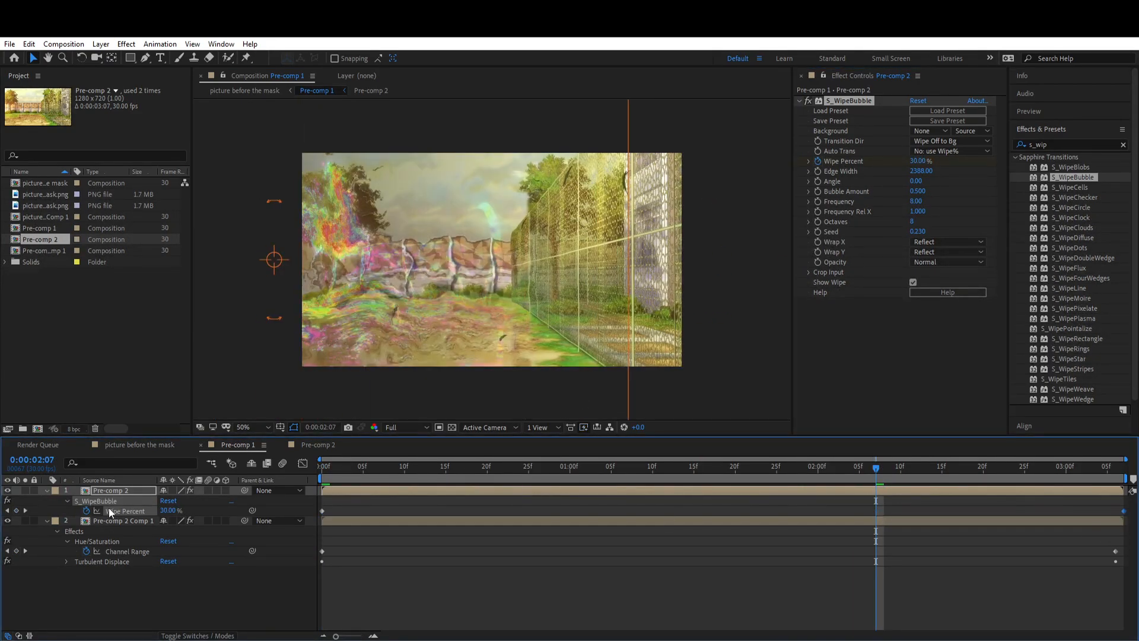
Step: Ease the Wipe Percent keyframes, check the wipe in the main composition, and reduce S_WipeBubble's Edge Width
click(303, 463)
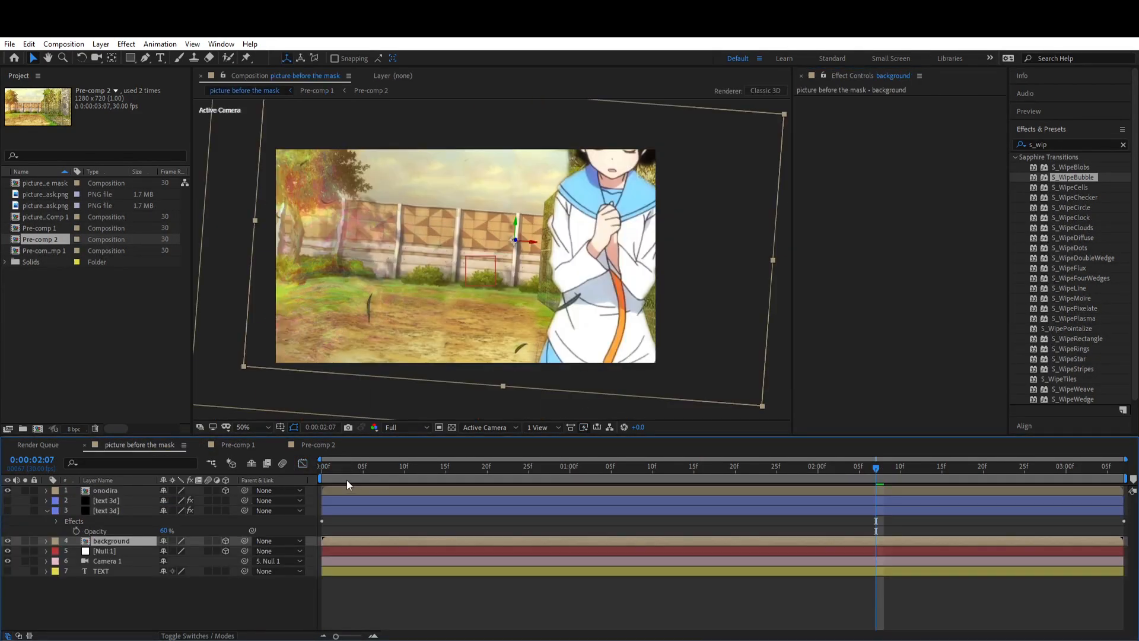
drag(347, 480, 421, 469)
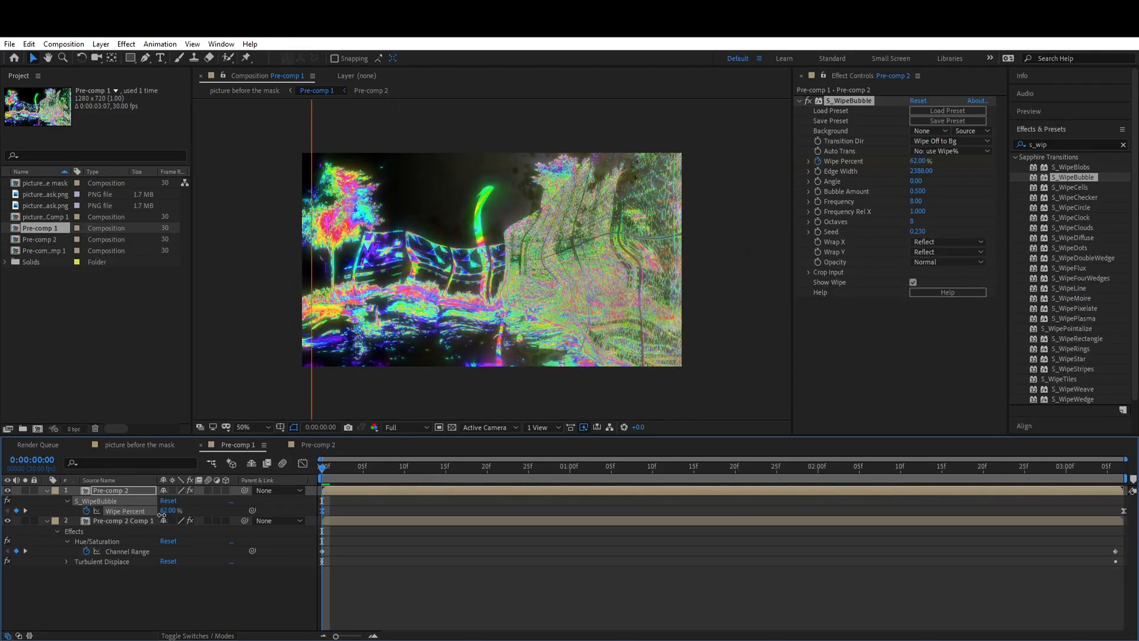
drag(162, 516, 156, 515)
drag(926, 172, 823, 186)
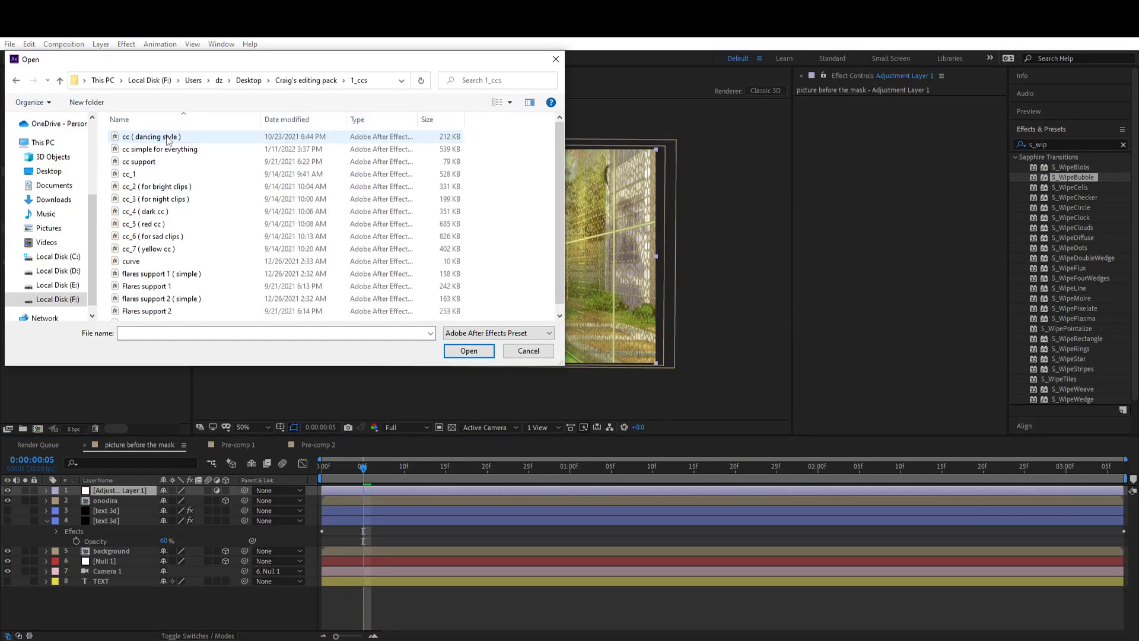
Step: Apply the cc ( dancing style ) preset to the adjustment layer above onodira and accept its look with the Curves tool
double_click(168, 140)
click(799, 196)
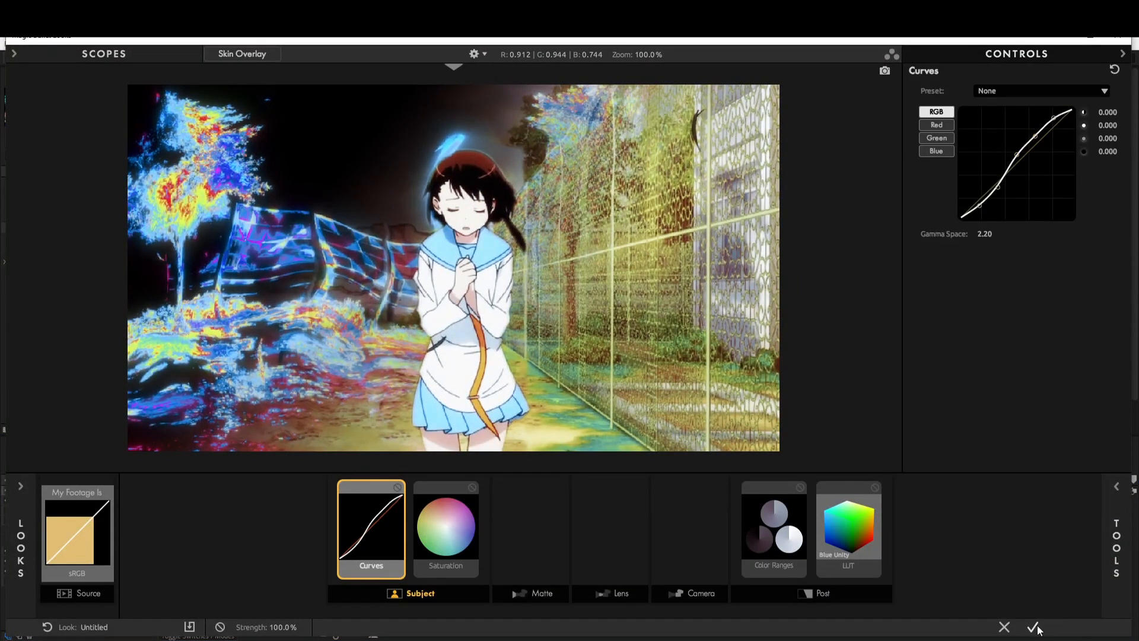
click(1033, 627)
Step: Adjust individual color channels in the adjustment layer's Hue/Saturation effect to desaturate the scene's yellow tones
click(948, 245)
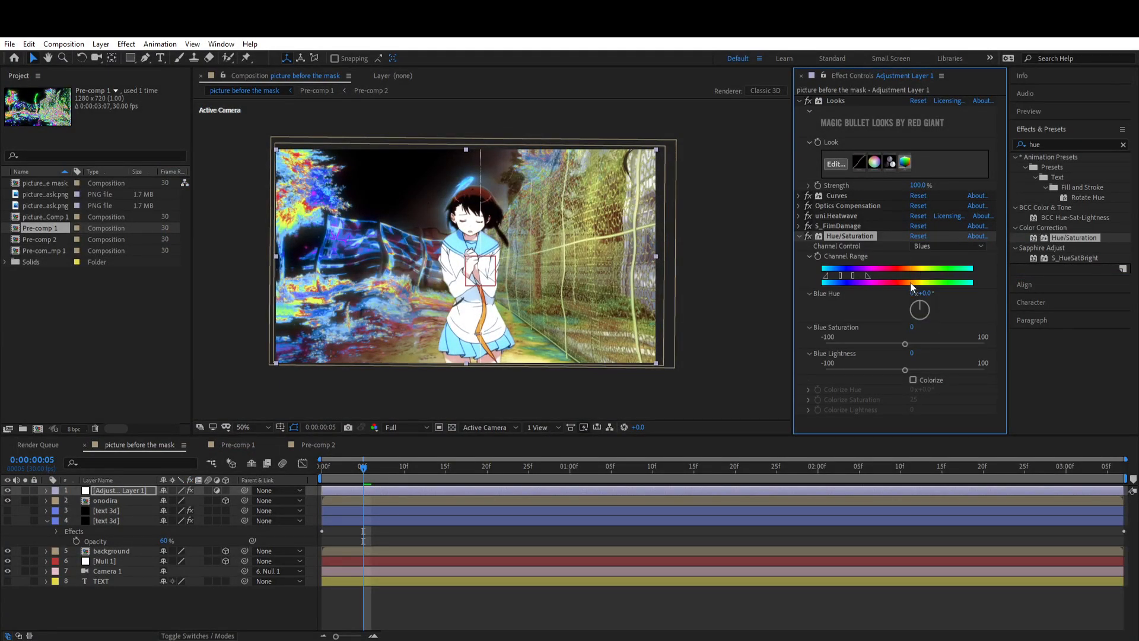
click(949, 245)
click(941, 285)
key(ctrl+s)
click(948, 246)
drag(931, 301, 935, 314)
click(799, 237)
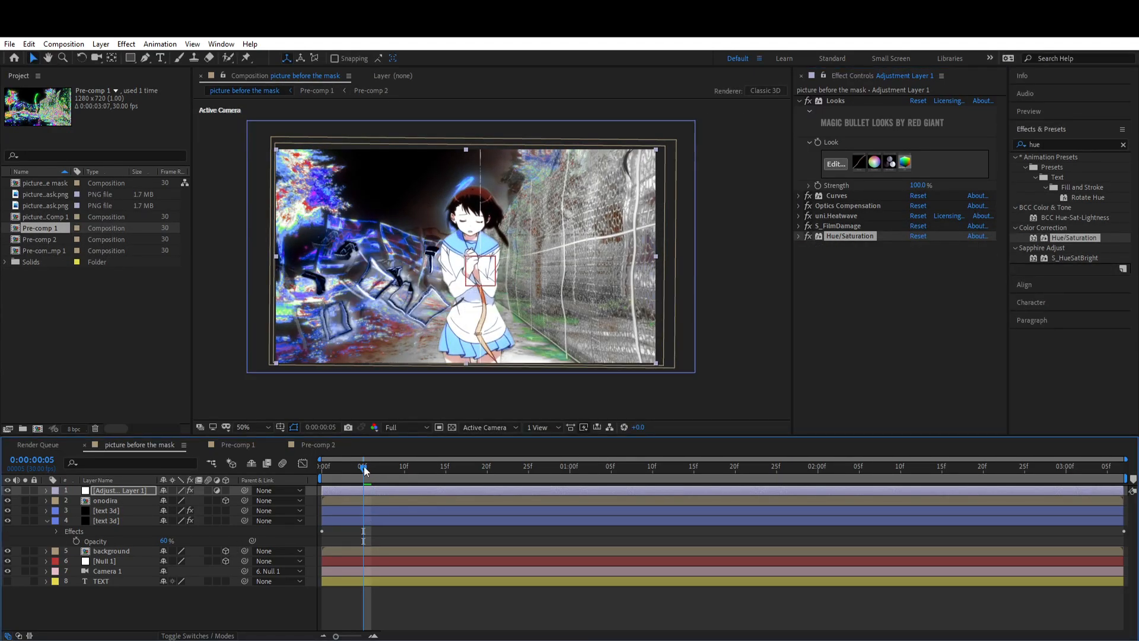
Step: Delete the adjustment layer's Optics Compensation View Center keyframes and preview the composition from its start
drag(421, 470, 322, 470)
key(space)
key(space)
key(u)
drag(647, 505, 338, 515)
key(Delete)
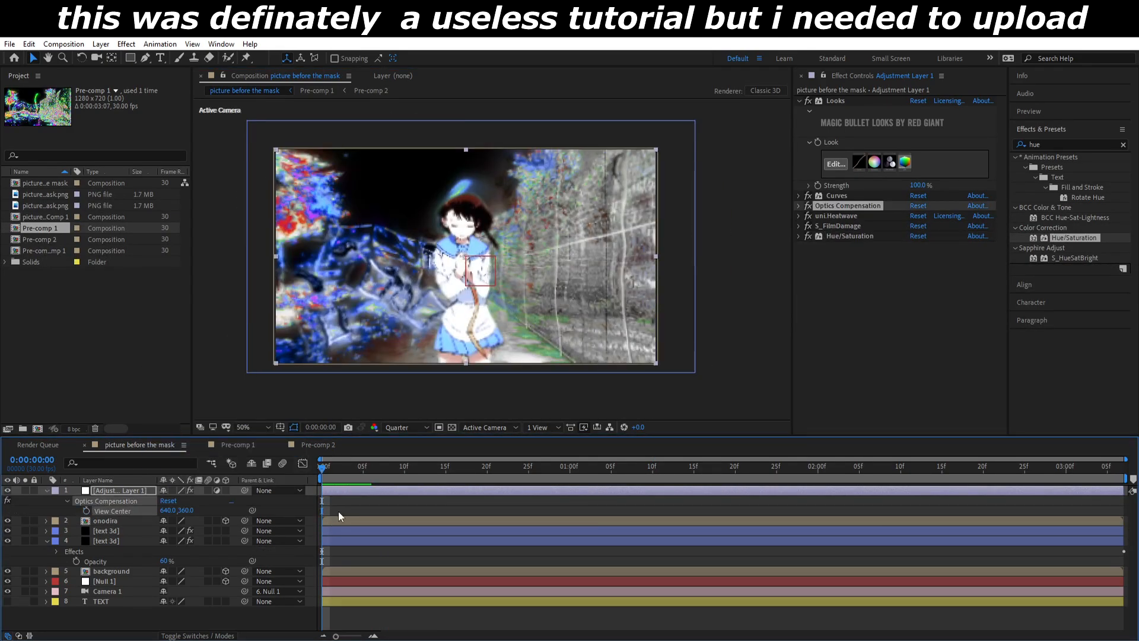
click(338, 515)
key(space)
key(space)
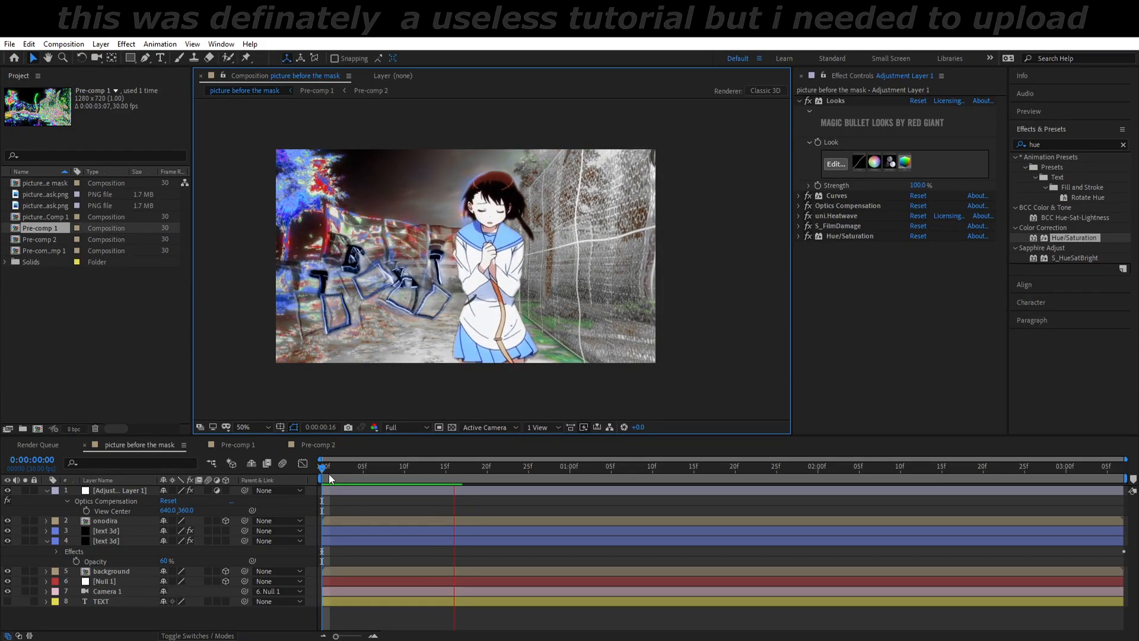
Step: Set S_DropShadow's Shadow Opacity to 2.000 on the upper text 3d layer and check the text along the timeline
click(321, 467)
drag(322, 469, 745, 530)
click(745, 531)
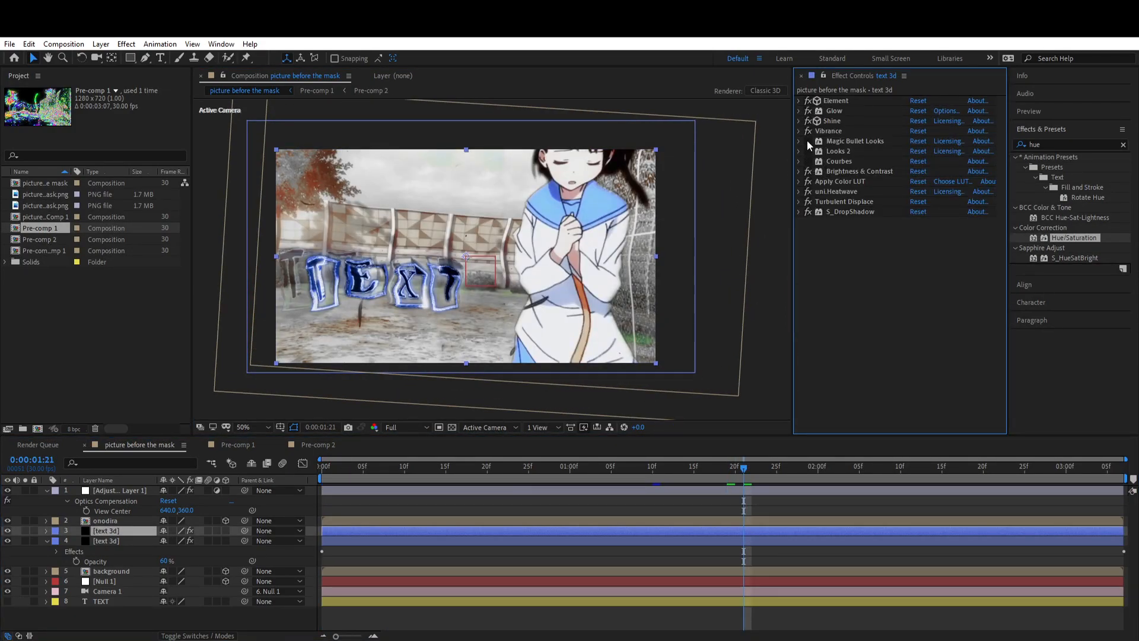
click(347, 469)
click(800, 212)
drag(917, 302, 919, 307)
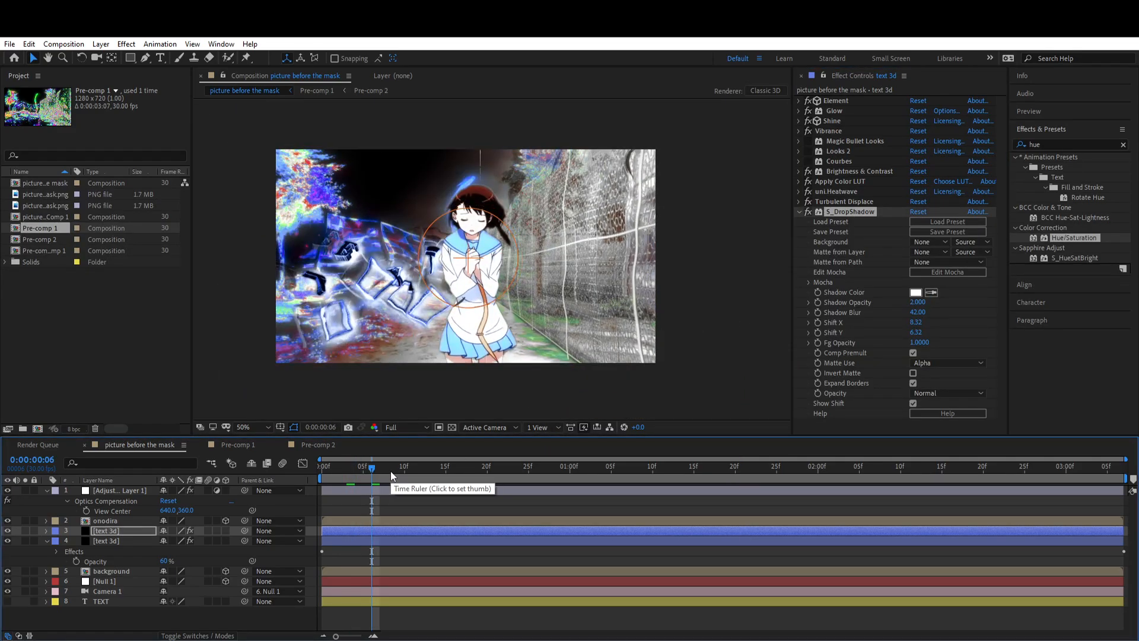
drag(377, 469, 427, 473)
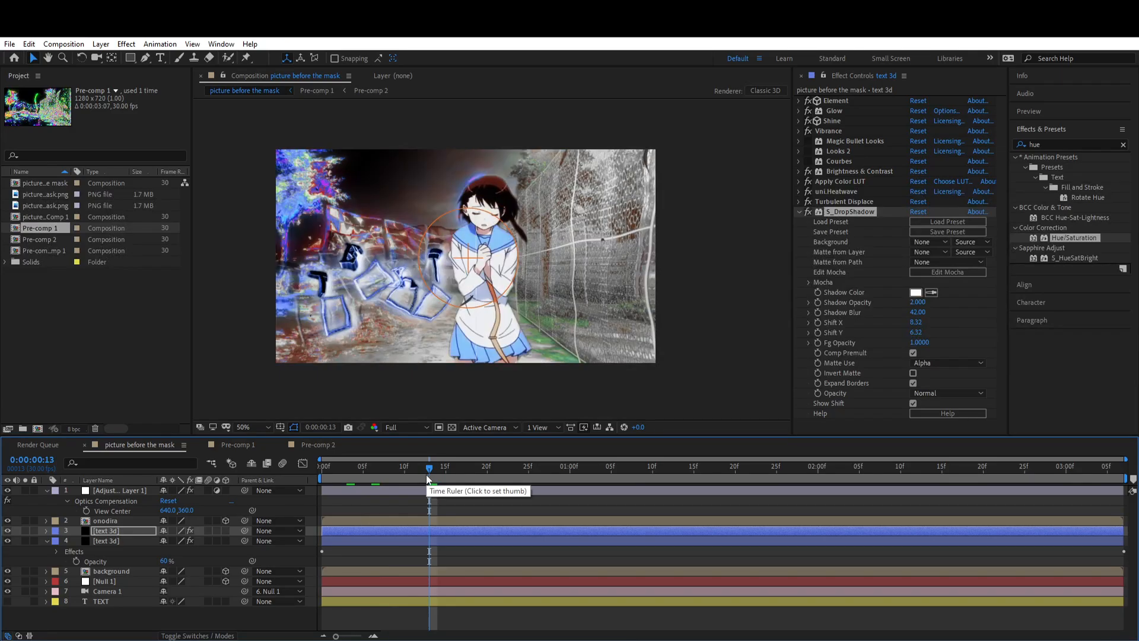
click(798, 100)
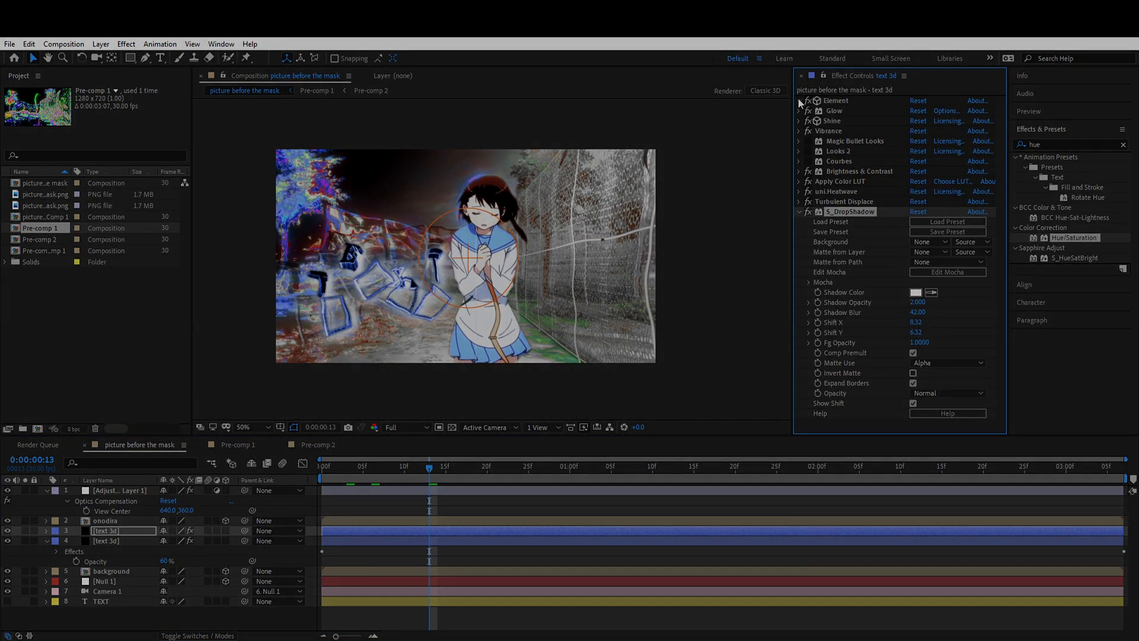